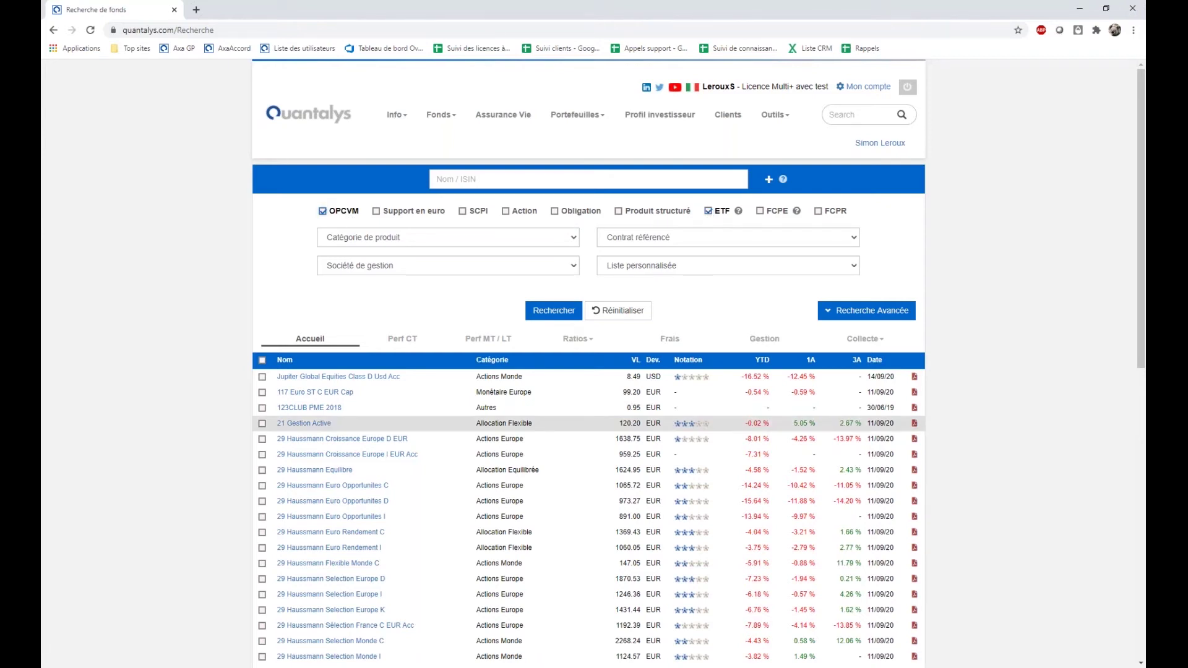
- Clear the OPCVM and ETF product types and run the fund search across all products
{"action": "scroll", "coordinate": [639, 475], "scroll_direction": "down", "scroll_amount": 10}
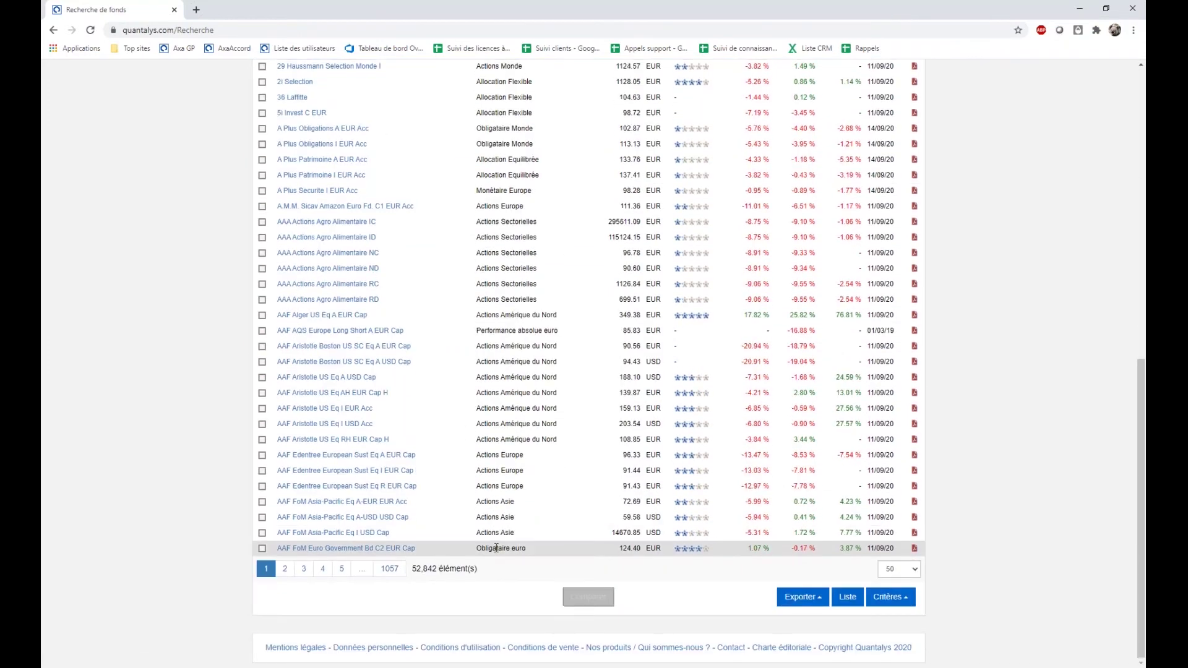
{"action": "scroll", "coordinate": [496, 549], "scroll_direction": "up", "scroll_amount": 10}
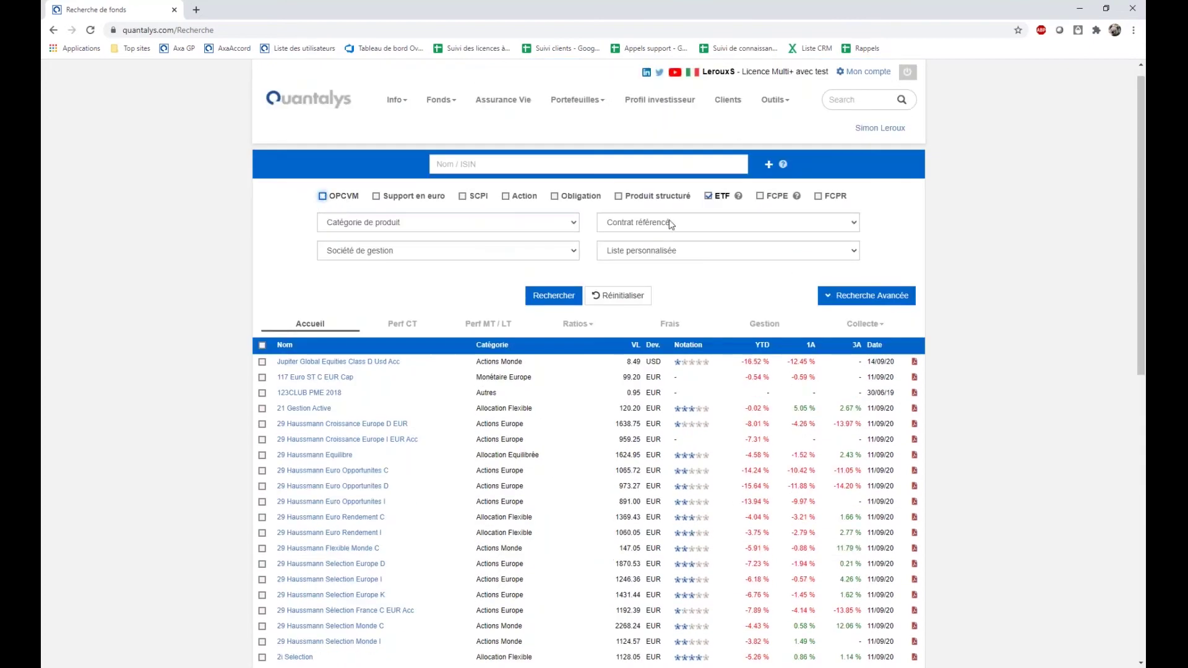
{"action": "left_click", "coordinate": [708, 196]}
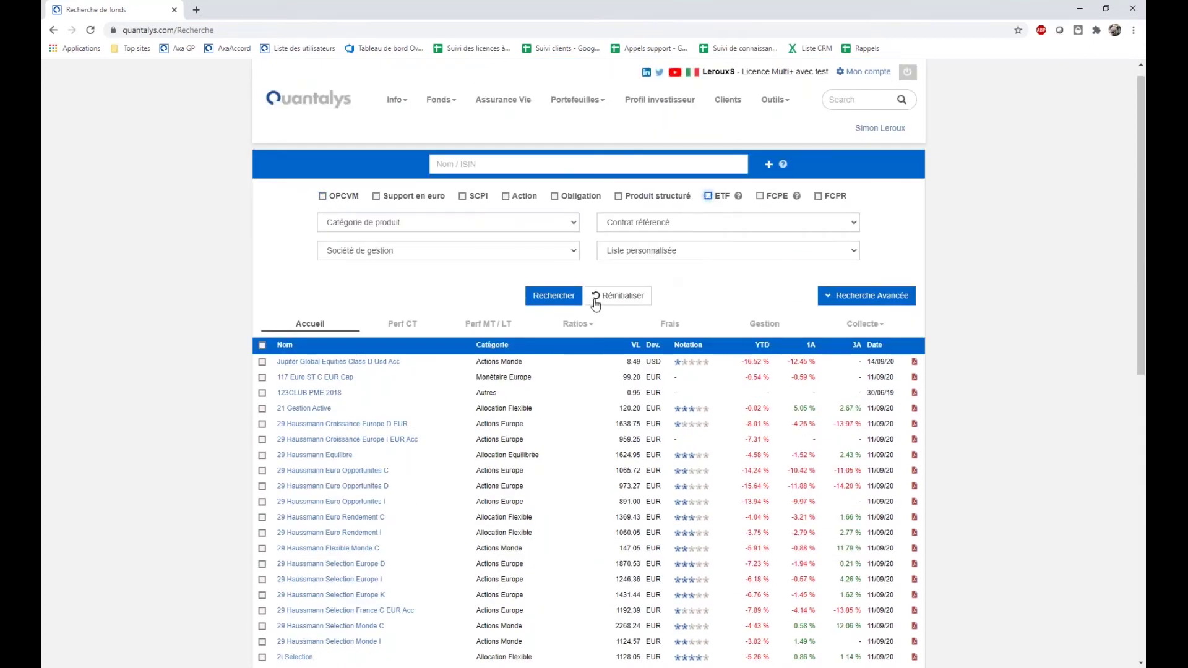
{"action": "left_click", "coordinate": [564, 300]}
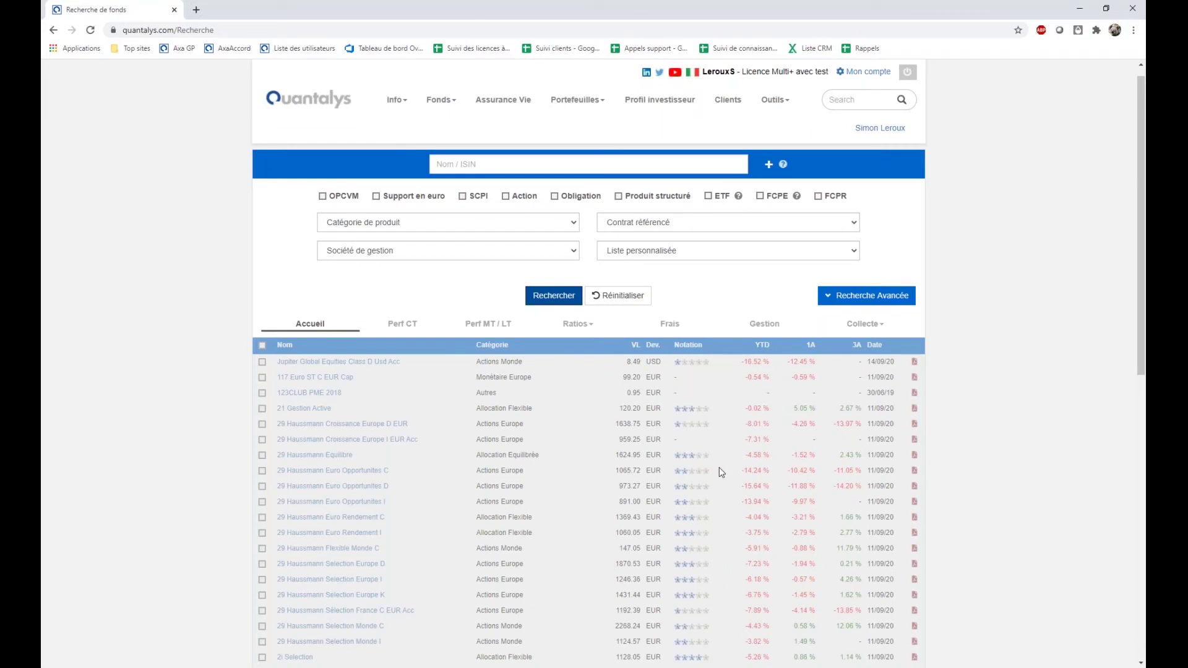
{"action": "scroll", "coordinate": [720, 472], "scroll_direction": "down", "scroll_amount": 5}
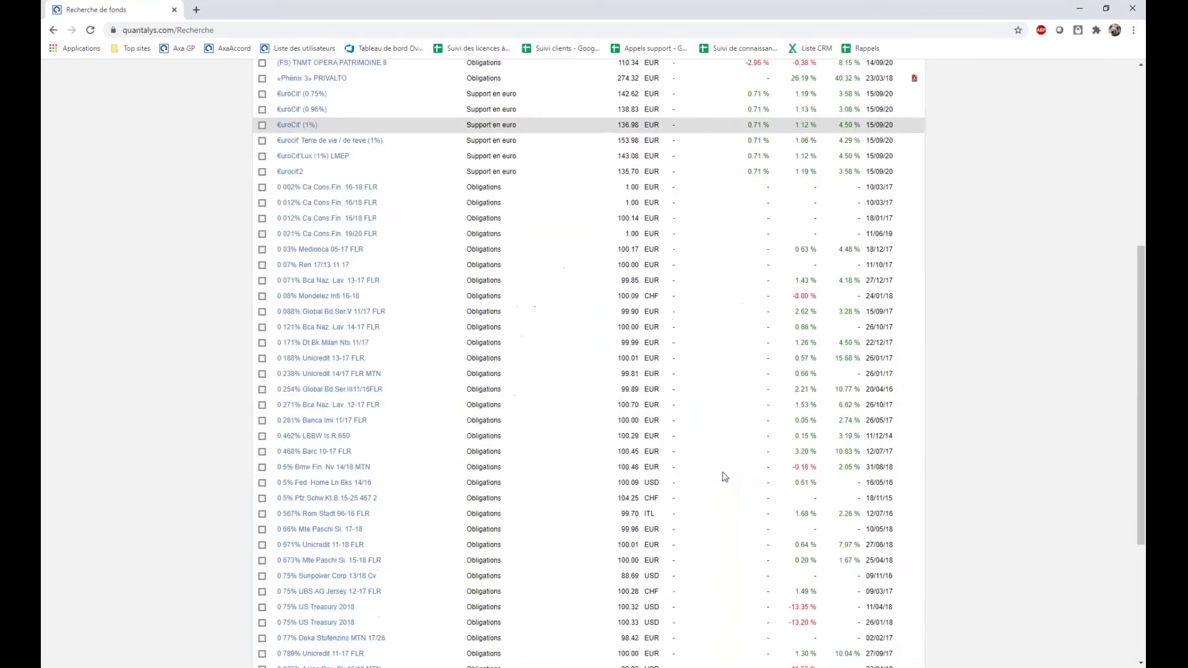
{"action": "scroll", "coordinate": [726, 476], "scroll_direction": "down", "scroll_amount": 3}
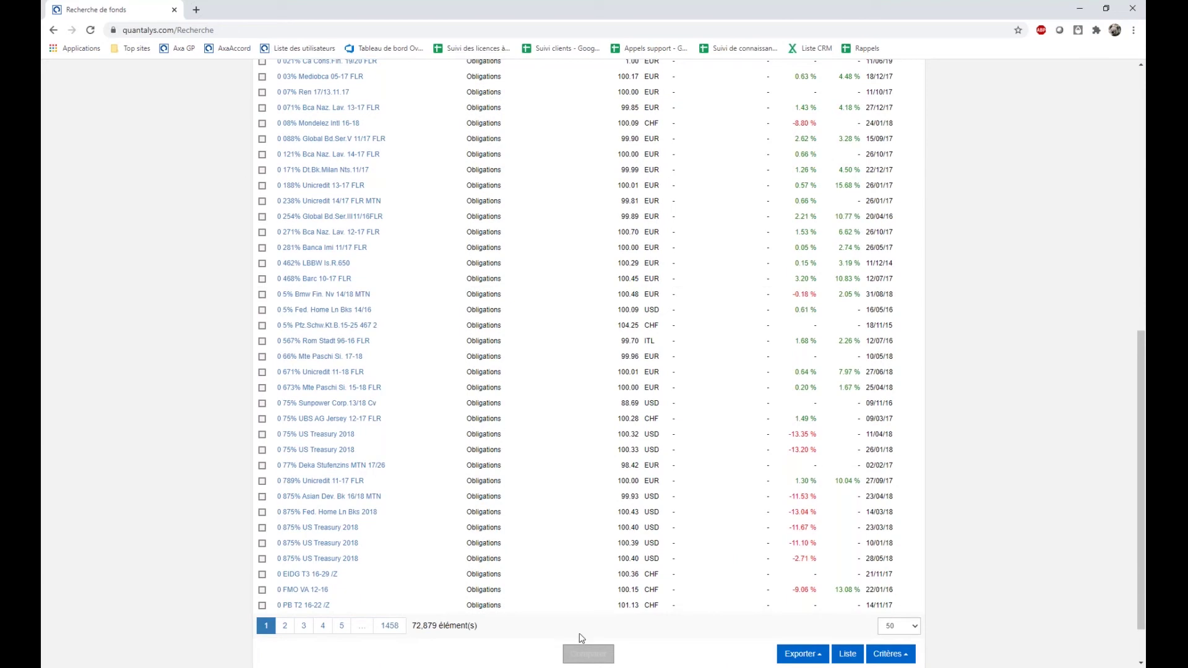
- Restrict the product type to OPCVM only and rerun the search
{"action": "scroll", "coordinate": [579, 634], "scroll_direction": "up", "scroll_amount": 9}
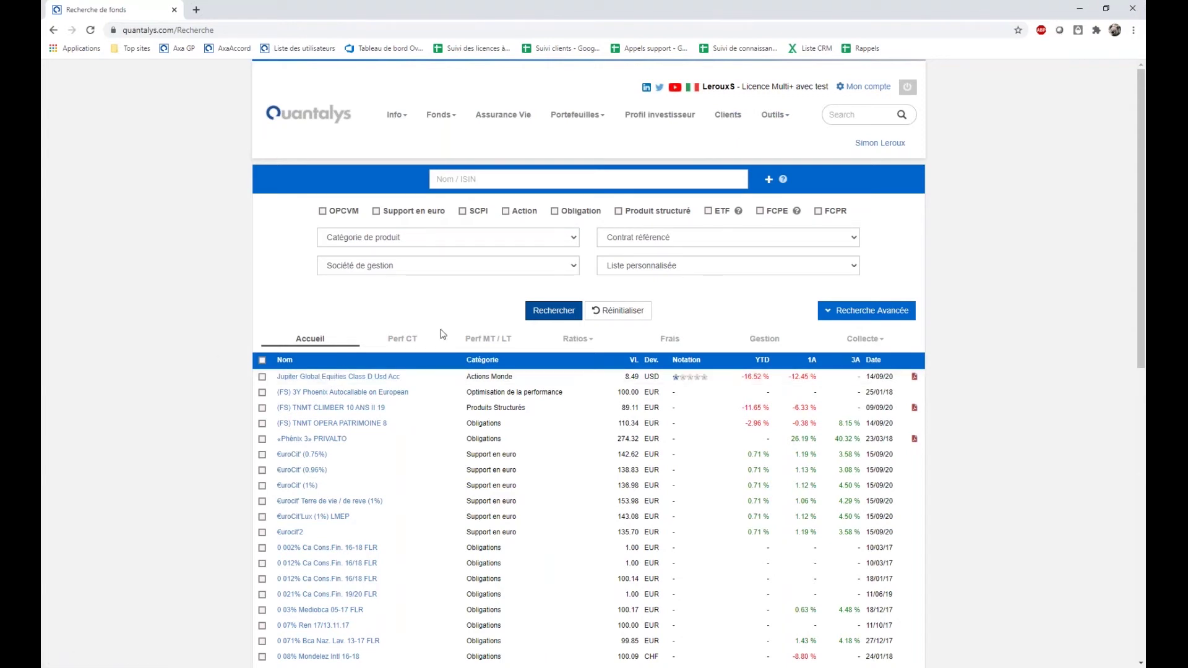
{"action": "left_click", "coordinate": [322, 211]}
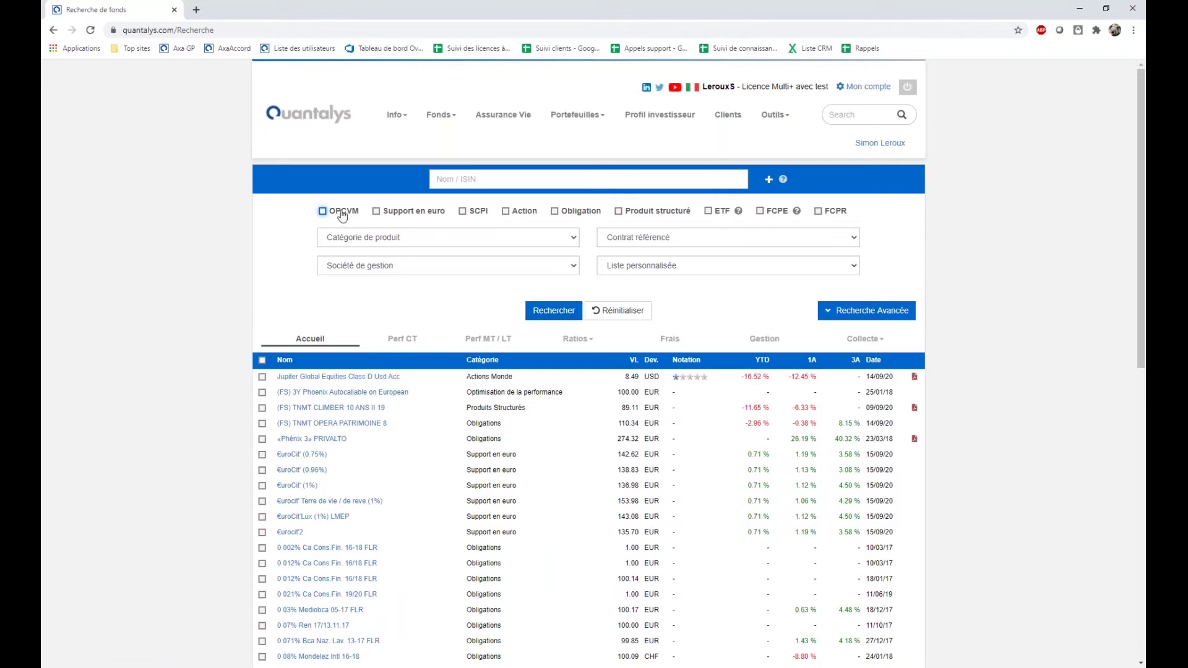
{"action": "left_click", "coordinate": [554, 310]}
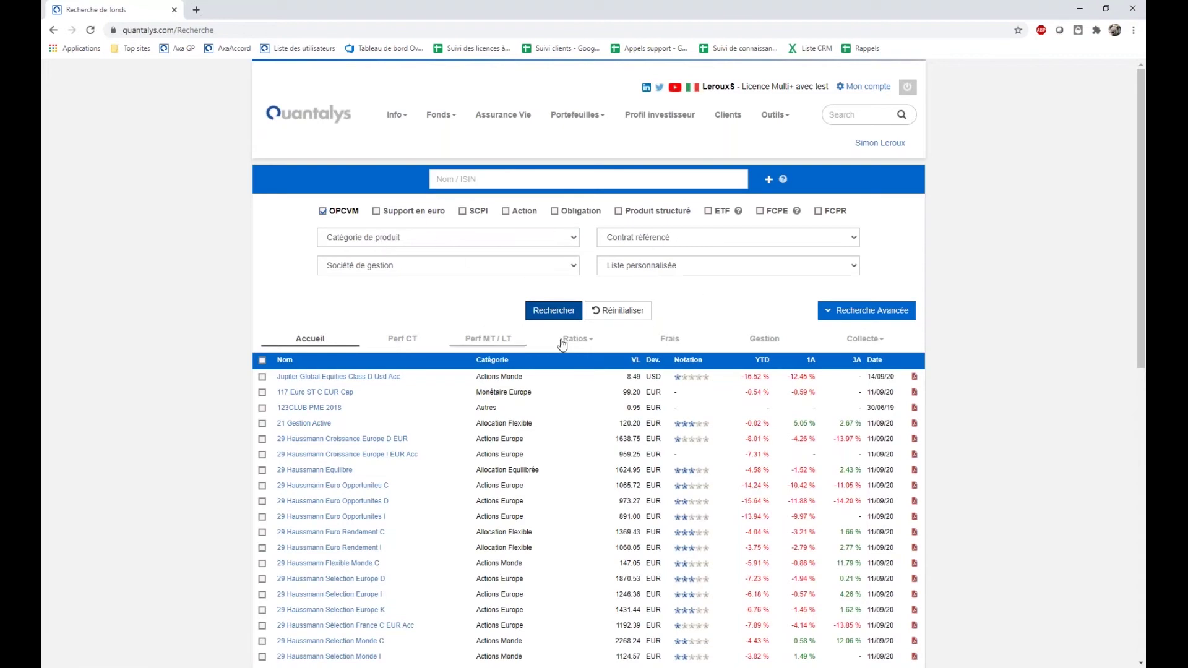
- Browse the product category tree through Actions, Actions Europe, Pays and Actions France, then collapse it
{"action": "left_click", "coordinate": [388, 243]}
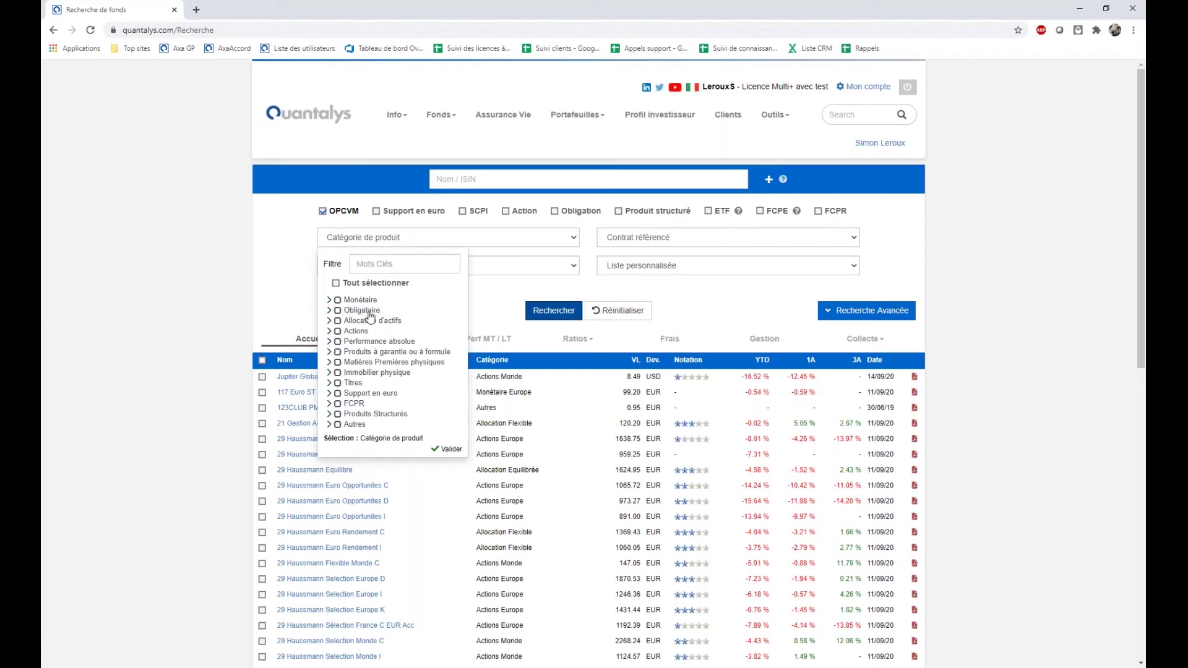
{"action": "scroll", "coordinate": [370, 317], "scroll_direction": "down", "scroll_amount": 1}
{"action": "scroll", "coordinate": [357, 345], "scroll_direction": "up", "scroll_amount": 1}
{"action": "left_click", "coordinate": [329, 331]}
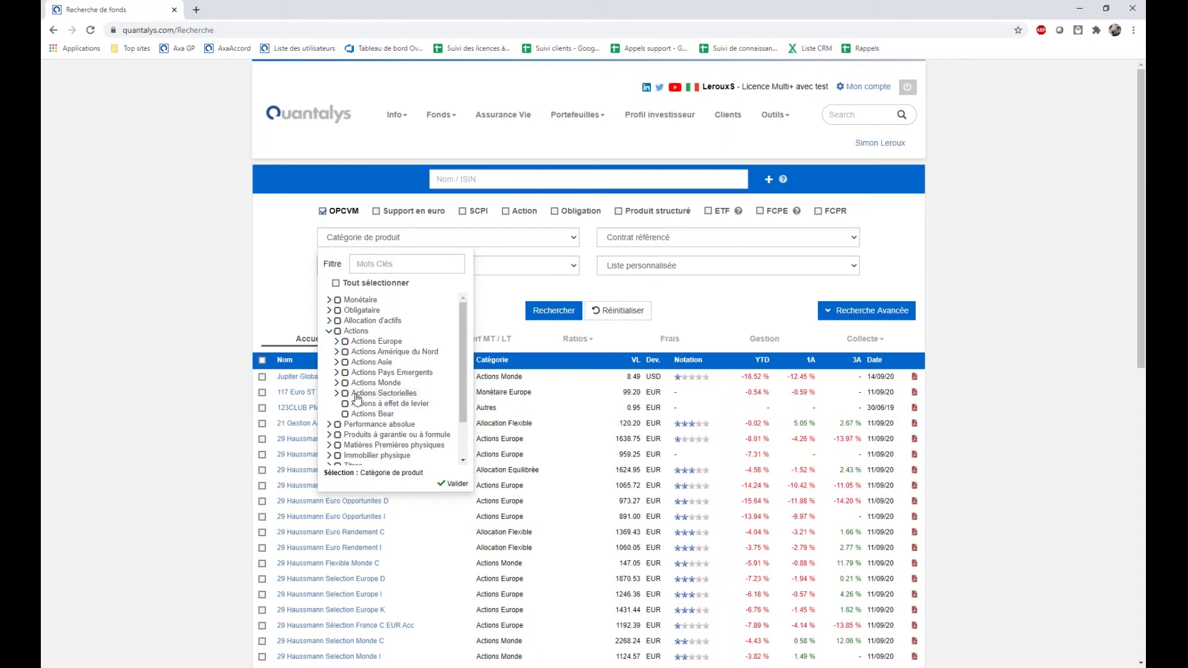
{"action": "left_click", "coordinate": [337, 342]}
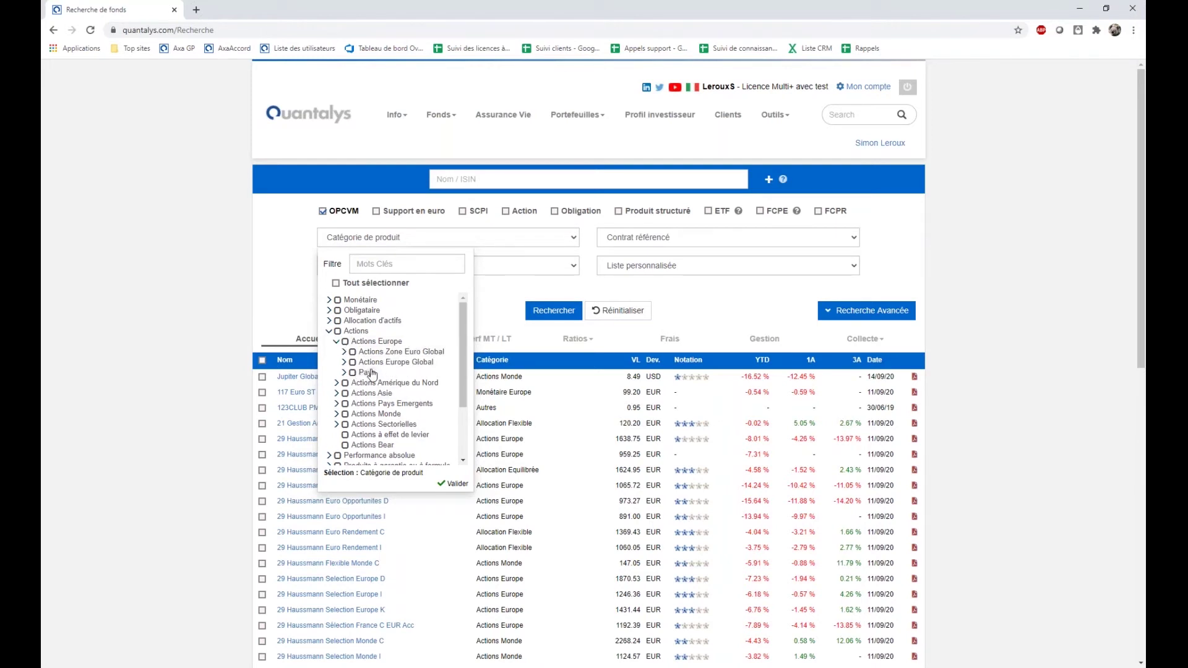
{"action": "left_click", "coordinate": [344, 373]}
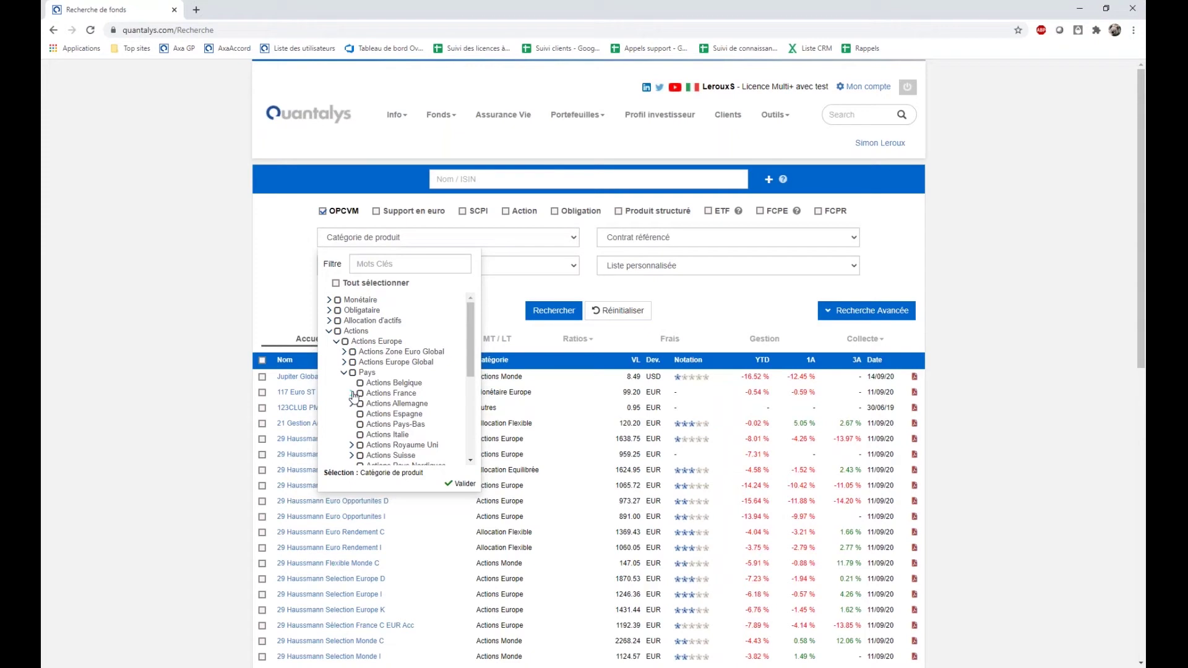
{"action": "left_click", "coordinate": [352, 395]}
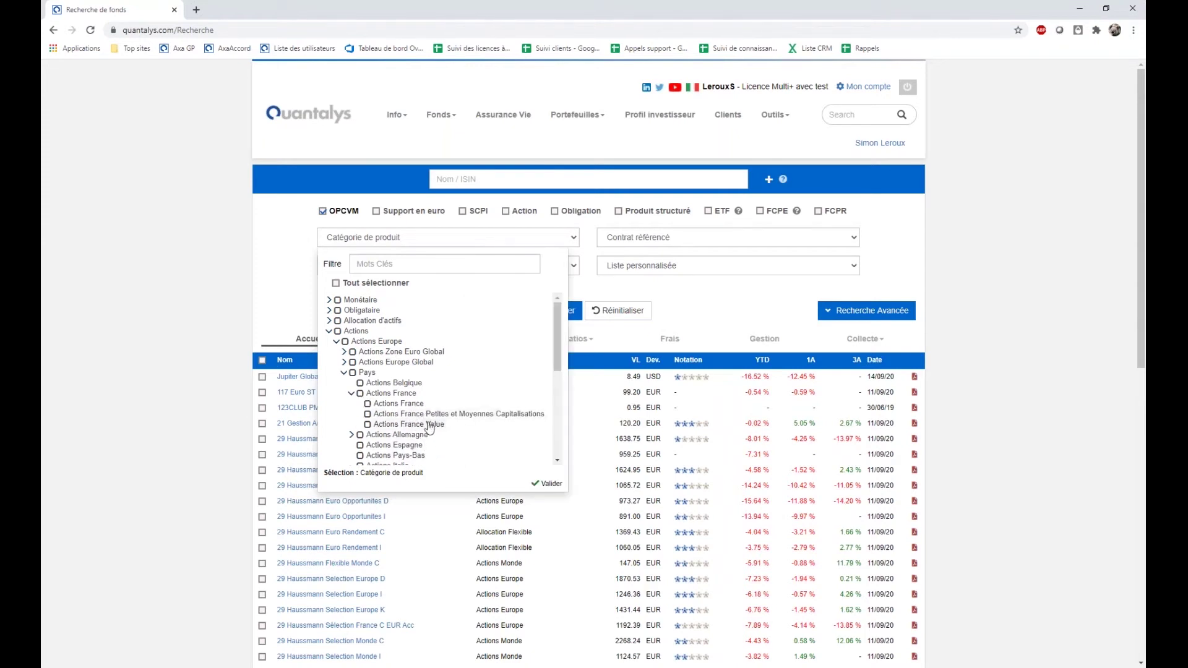
{"action": "left_click", "coordinate": [351, 393]}
{"action": "left_click", "coordinate": [344, 373]}
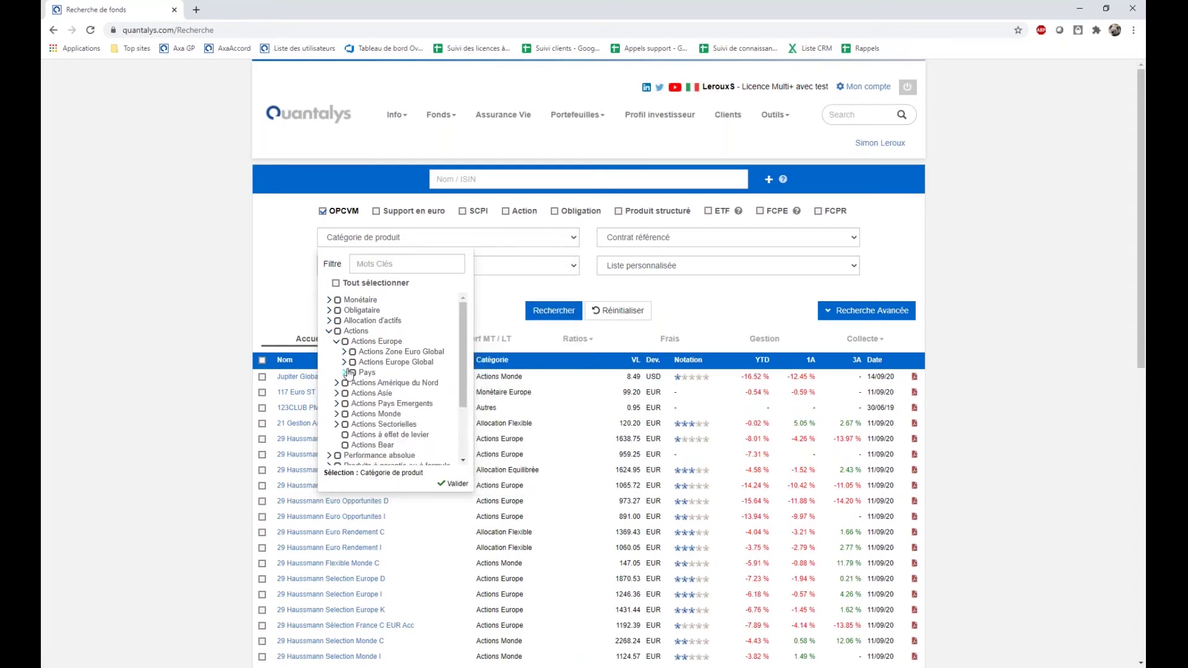
{"action": "left_click", "coordinate": [328, 331]}
- Filter the product categories by "techno", select Actions Sectorielles Technologies and run the search
{"action": "left_click", "coordinate": [367, 266]}
{"action": "type", "text": "techno"}
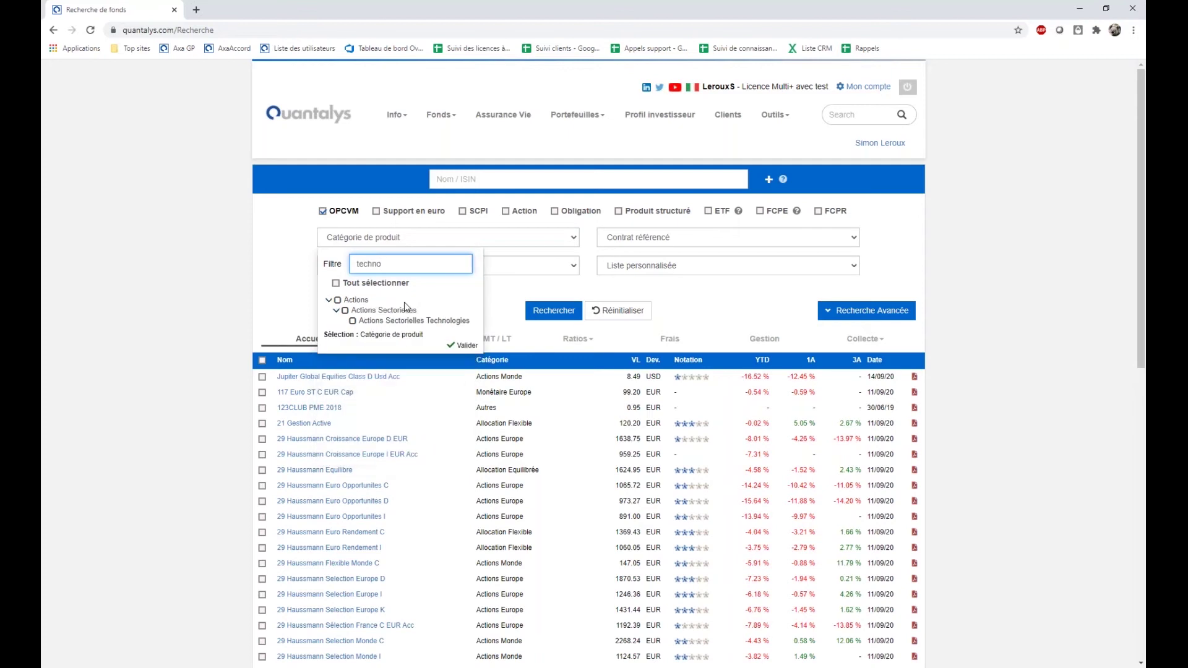
{"action": "left_click", "coordinate": [353, 322]}
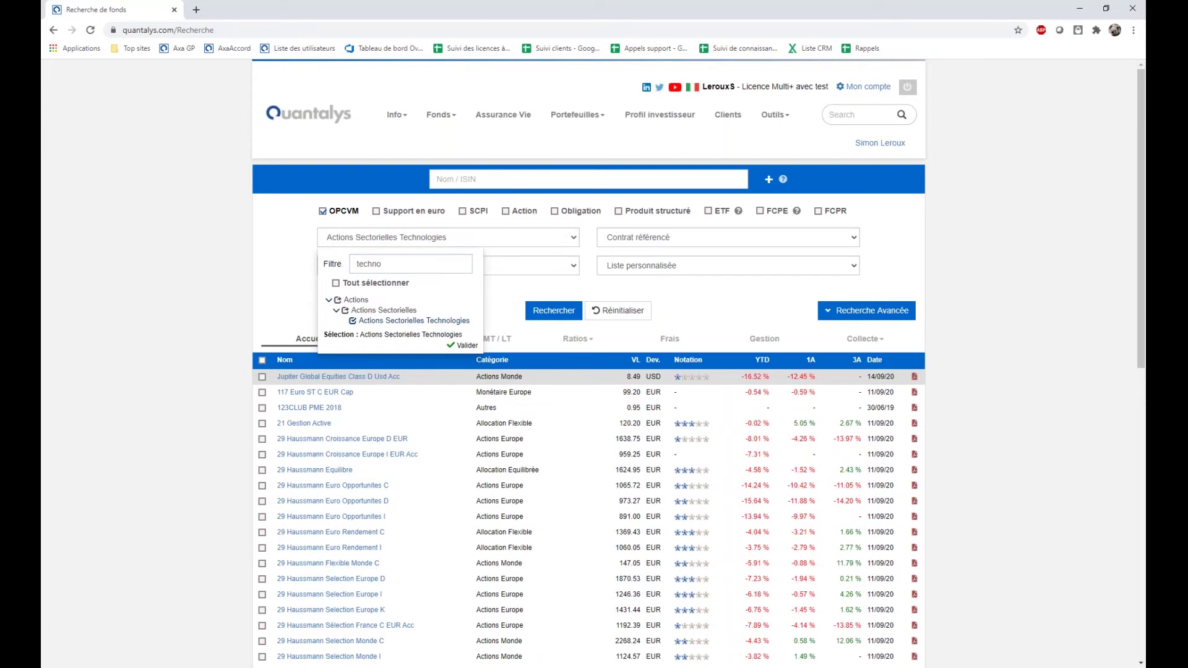
{"action": "left_click", "coordinate": [553, 310]}
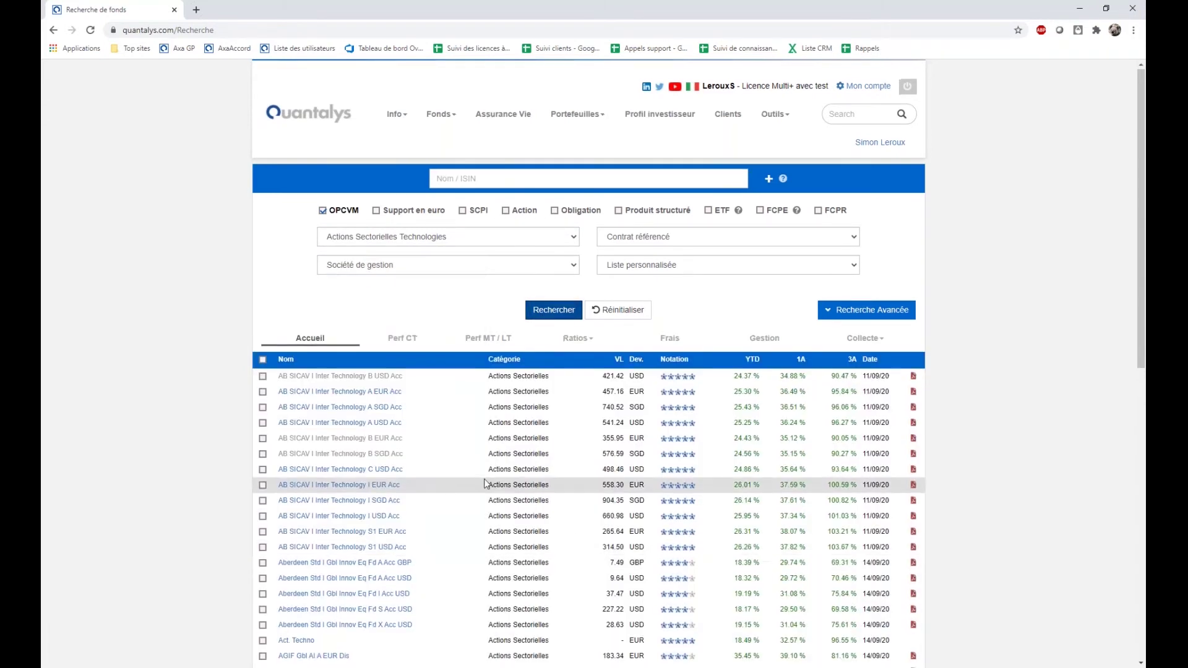
{"action": "scroll", "coordinate": [489, 486], "scroll_direction": "down", "scroll_amount": 2}
{"action": "scroll", "coordinate": [486, 483], "scroll_direction": "down", "scroll_amount": 8}
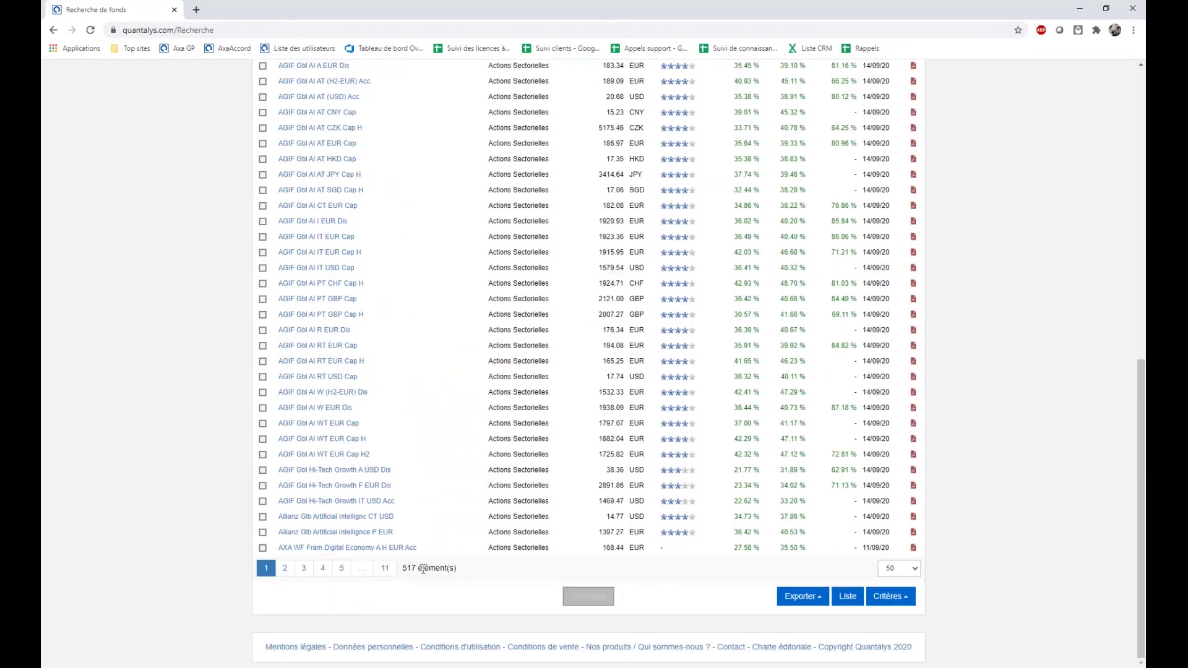
- Open the AB SICAV I Inter Technology B EUR Acc fund in a new browser tab, view its summary and return to the search
{"action": "scroll", "coordinate": [484, 550], "scroll_direction": "up", "scroll_amount": 4}
{"action": "scroll", "coordinate": [483, 550], "scroll_direction": "up", "scroll_amount": 5}
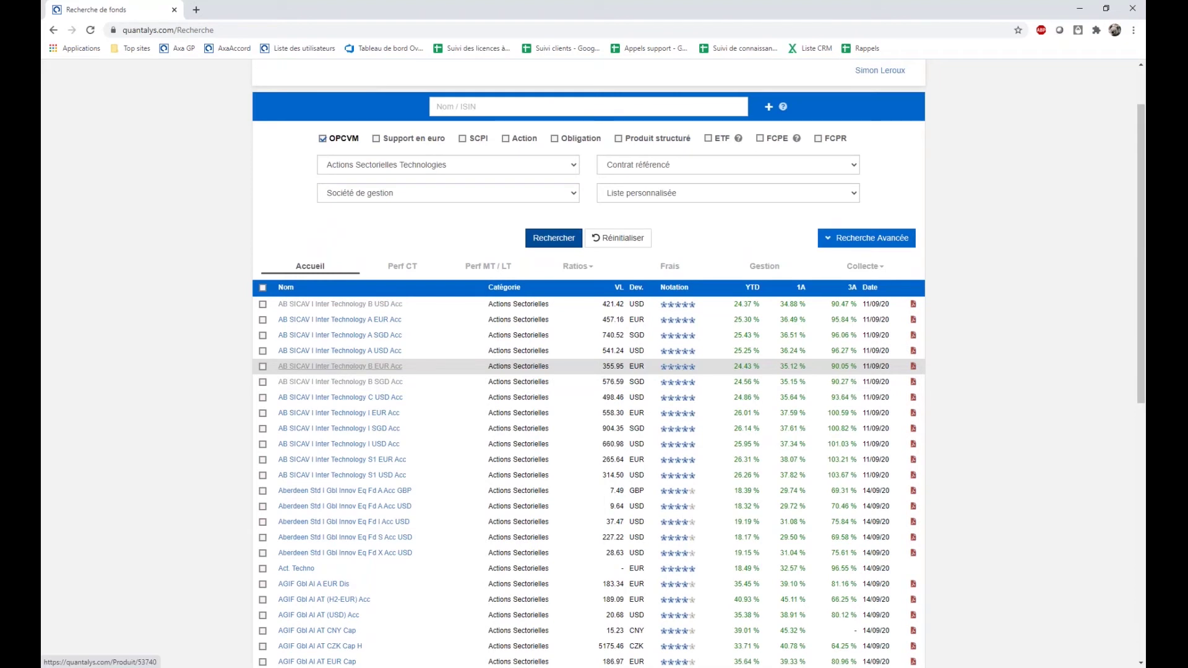
{"action": "right_click", "coordinate": [329, 366]}
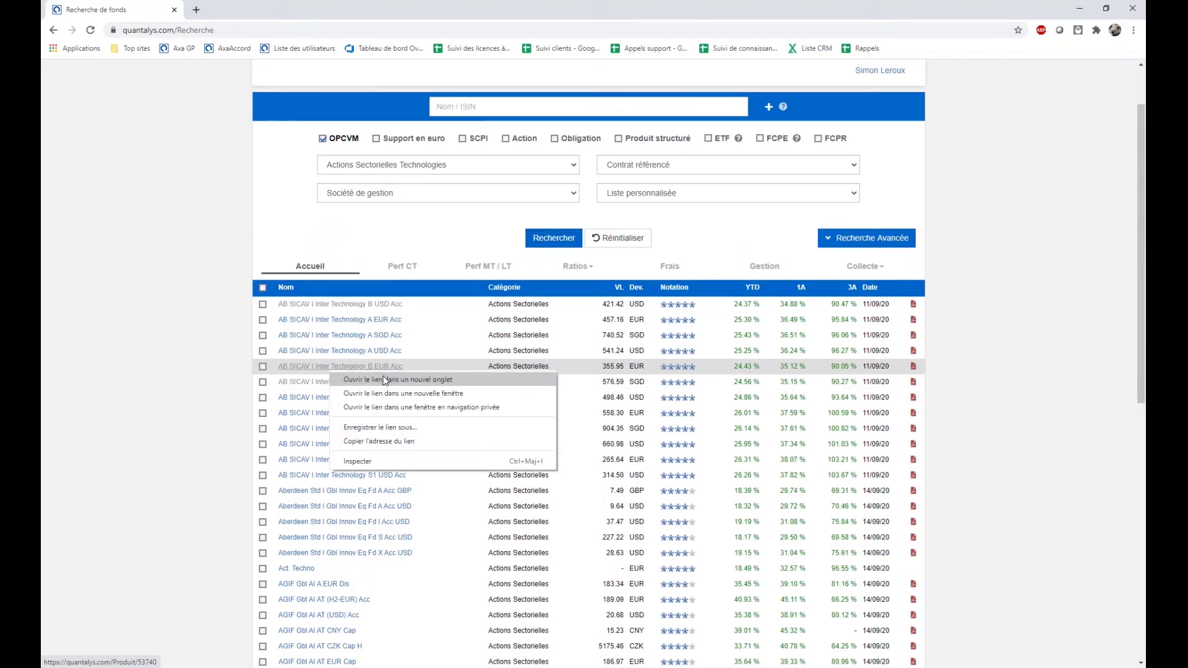
{"action": "left_click", "coordinate": [386, 379]}
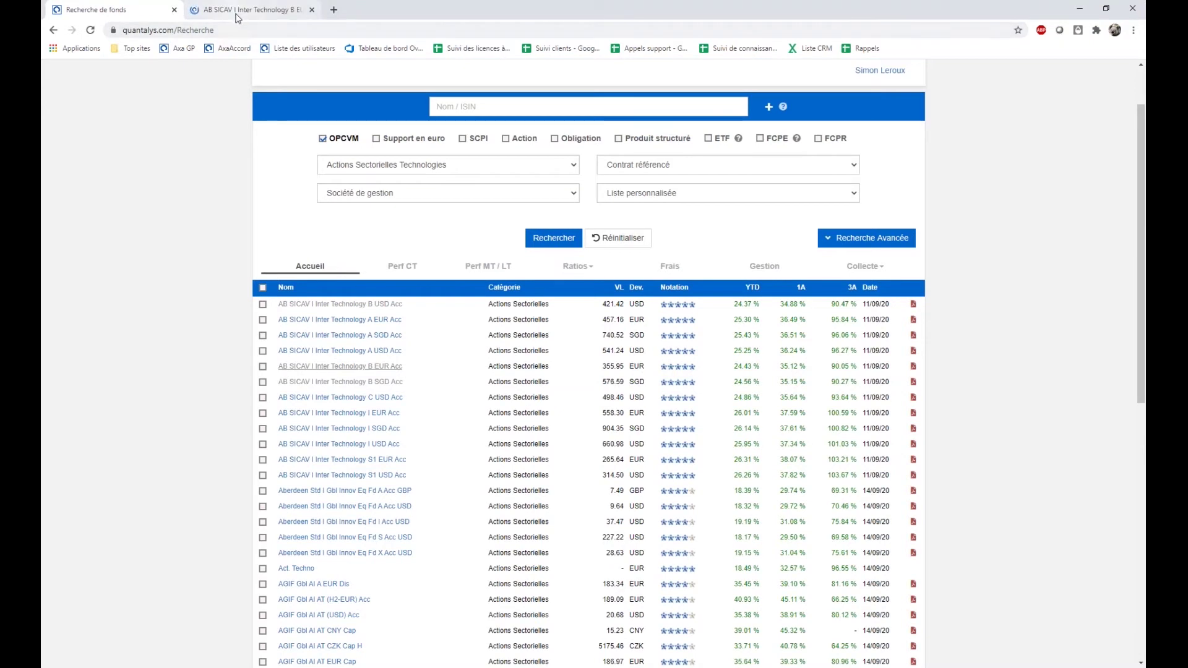
{"action": "left_click", "coordinate": [235, 13]}
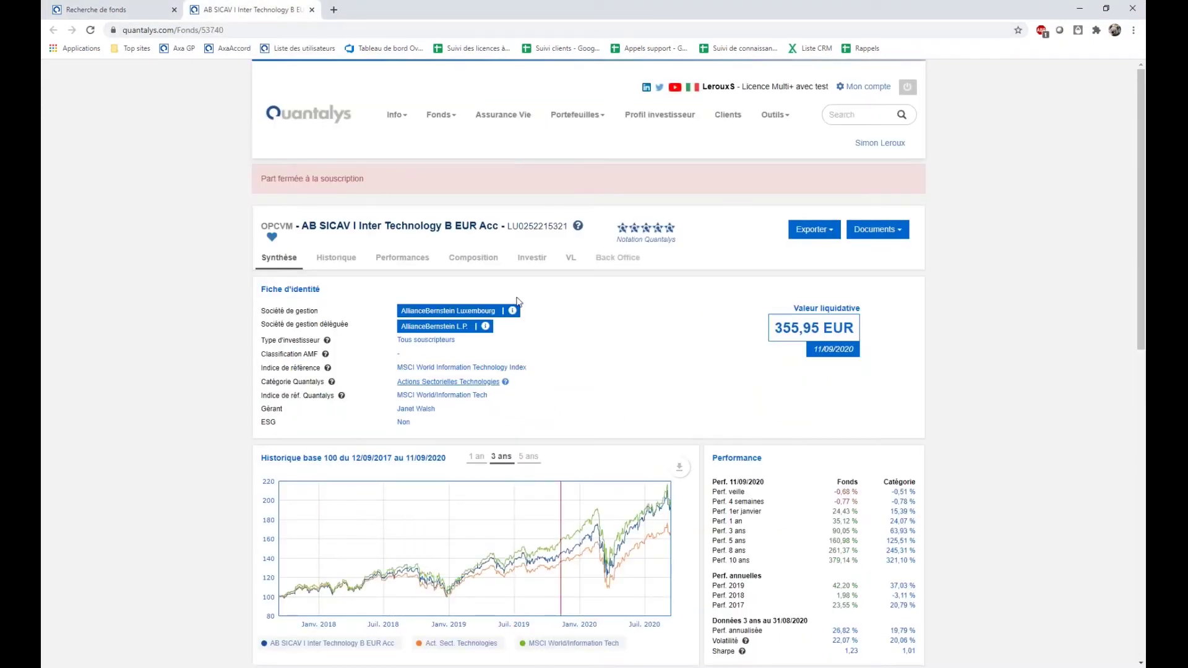
{"action": "left_click", "coordinate": [135, 9]}
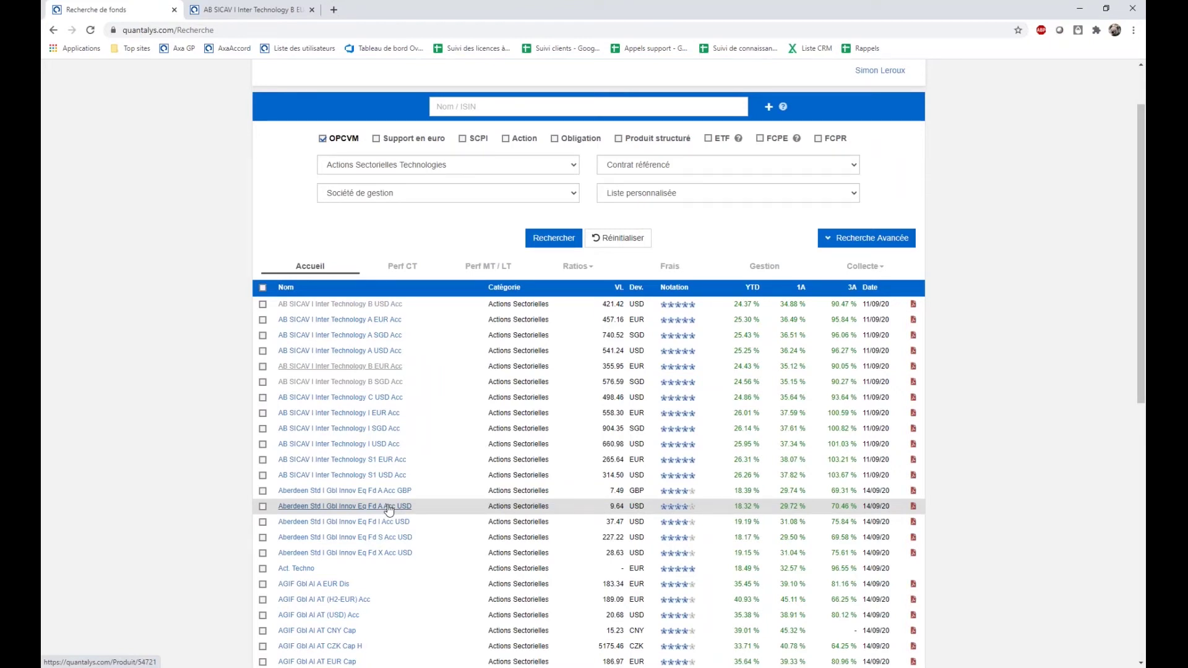
- Filter the referenced contracts by "patrimoine vie", select Patrimoine Vie Plus (CGP) and run the search
{"action": "left_click", "coordinate": [632, 172]}
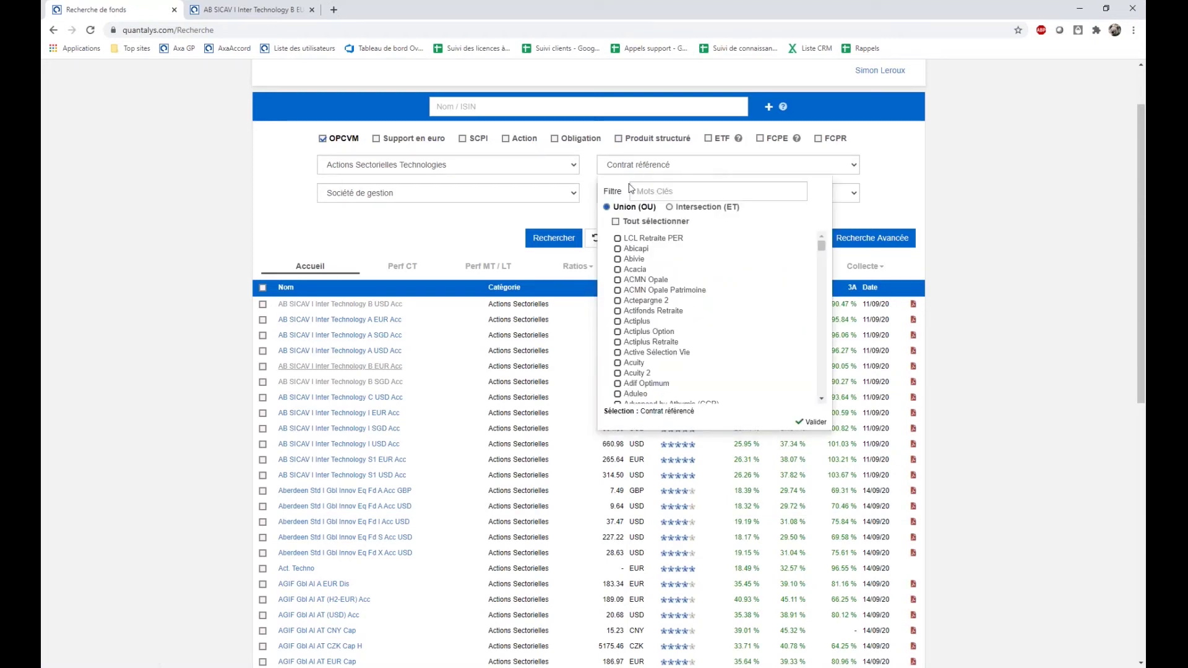
{"action": "left_click", "coordinate": [673, 191]}
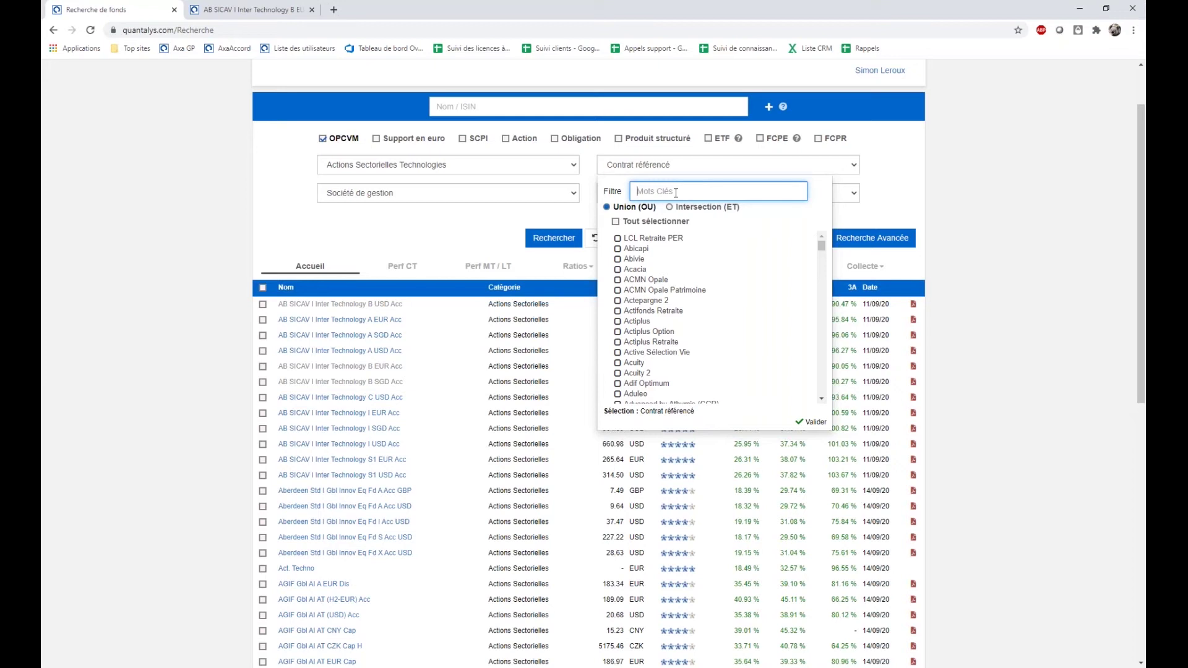
{"action": "type", "text": "patrimoine vie"}
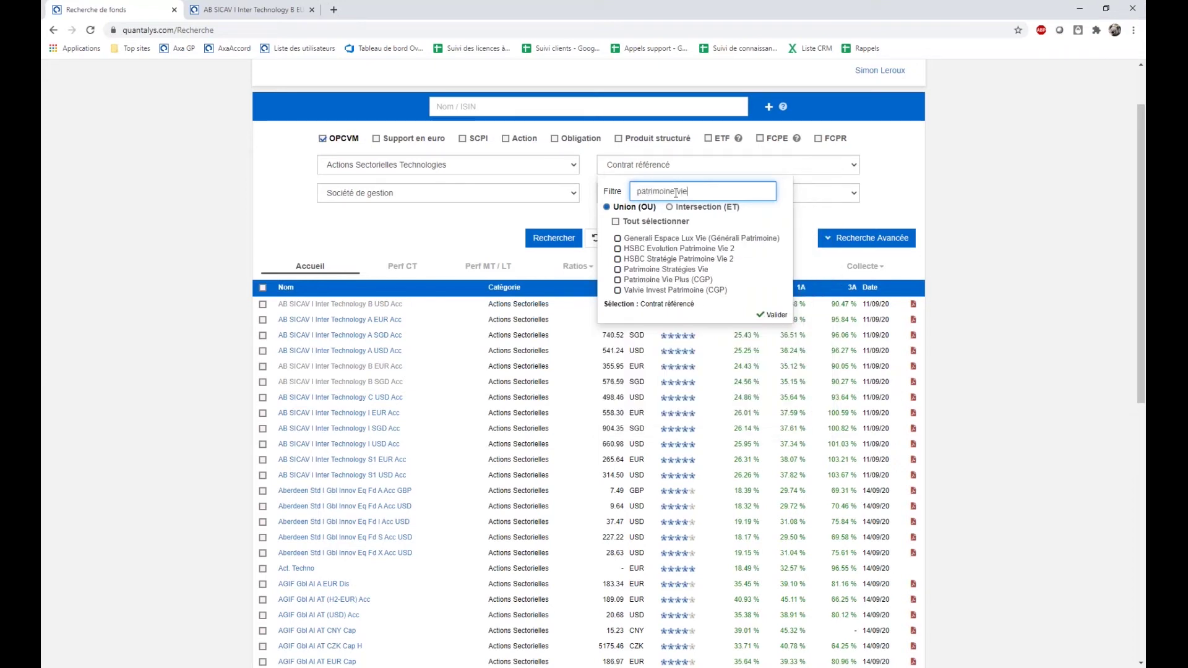
{"action": "left_click", "coordinate": [618, 280]}
{"action": "left_click", "coordinate": [554, 238]}
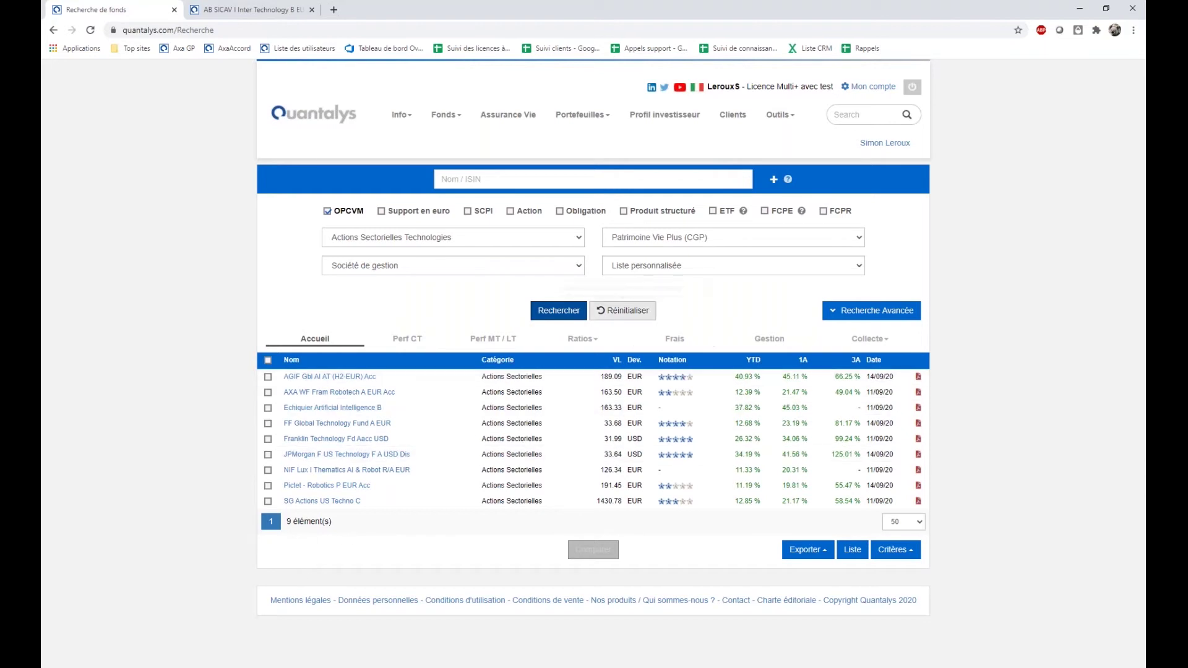
- Look through the available management companies and personalised lists without selecting any
{"action": "left_click", "coordinate": [536, 273]}
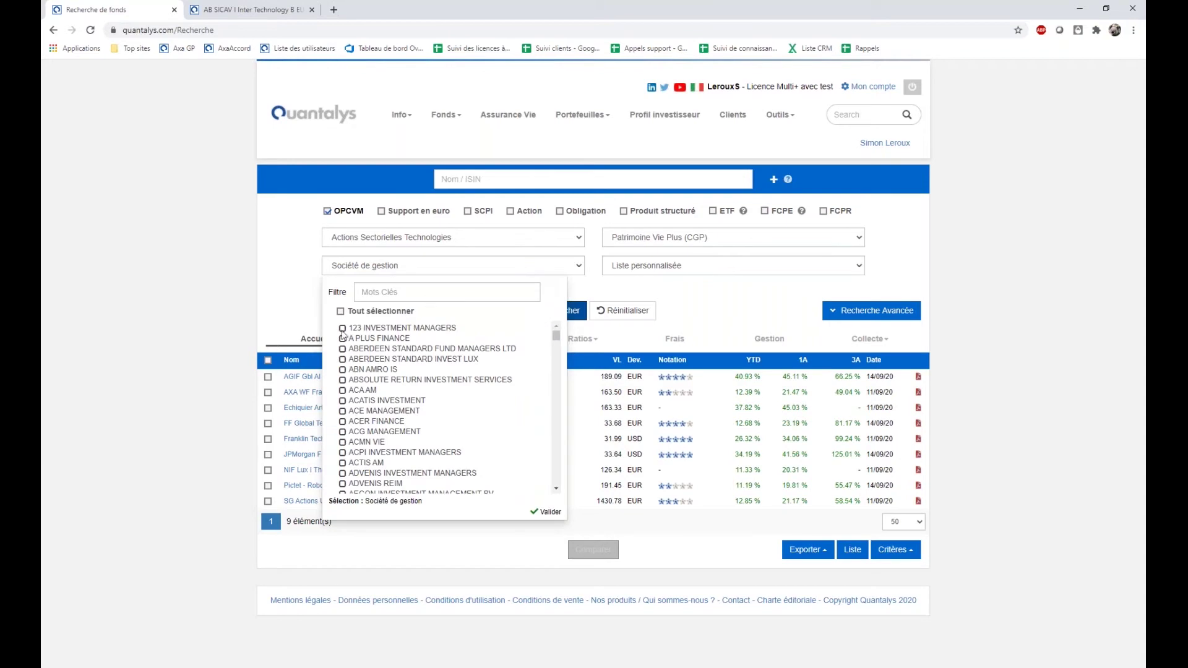
{"action": "scroll", "coordinate": [471, 440], "scroll_direction": "down", "scroll_amount": 5}
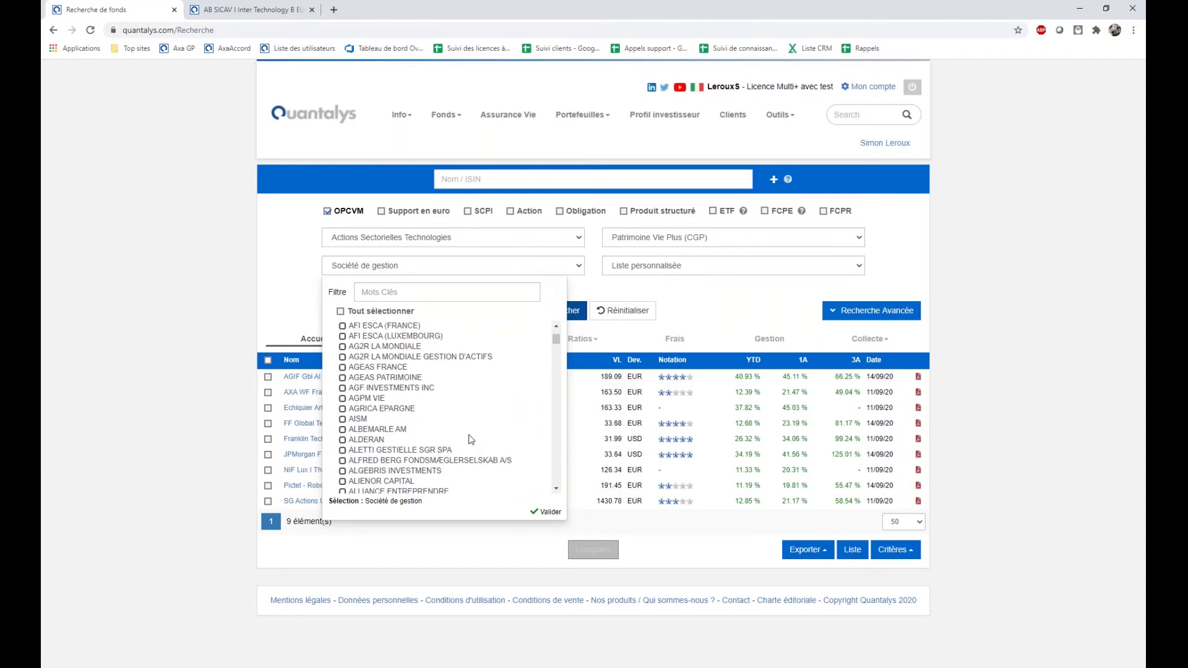
{"action": "scroll", "coordinate": [472, 440], "scroll_direction": "down", "scroll_amount": 8}
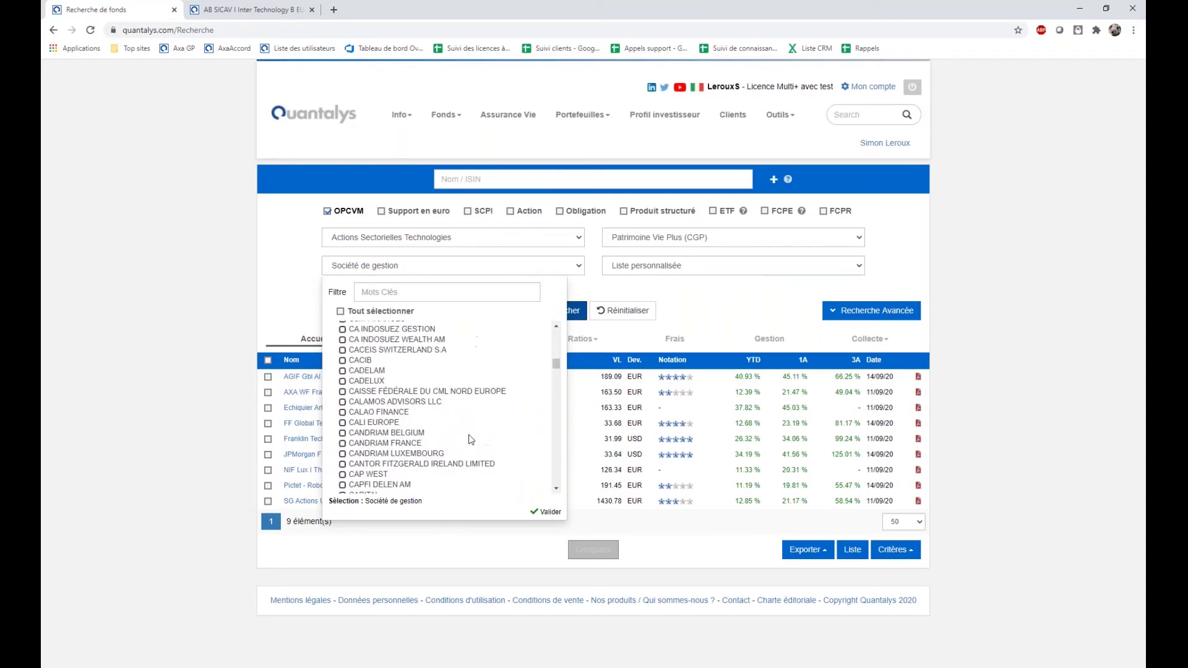
{"action": "scroll", "coordinate": [471, 440], "scroll_direction": "down", "scroll_amount": 5}
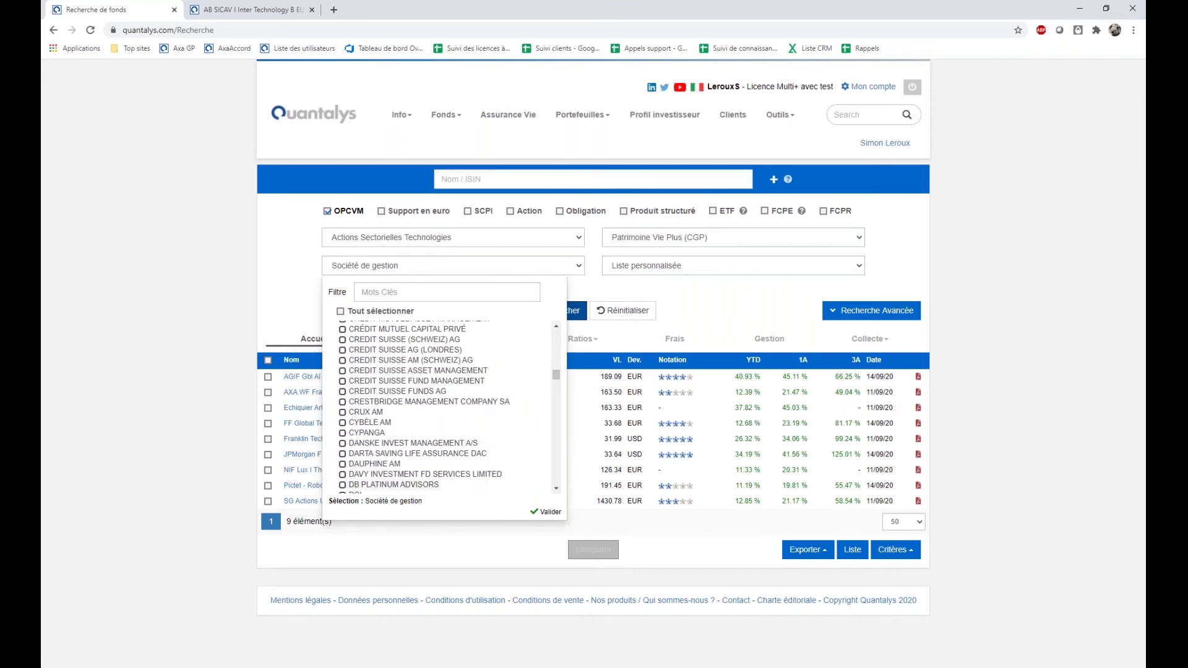
{"action": "scroll", "coordinate": [446, 471], "scroll_direction": "up", "scroll_amount": 3}
{"action": "left_click", "coordinate": [547, 270]}
{"action": "left_click", "coordinate": [668, 269]}
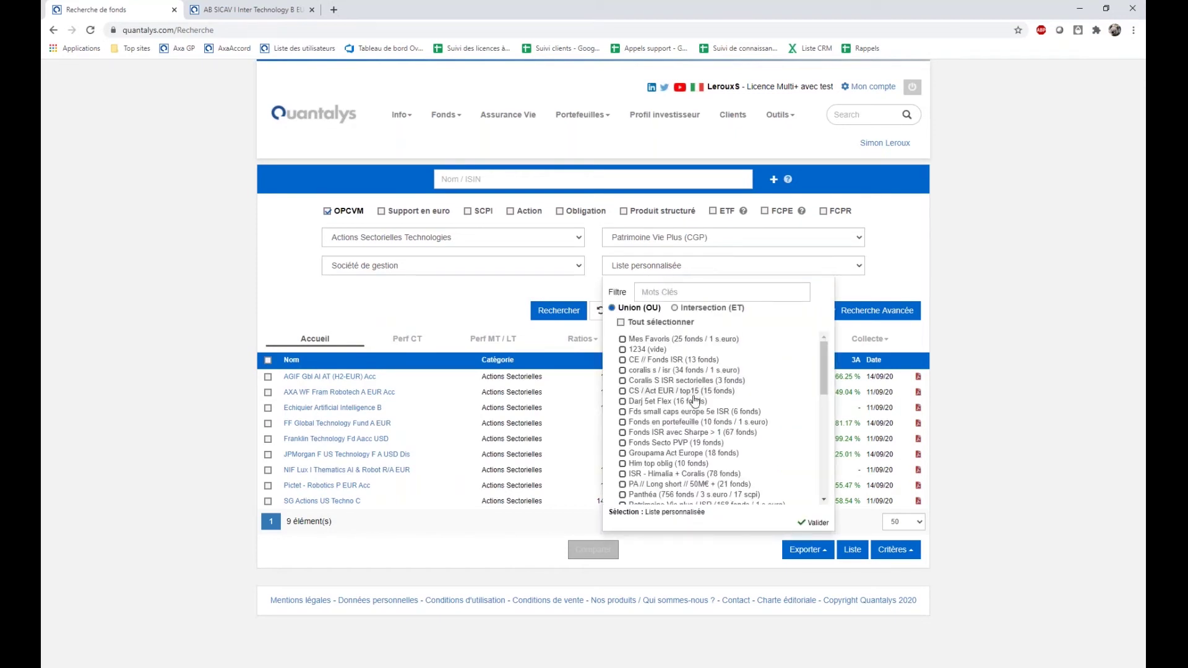
{"action": "left_click", "coordinate": [887, 283]}
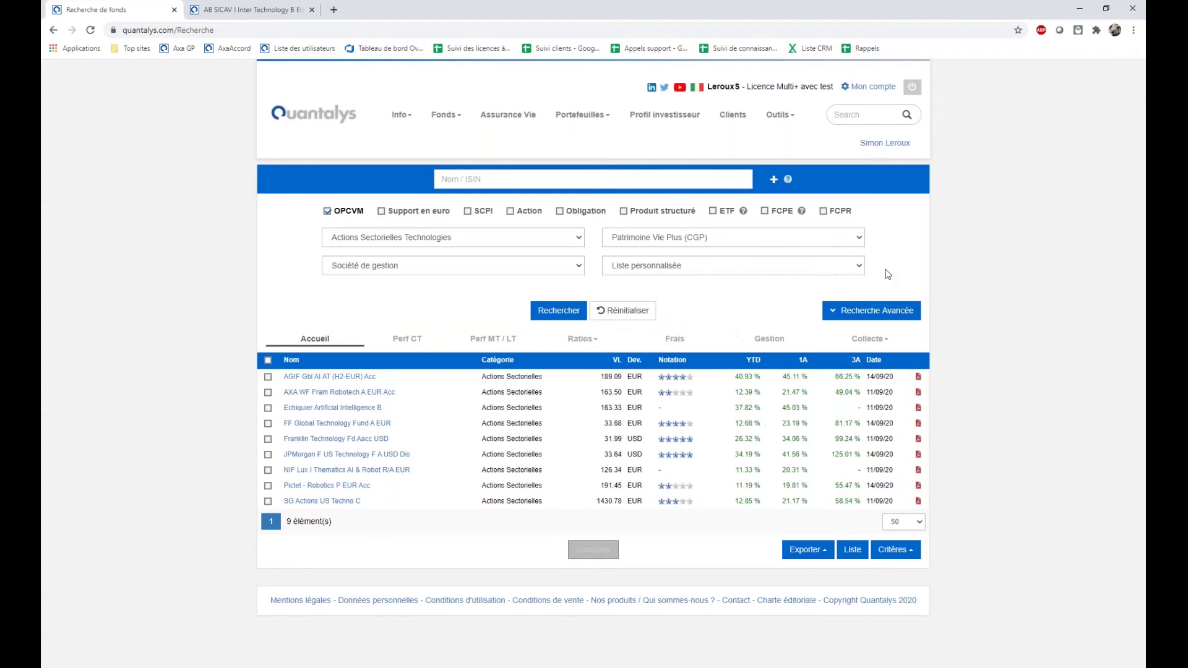
- Deselect Patrimoine Vie Plus (CGP) and set the referenced contract filter to Intersection (ET)
{"action": "left_click", "coordinate": [653, 238]}
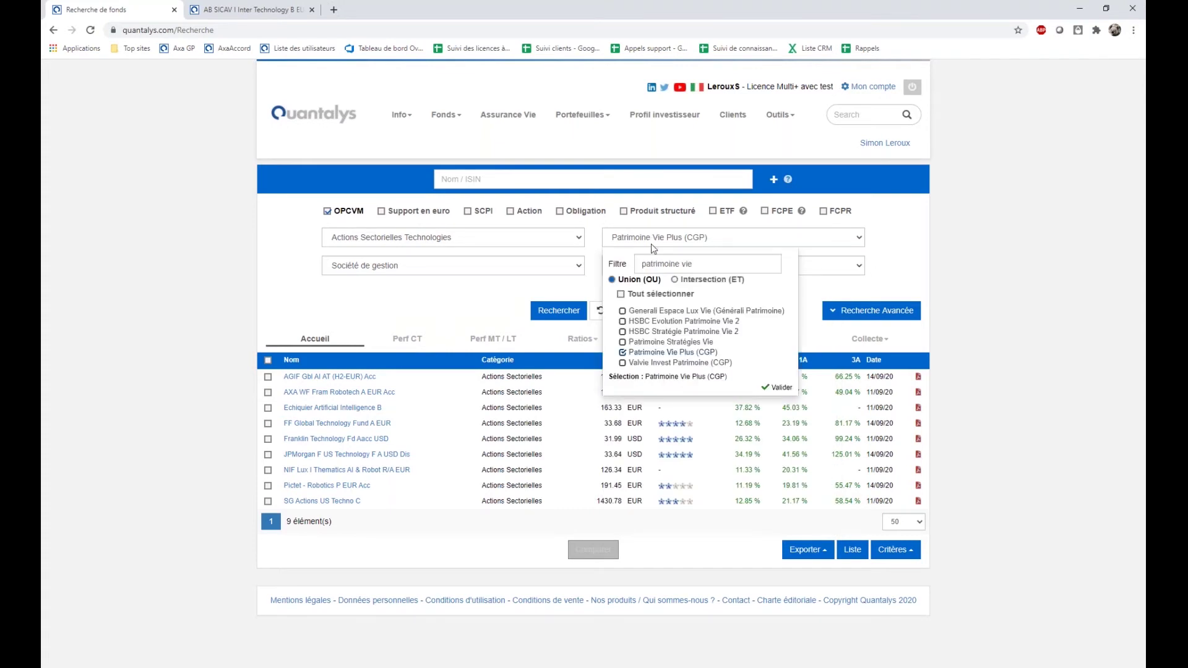
{"action": "left_click", "coordinate": [623, 352]}
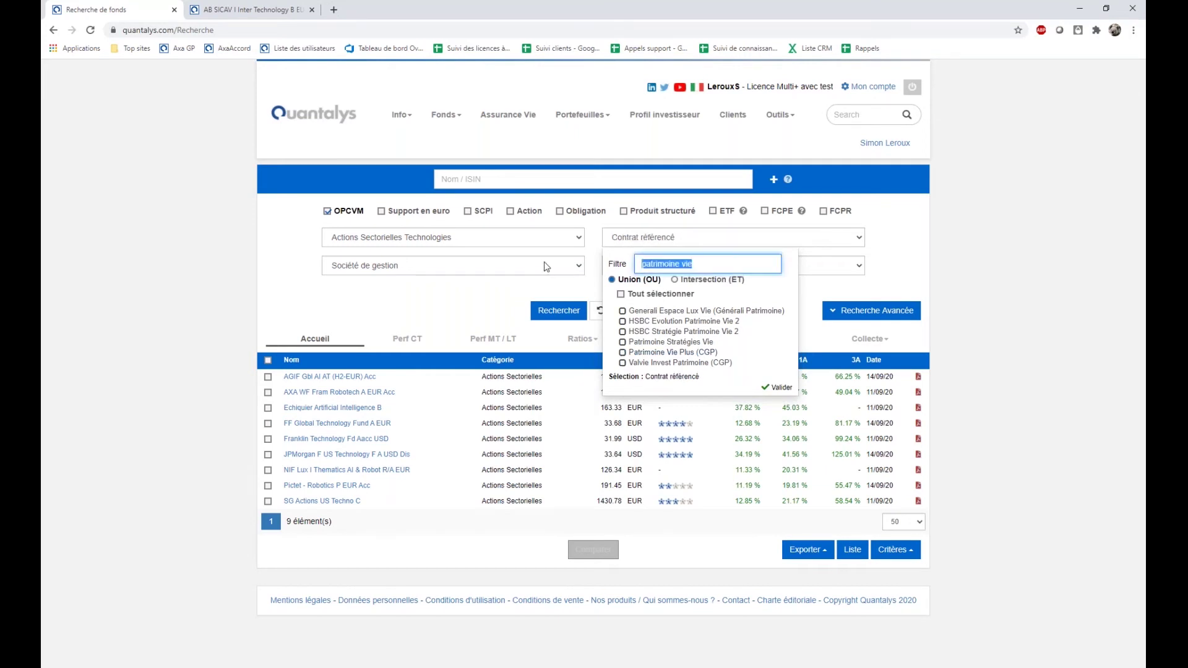
{"action": "left_click", "coordinate": [563, 288]}
{"action": "left_click", "coordinate": [663, 239]}
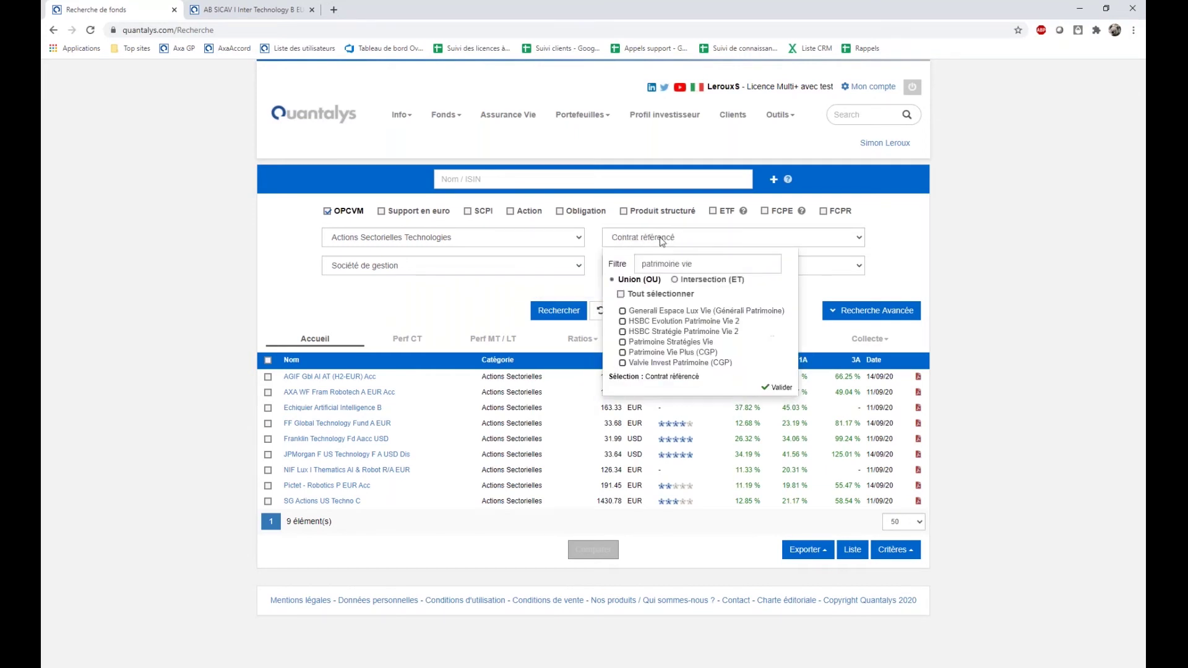
{"action": "left_click", "coordinate": [675, 281]}
- Select the Arborescence Opportunités (CGP) and Cardif Elite referenced contracts and run the search
{"action": "scroll", "coordinate": [718, 390], "scroll_direction": "down", "scroll_amount": 10}
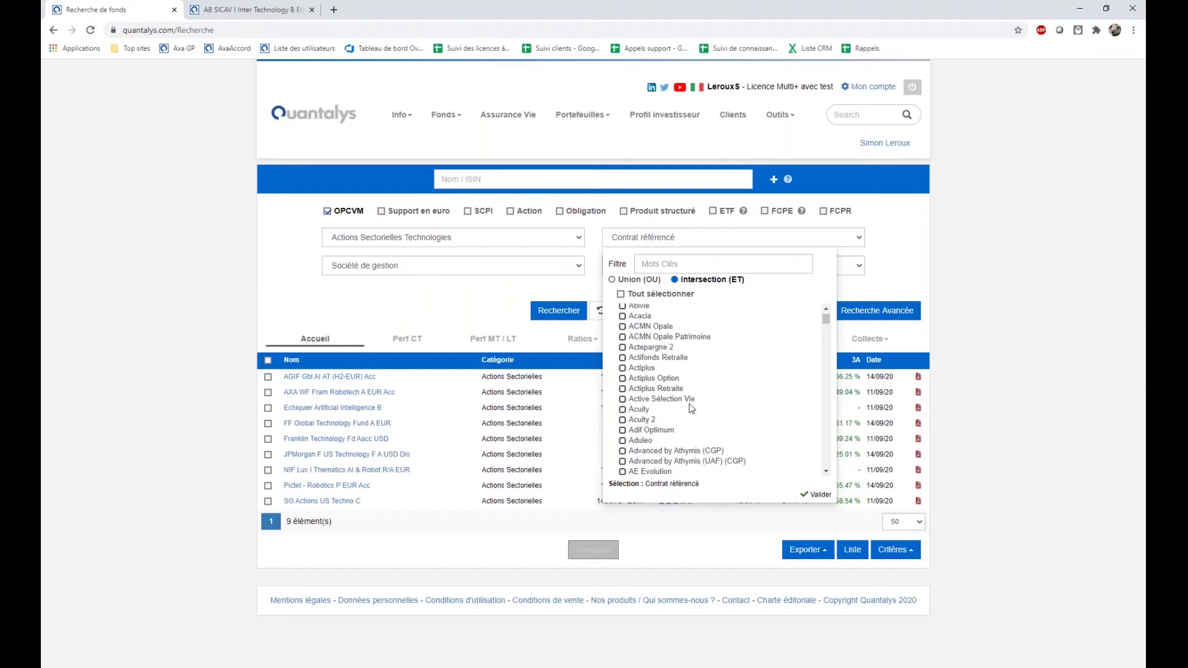
{"action": "scroll", "coordinate": [695, 425], "scroll_direction": "down", "scroll_amount": 2}
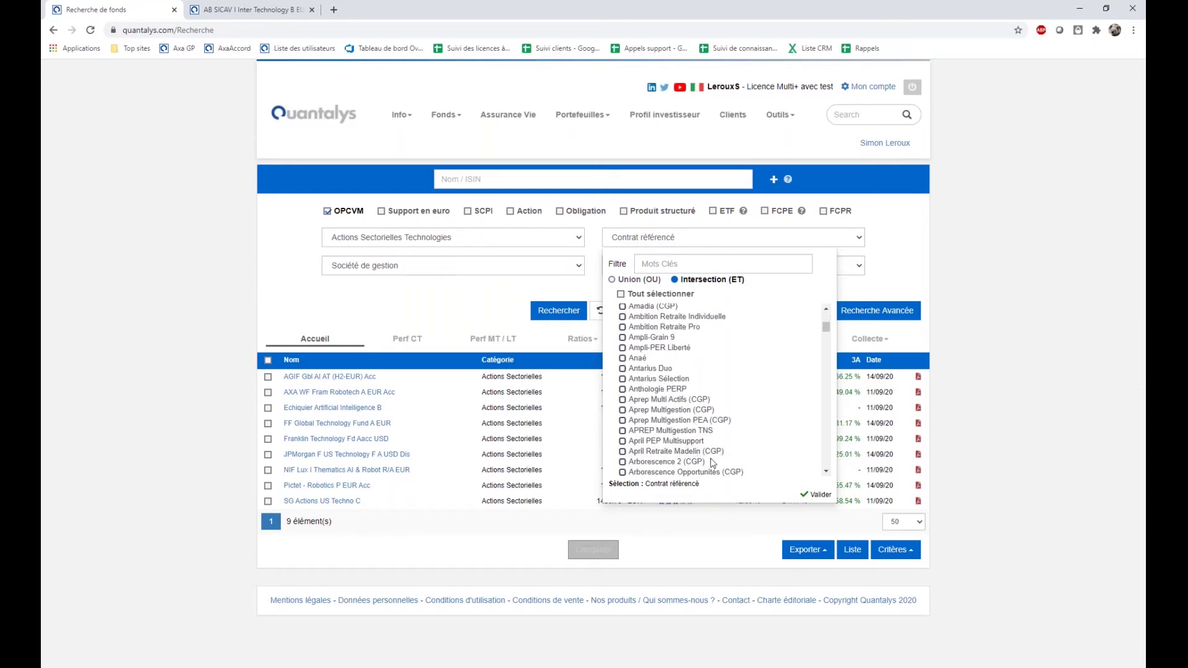
{"action": "scroll", "coordinate": [656, 458], "scroll_direction": "down", "scroll_amount": 1}
{"action": "left_click", "coordinate": [626, 415]}
{"action": "scroll", "coordinate": [681, 421], "scroll_direction": "down", "scroll_amount": 5}
{"action": "scroll", "coordinate": [703, 418], "scroll_direction": "down", "scroll_amount": 6}
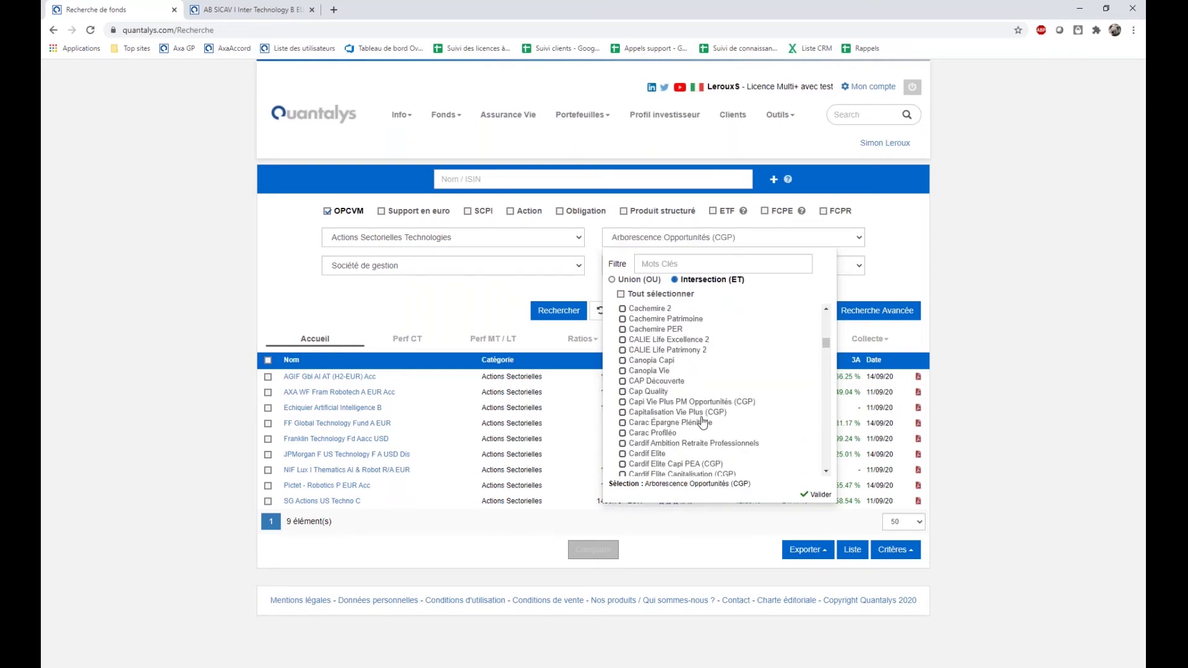
{"action": "left_click", "coordinate": [623, 455]}
{"action": "left_click", "coordinate": [561, 318]}
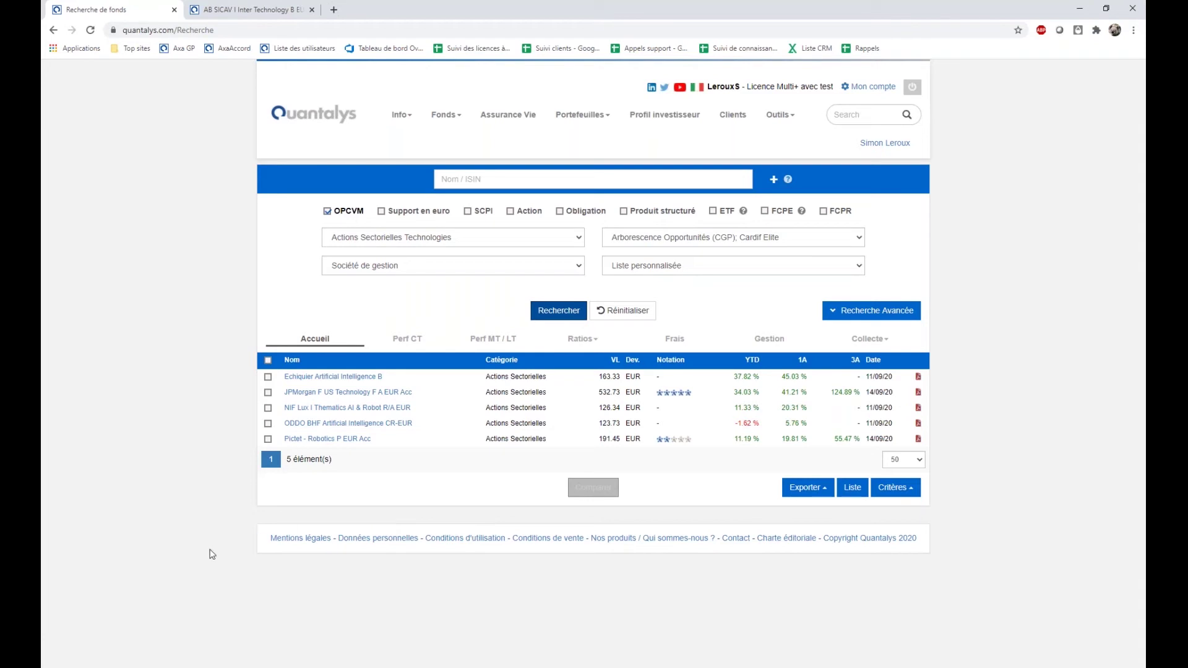
- Select all the funds found and save them to a new list named "Intersection Arbo / Cardif Elite / Act Techno"
{"action": "left_click", "coordinate": [269, 361]}
{"action": "mouse_move", "coordinate": [477, 667]}
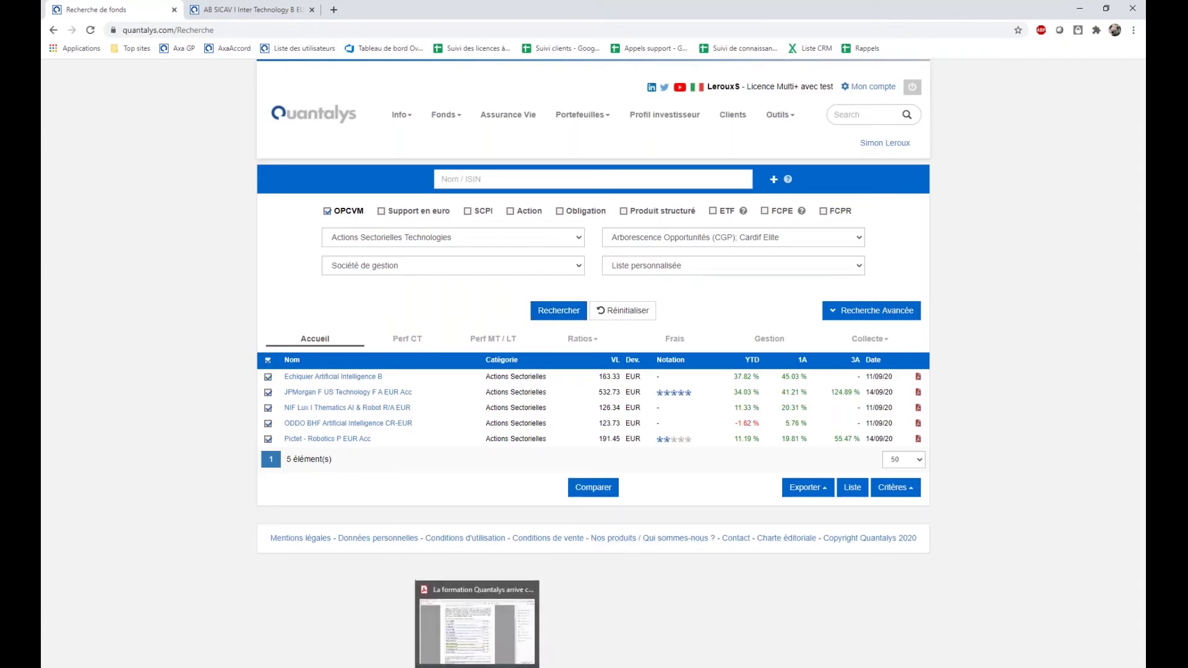
{"action": "left_click", "coordinate": [854, 493]}
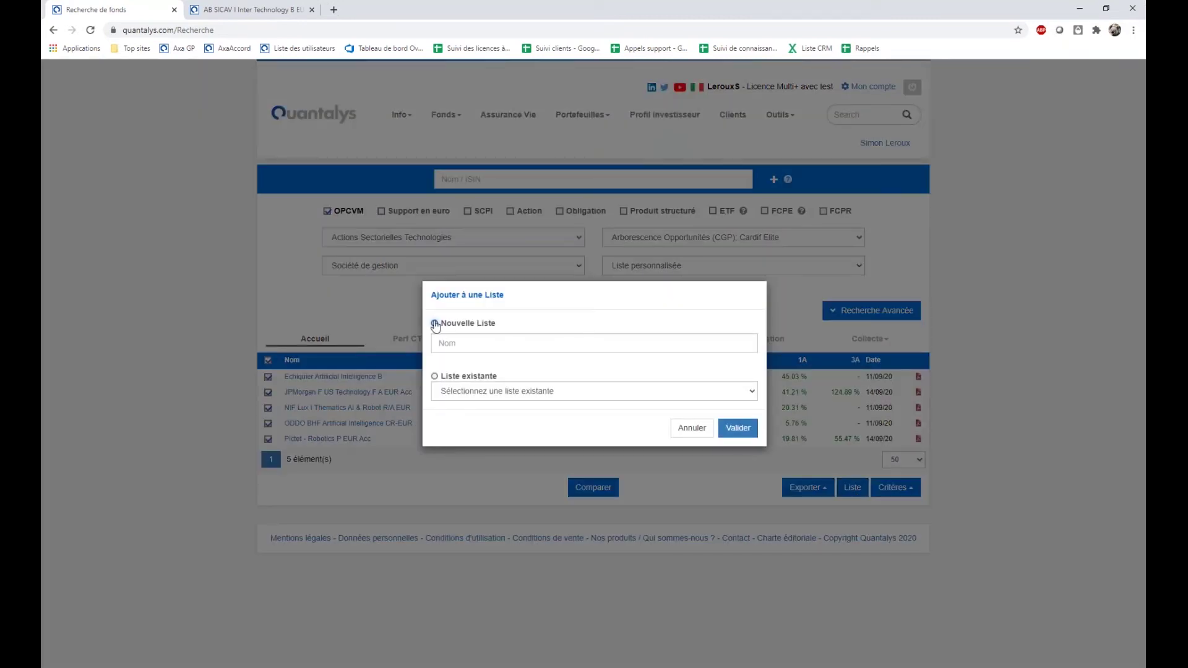
{"action": "left_click", "coordinate": [435, 324]}
{"action": "left_click", "coordinate": [460, 347]}
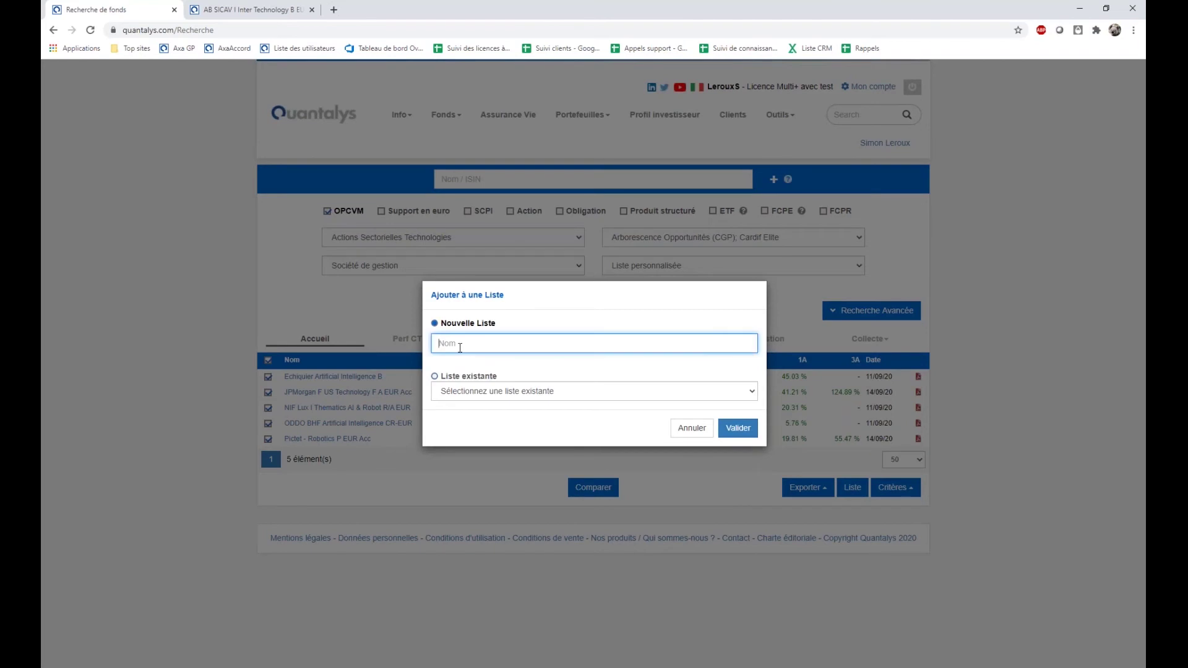
{"action": "type", "text": "Intersection Arbo / Cardif Elite / Actions"}
{"action": "key", "text": "BackSpace"}
{"action": "key", "text": "BackSpace"}
{"action": "key", "text": "BackSpace"}
{"action": "key", "text": "BackSpace"}
{"action": "type", "text": "Techno"}
{"action": "left_click", "coordinate": [730, 428]}
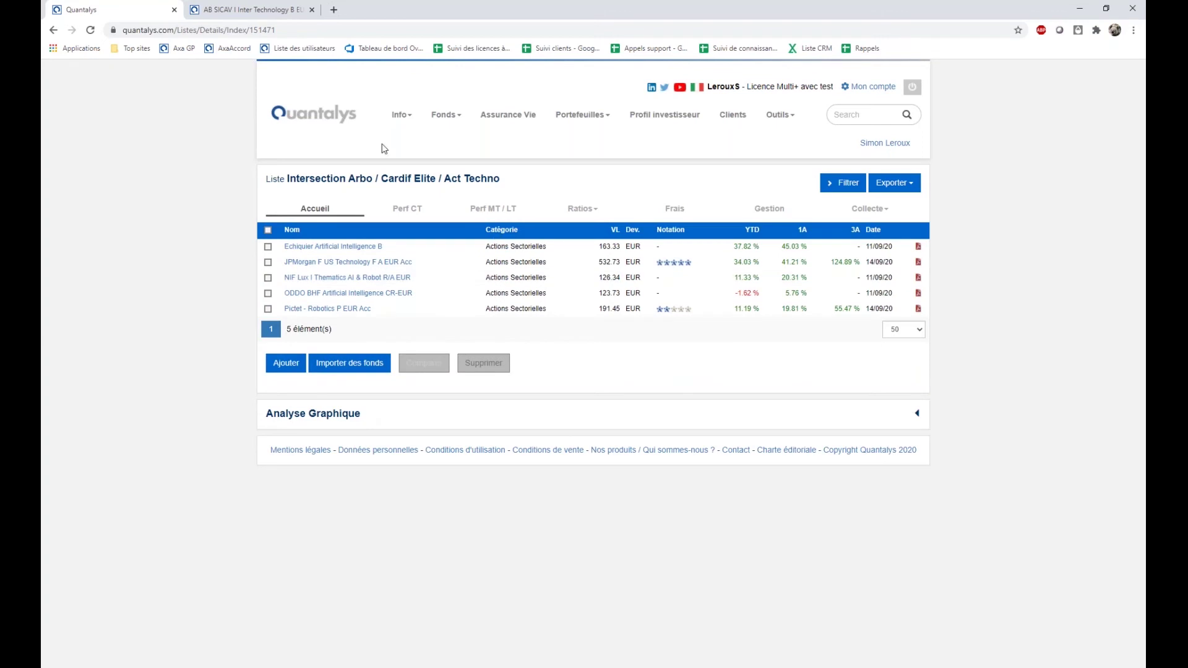
- Return to the fund search, filter the product categories by "techn", select Actions Sectorielles Technologies and run the search
{"action": "mouse_move", "coordinate": [440, 116]}
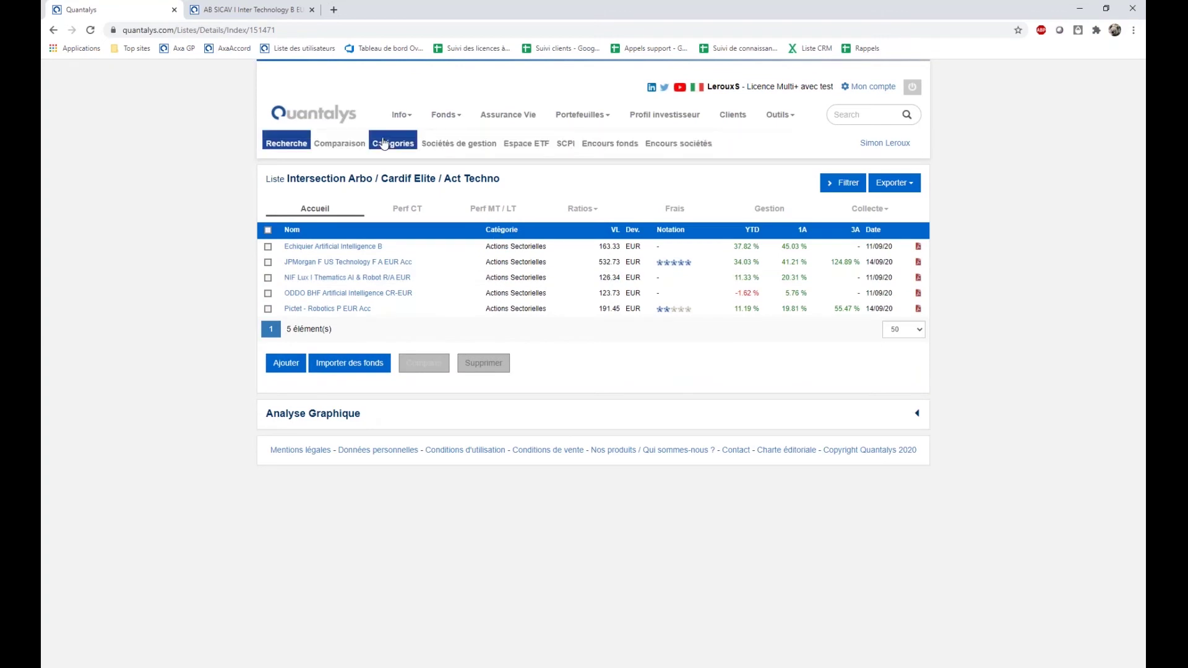
{"action": "left_click", "coordinate": [298, 148]}
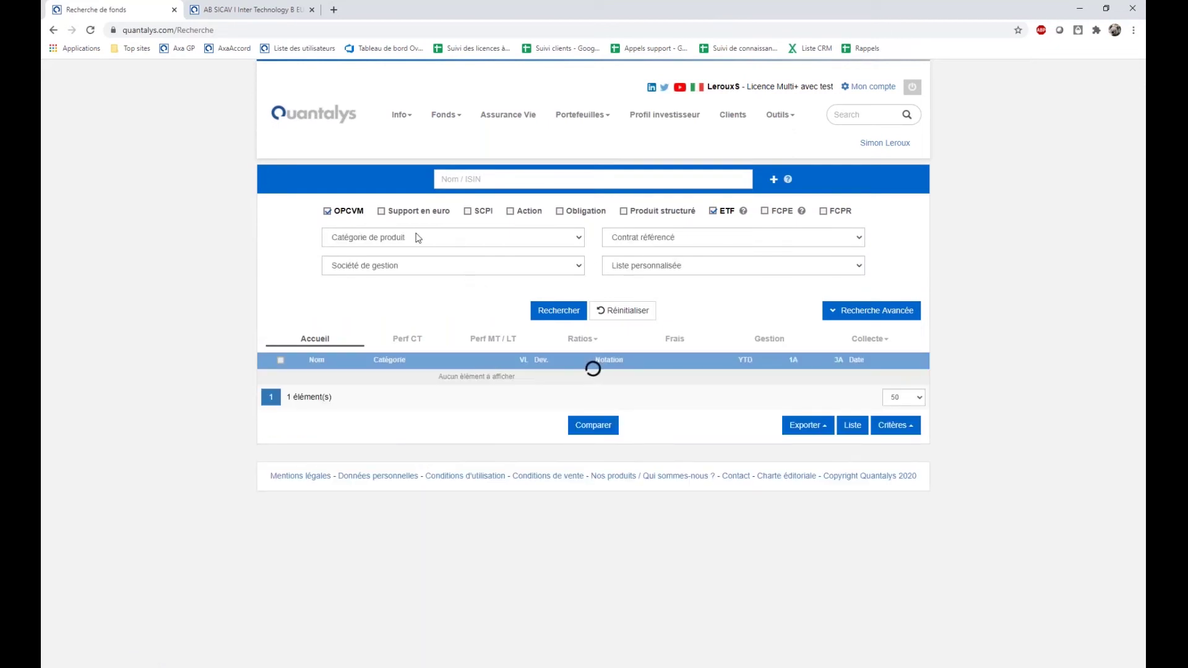
{"action": "left_click", "coordinate": [420, 243]}
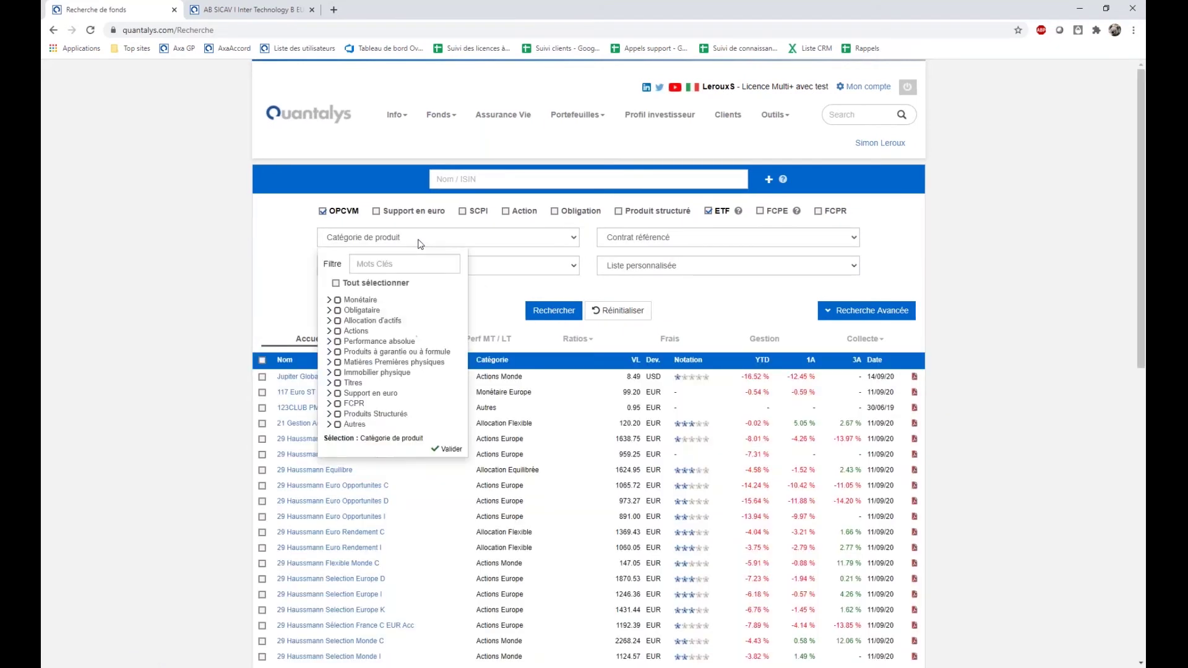
{"action": "left_click", "coordinate": [379, 263]}
{"action": "type", "text": "techn"}
{"action": "left_click", "coordinate": [353, 321]}
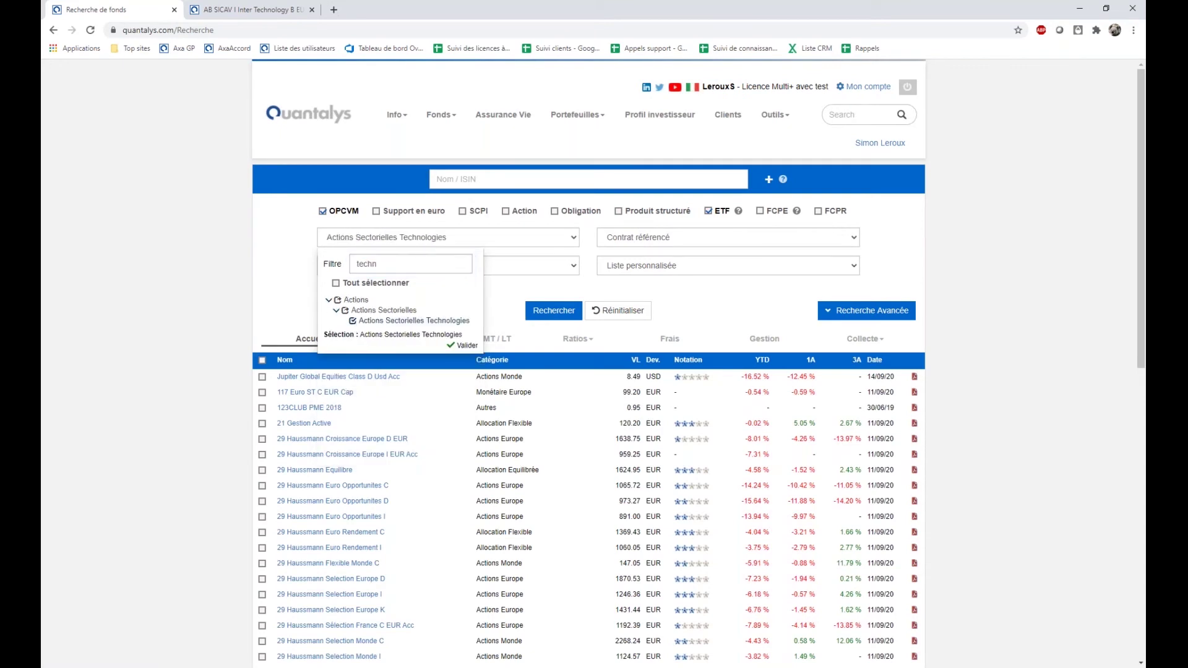
{"action": "left_click", "coordinate": [554, 310]}
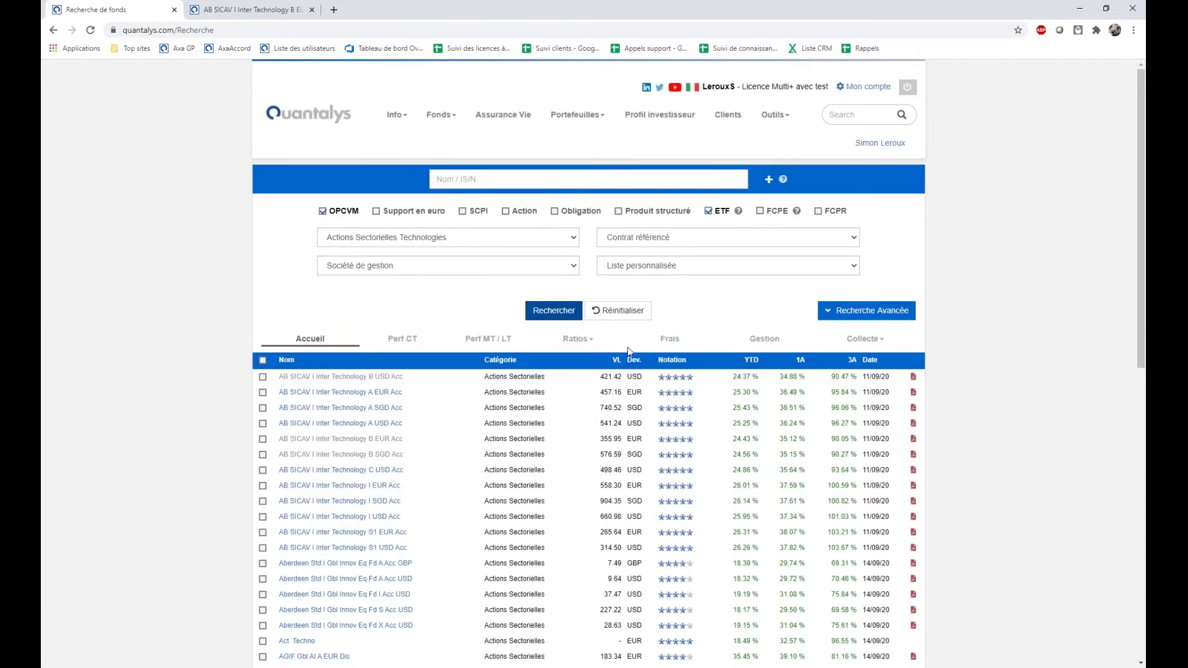
- Expand the advanced search, restrict it to Part Principale, run the search and look through the resulting funds
{"action": "left_click", "coordinate": [847, 314]}
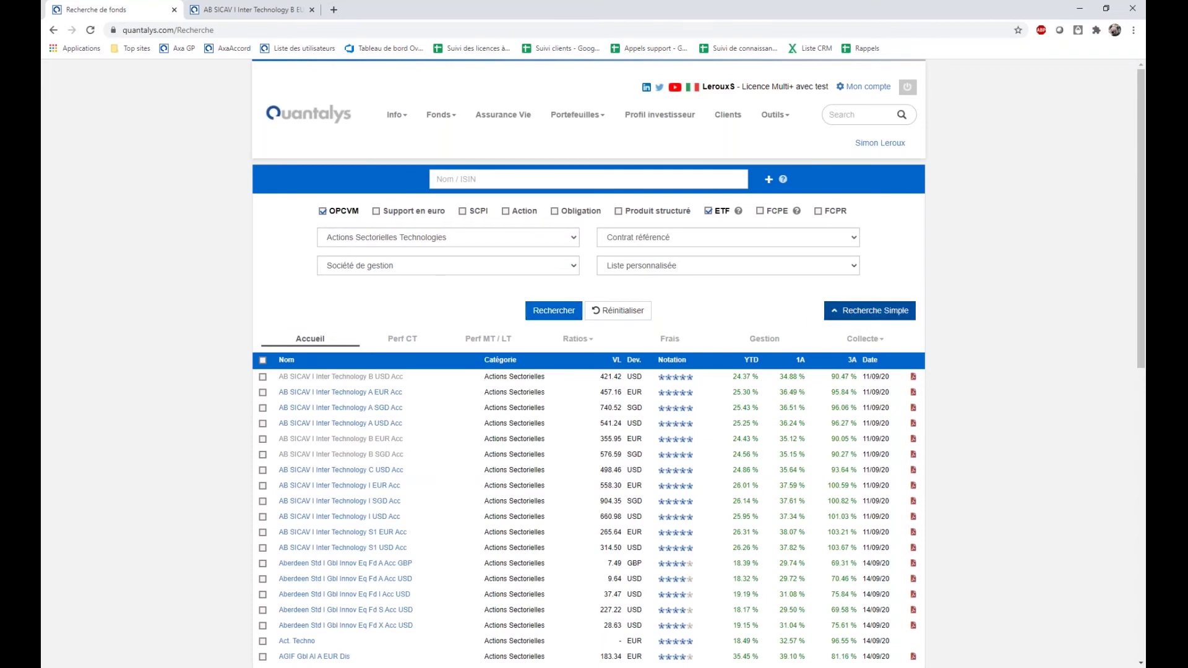
{"action": "scroll", "coordinate": [845, 350], "scroll_direction": "down", "scroll_amount": 1}
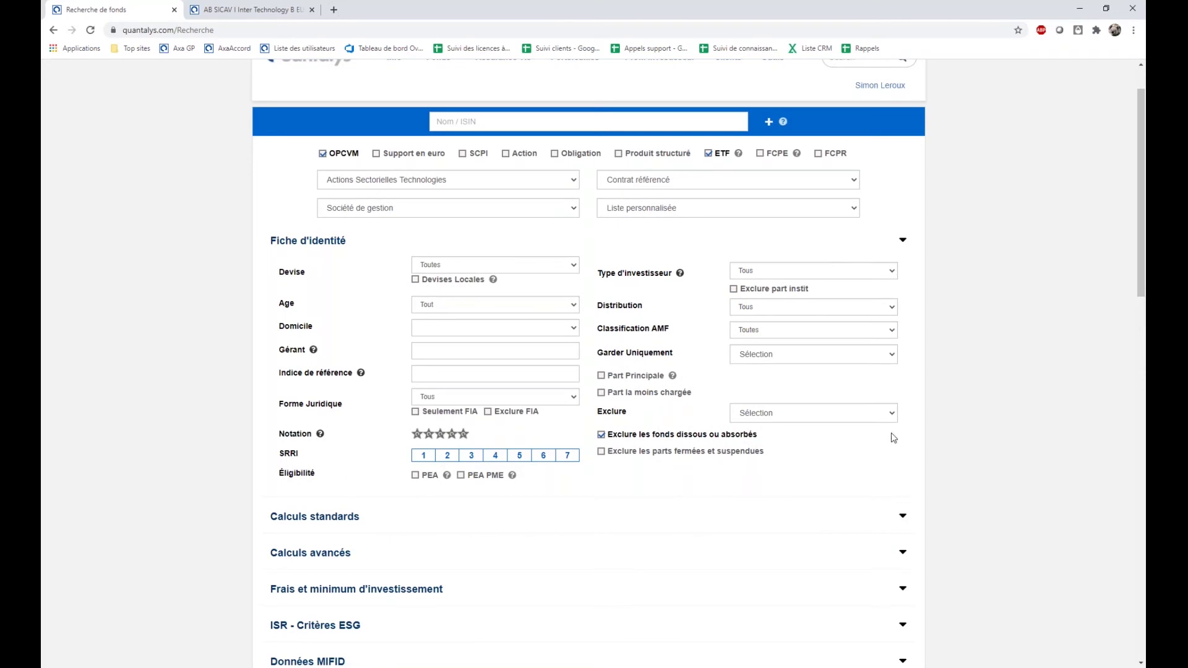
{"action": "left_click", "coordinate": [602, 376]}
{"action": "scroll", "coordinate": [793, 451], "scroll_direction": "down", "scroll_amount": 5}
{"action": "left_click", "coordinate": [560, 493]}
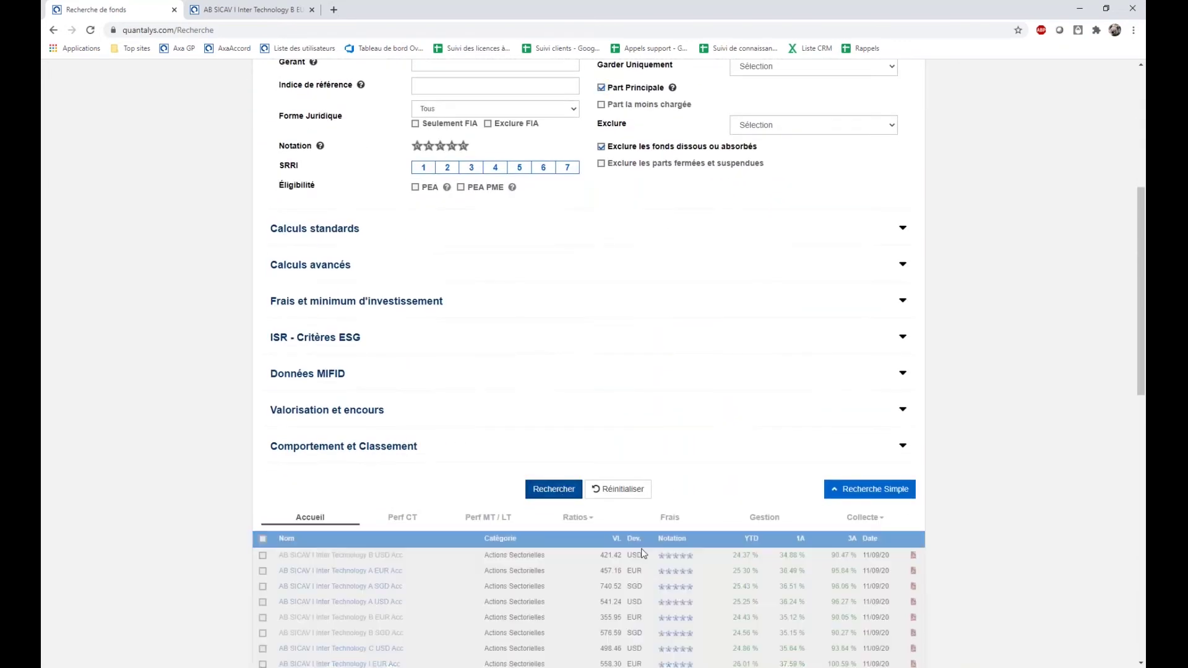
{"action": "scroll", "coordinate": [640, 555], "scroll_direction": "down", "scroll_amount": 5}
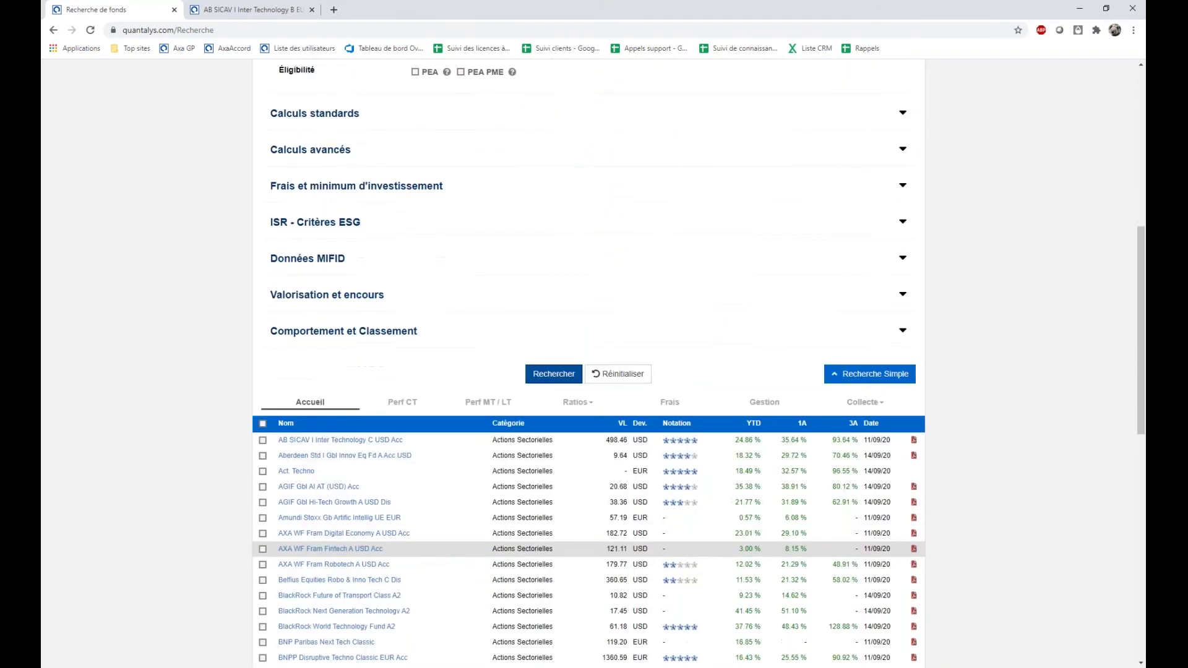
{"action": "scroll", "coordinate": [362, 590], "scroll_direction": "down", "scroll_amount": 8}
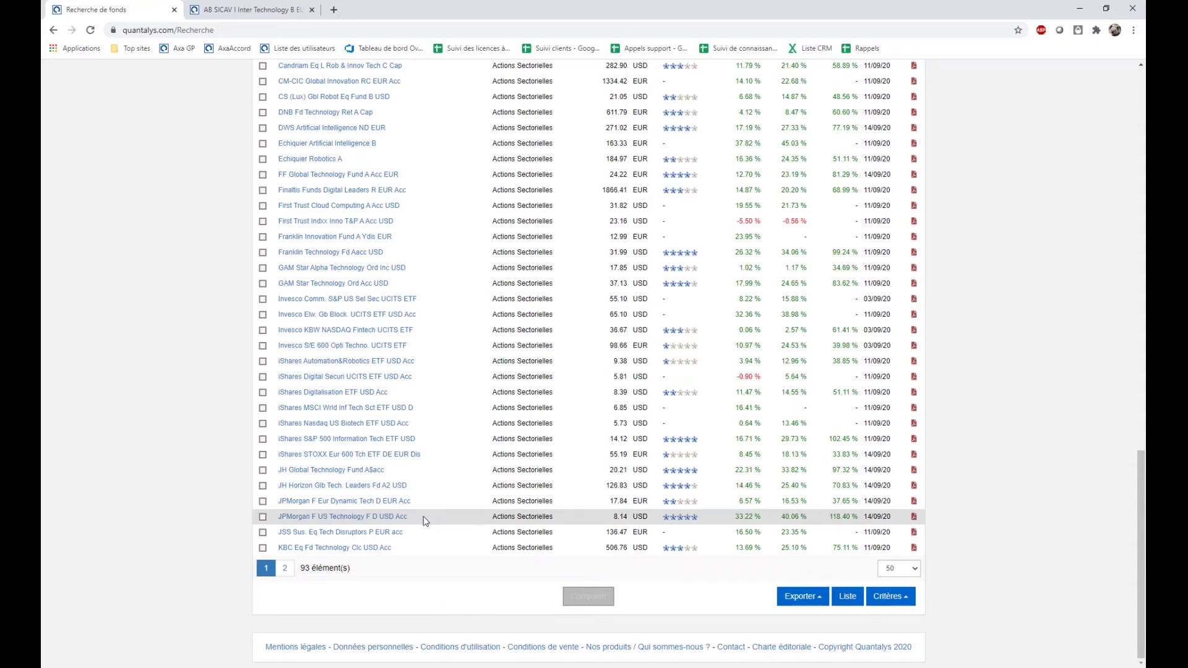
{"action": "scroll", "coordinate": [423, 516], "scroll_direction": "up", "scroll_amount": 8}
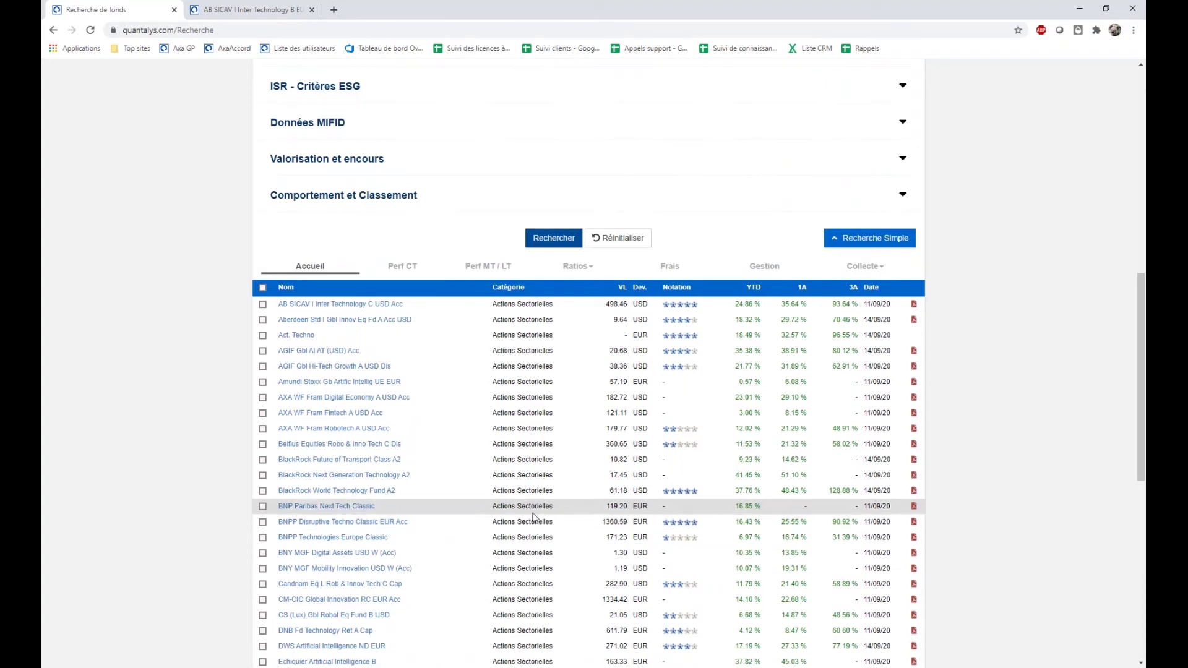
- Try the four- and five-star Notation filter, clear it, and review the Garder Uniquement options without selecting any
{"action": "scroll", "coordinate": [532, 513], "scroll_direction": "up", "scroll_amount": 6}
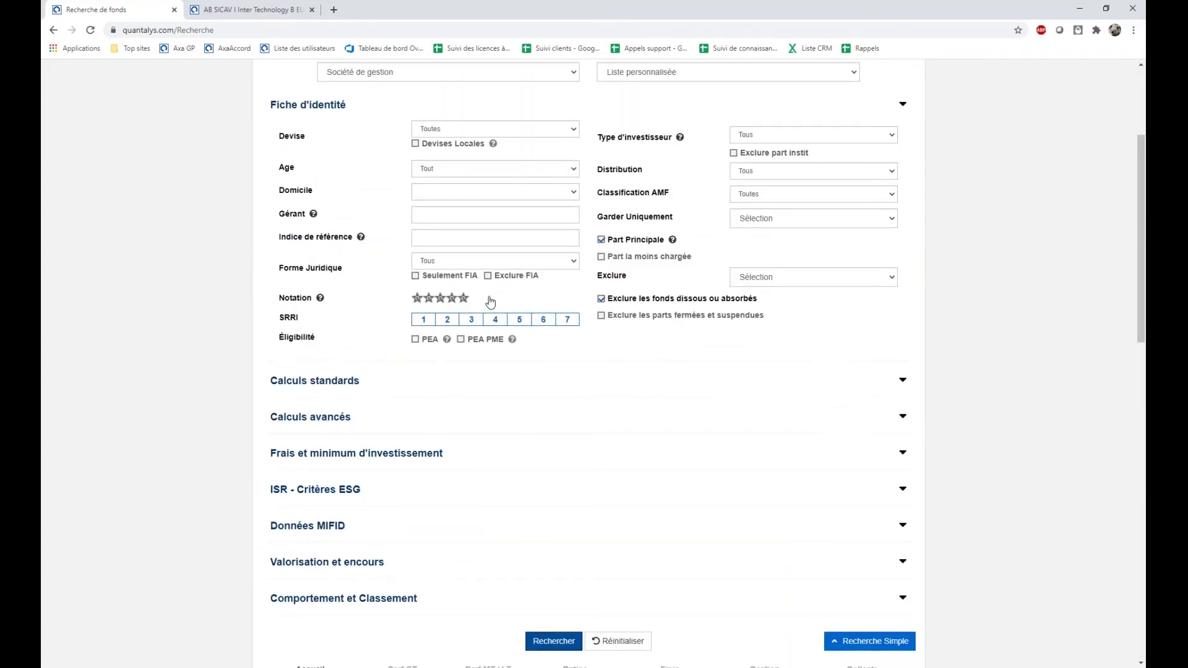
{"action": "left_click", "coordinate": [452, 299]}
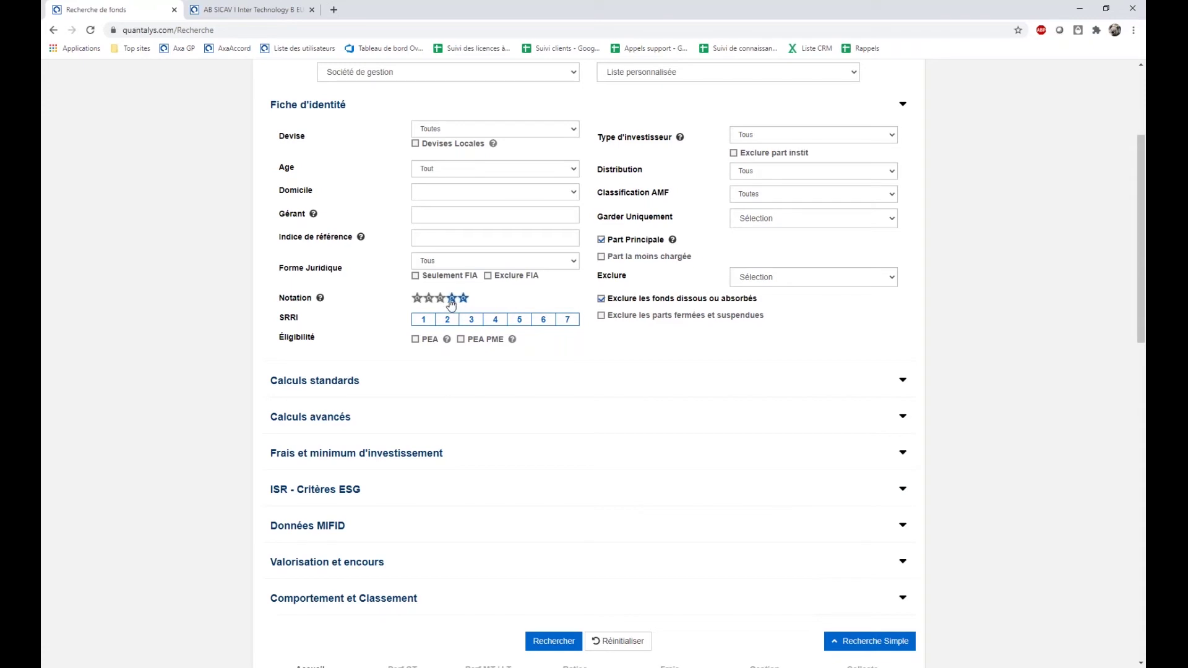
{"action": "left_click", "coordinate": [452, 300]}
{"action": "left_click", "coordinate": [461, 301]}
{"action": "left_click", "coordinate": [774, 224]}
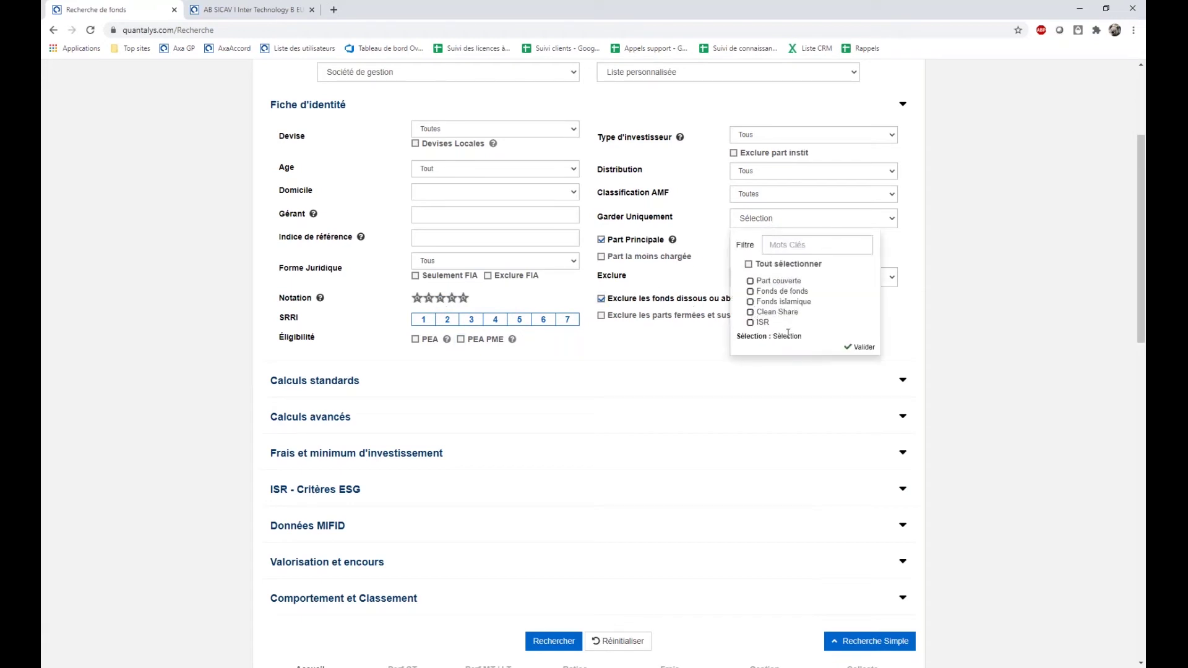
{"action": "left_click", "coordinate": [997, 370]}
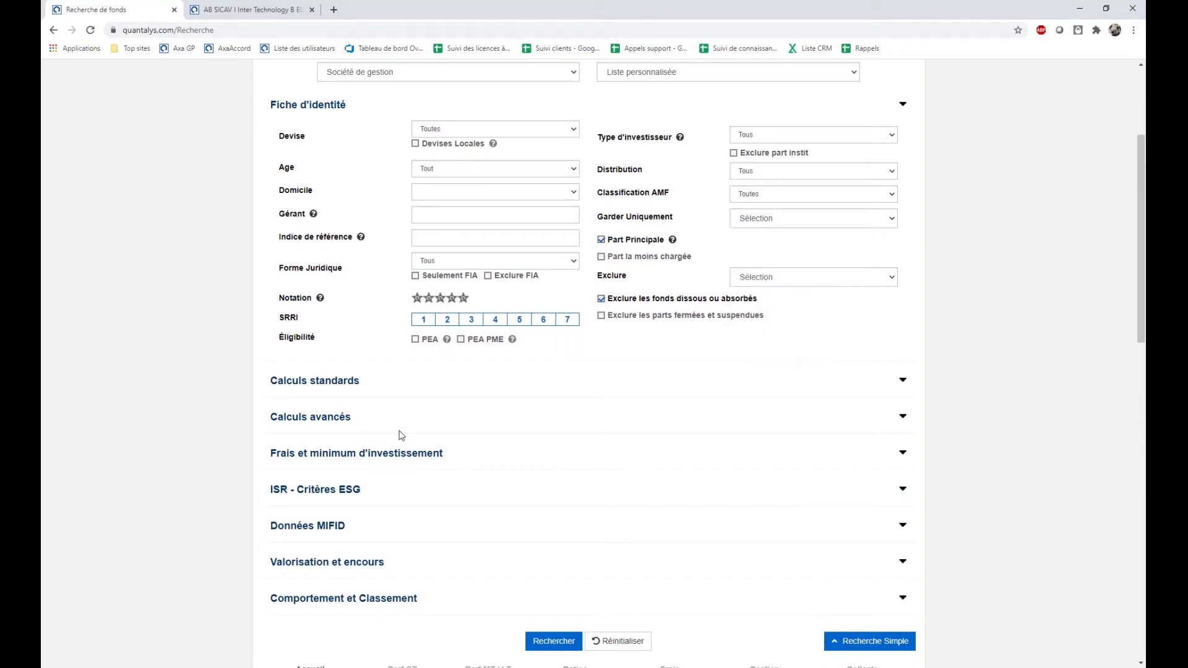
- In Calculs standards, limit Perte max over 3 ans to at most 30 %, run the search and review the results
{"action": "left_click", "coordinate": [383, 382]}
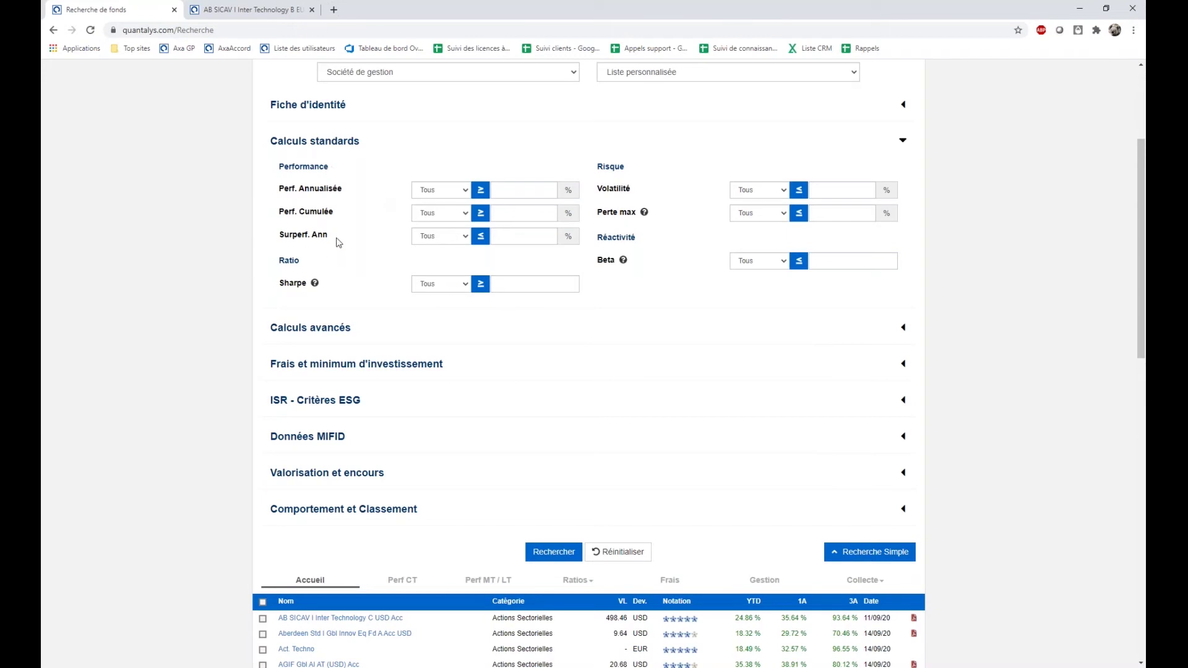
{"action": "left_click", "coordinate": [761, 215]}
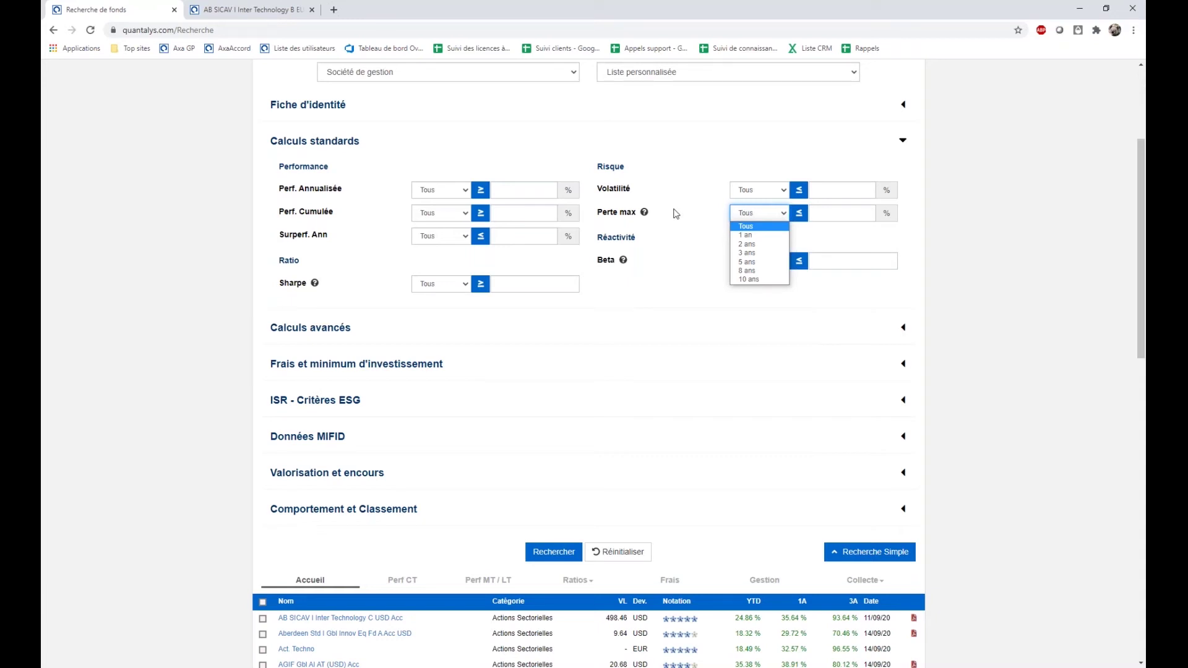
{"action": "left_click", "coordinate": [759, 254]}
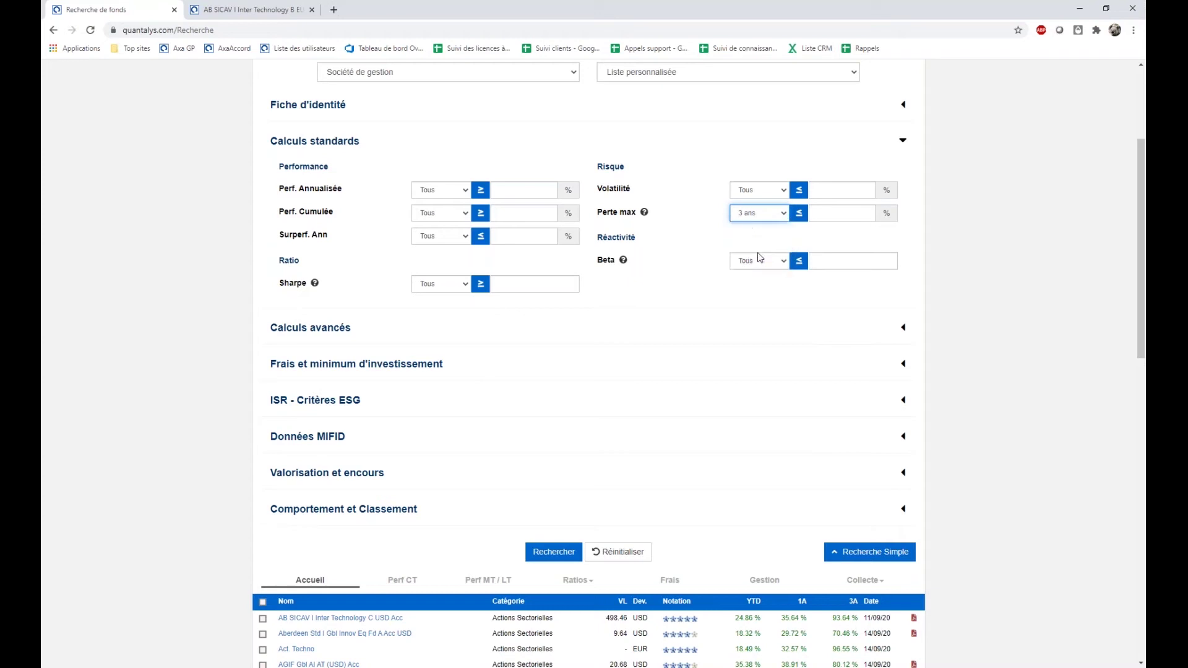
{"action": "left_click", "coordinate": [811, 213]}
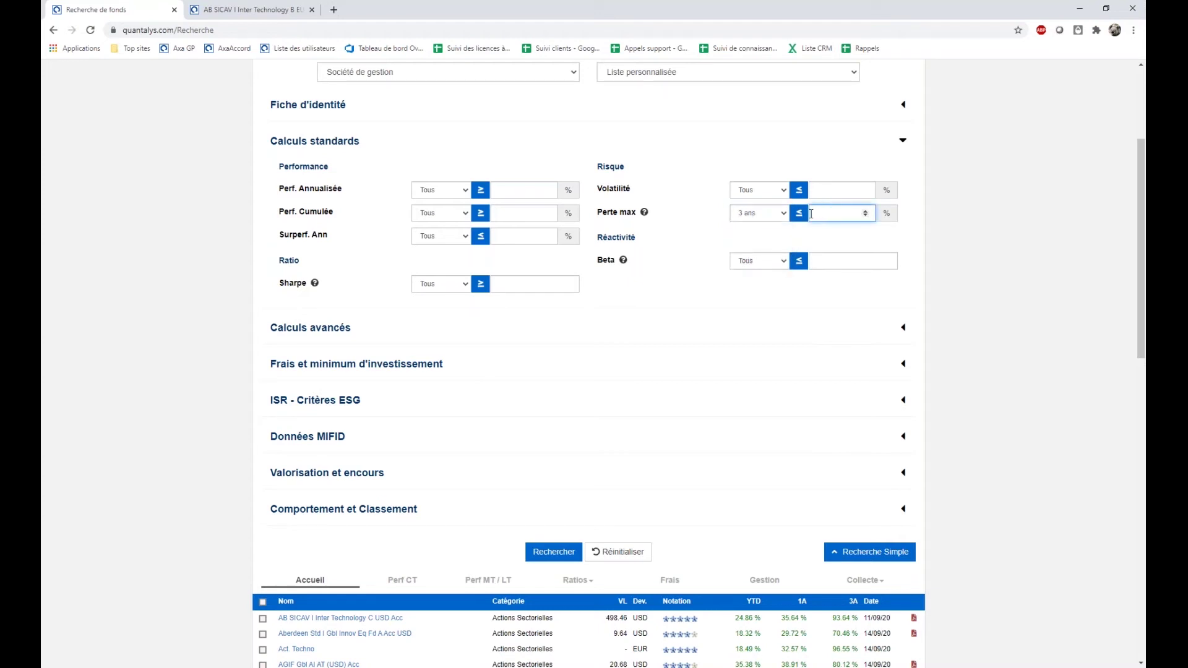
{"action": "type", "text": "30"}
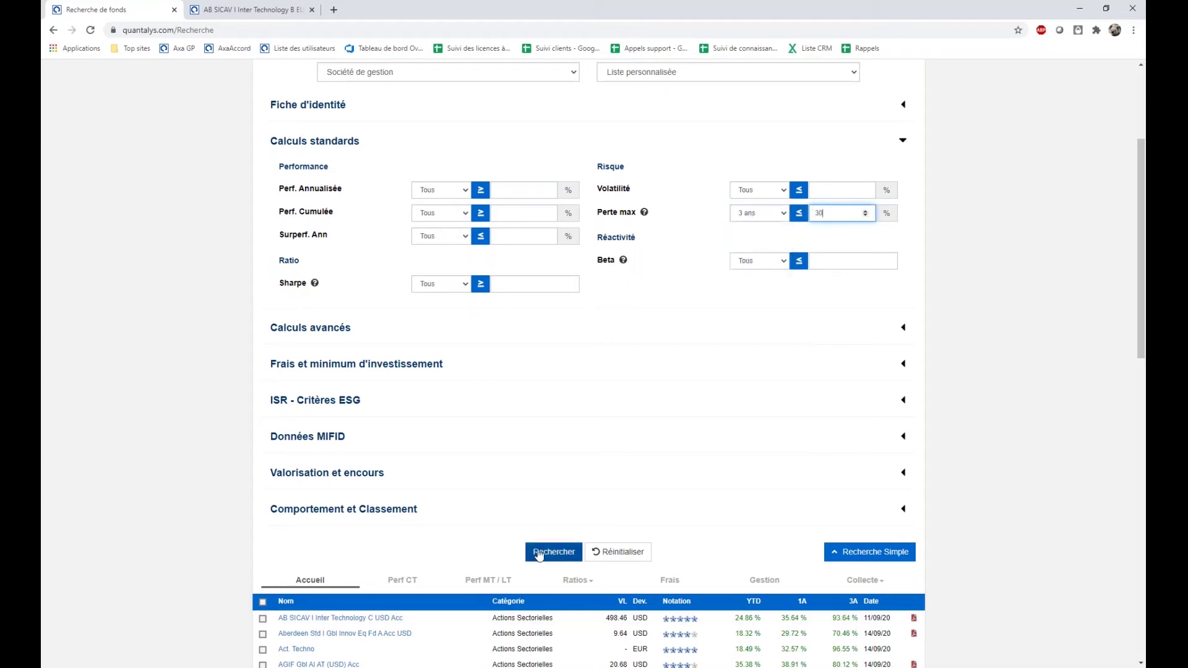
{"action": "left_click", "coordinate": [540, 551]}
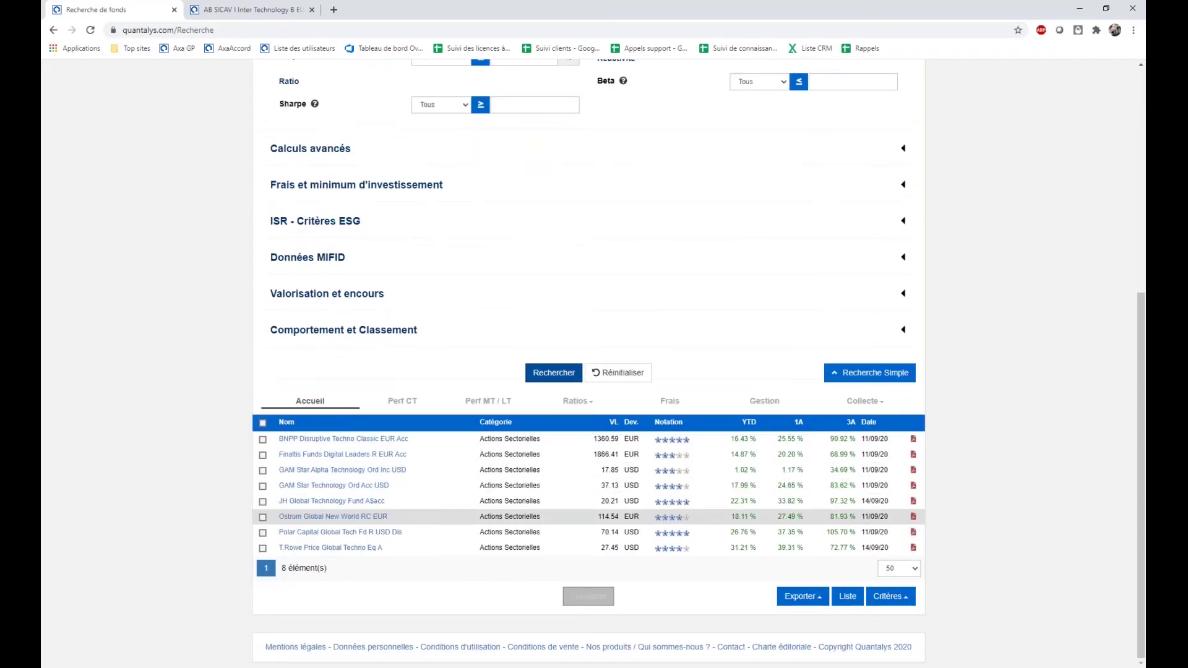
{"action": "scroll", "coordinate": [818, 208], "scroll_direction": "up", "scroll_amount": 3}
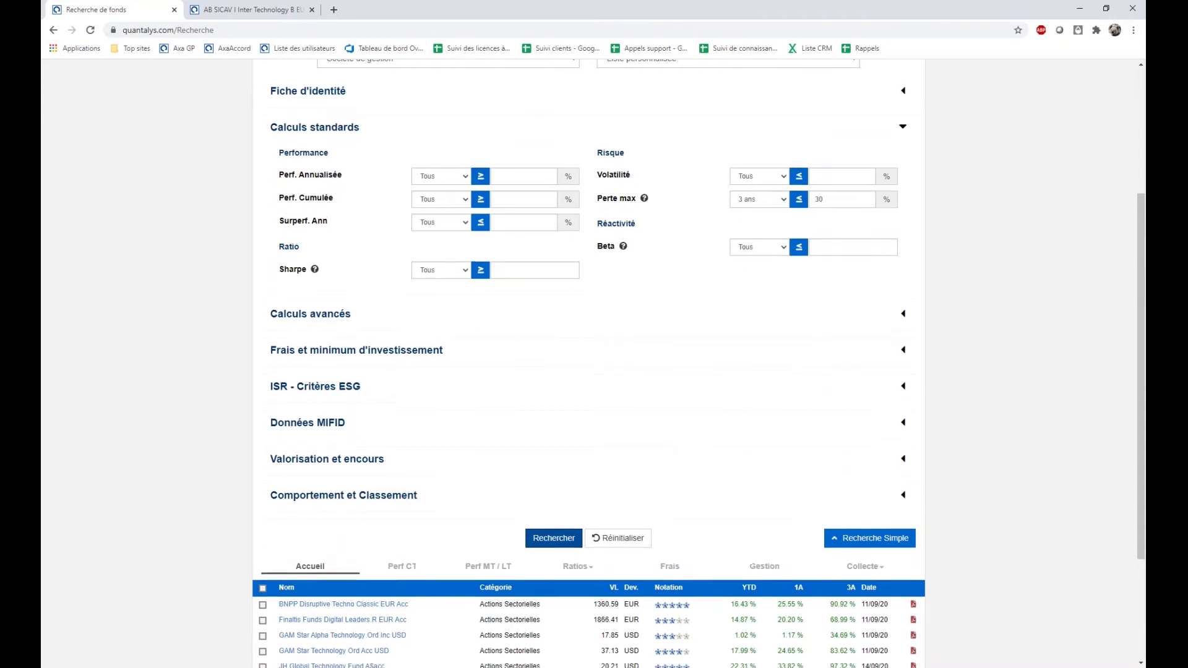
{"action": "scroll", "coordinate": [672, 443], "scroll_direction": "down", "scroll_amount": 3}
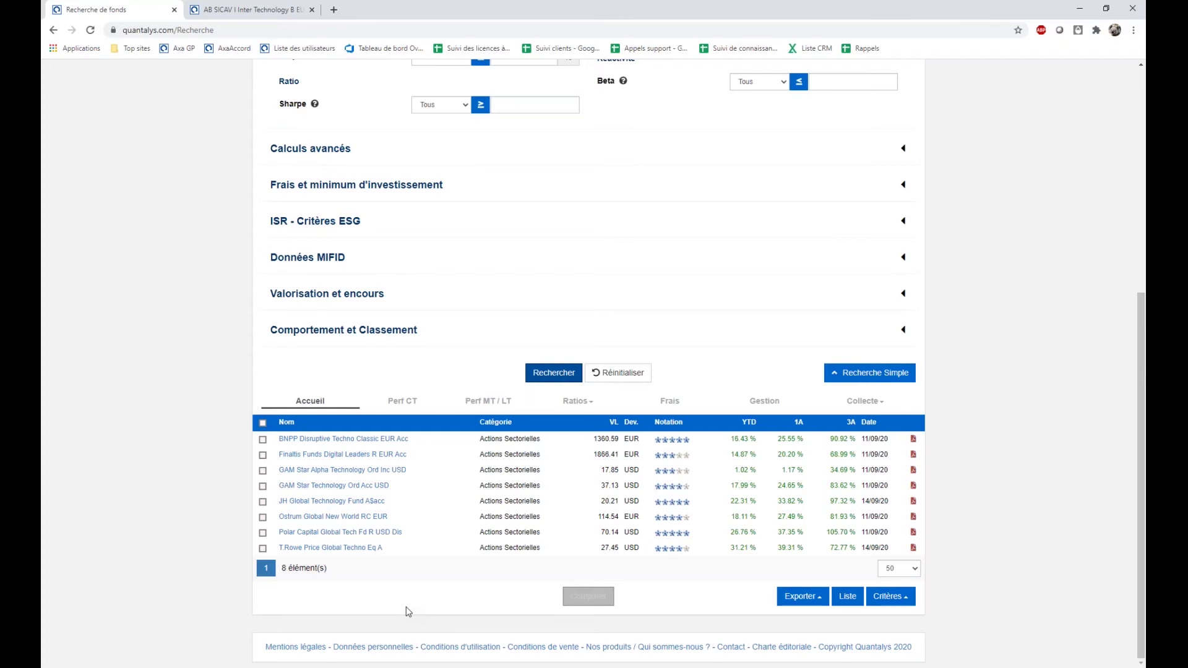
- Open the BNPP Disruptive Techno Classic EUR Acc fund in a new browser tab and switch to it
{"action": "right_click", "coordinate": [314, 439]}
{"action": "left_click", "coordinate": [353, 449]}
{"action": "key", "text": "ctrl+3"}
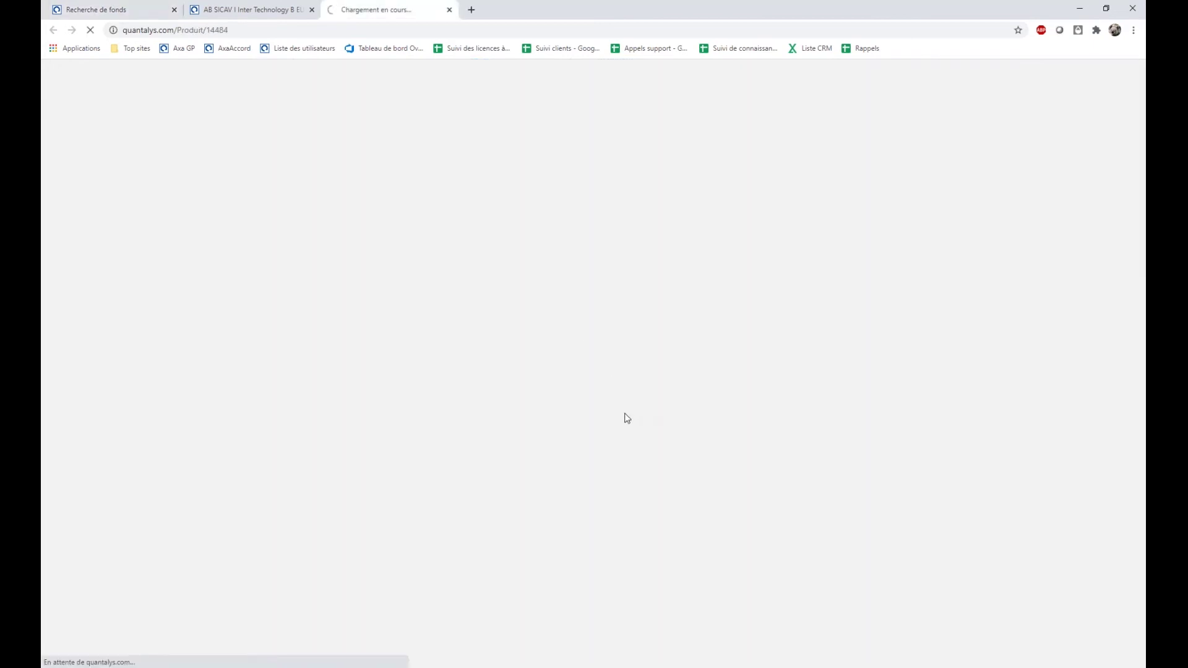
- Examine the BNPP Disruptive Techno Classic EUR Acc page, focusing on Perte max, Volatilité and the other three-year risk indicators and ratios
{"action": "scroll", "coordinate": [552, 480], "scroll_direction": "down", "scroll_amount": 5}
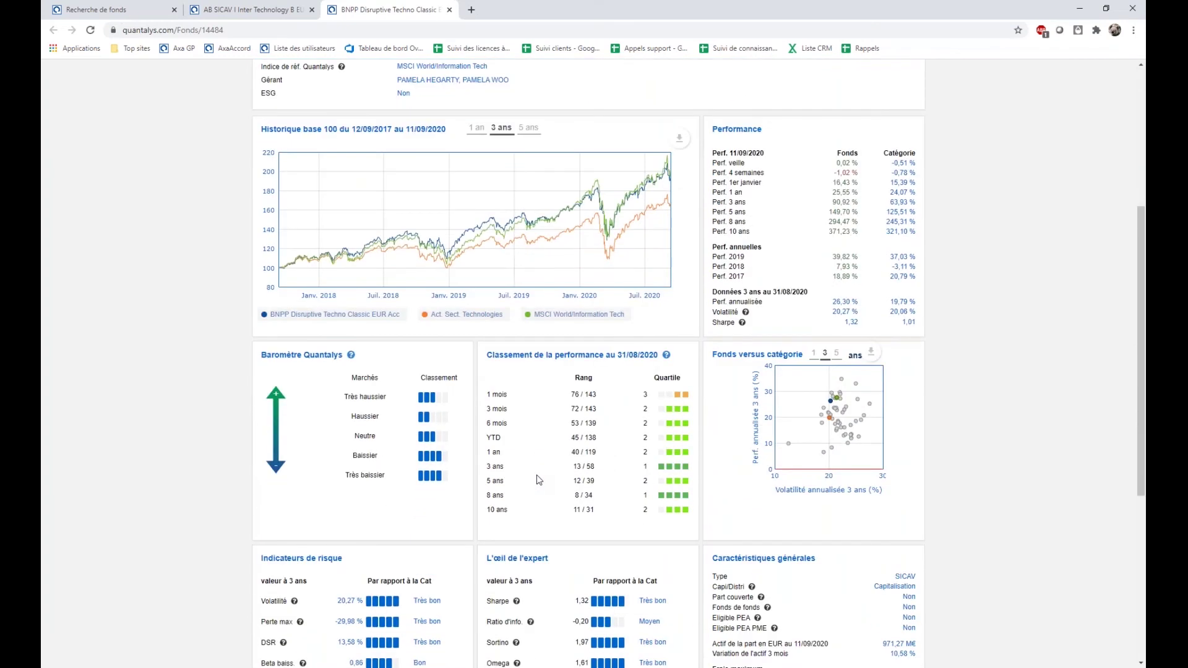
{"action": "scroll", "coordinate": [539, 478], "scroll_direction": "down", "scroll_amount": 2}
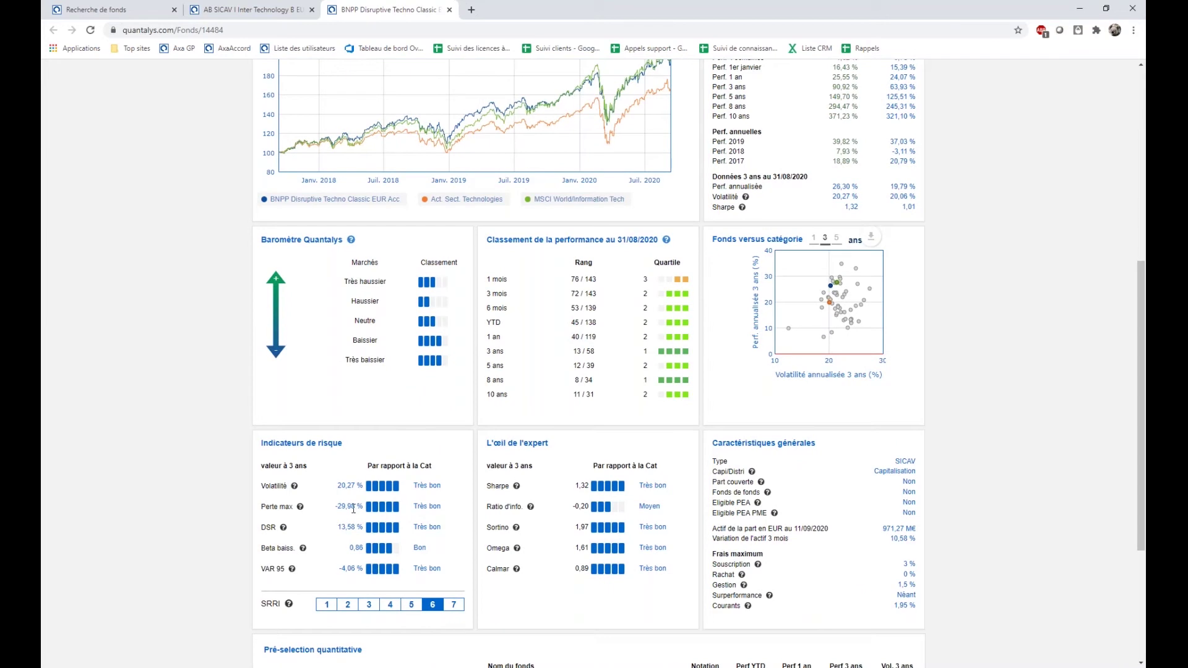
{"action": "left_click_drag", "start_coordinate": [334, 508], "coordinate": [364, 507]}
{"action": "left_click", "coordinate": [431, 543]}
{"action": "left_click_drag", "start_coordinate": [332, 504], "coordinate": [357, 516]}
{"action": "left_click_drag", "start_coordinate": [336, 487], "coordinate": [357, 490]}
{"action": "left_click_drag", "start_coordinate": [371, 583], "coordinate": [373, 575]}
{"action": "left_click", "coordinate": [374, 576]}
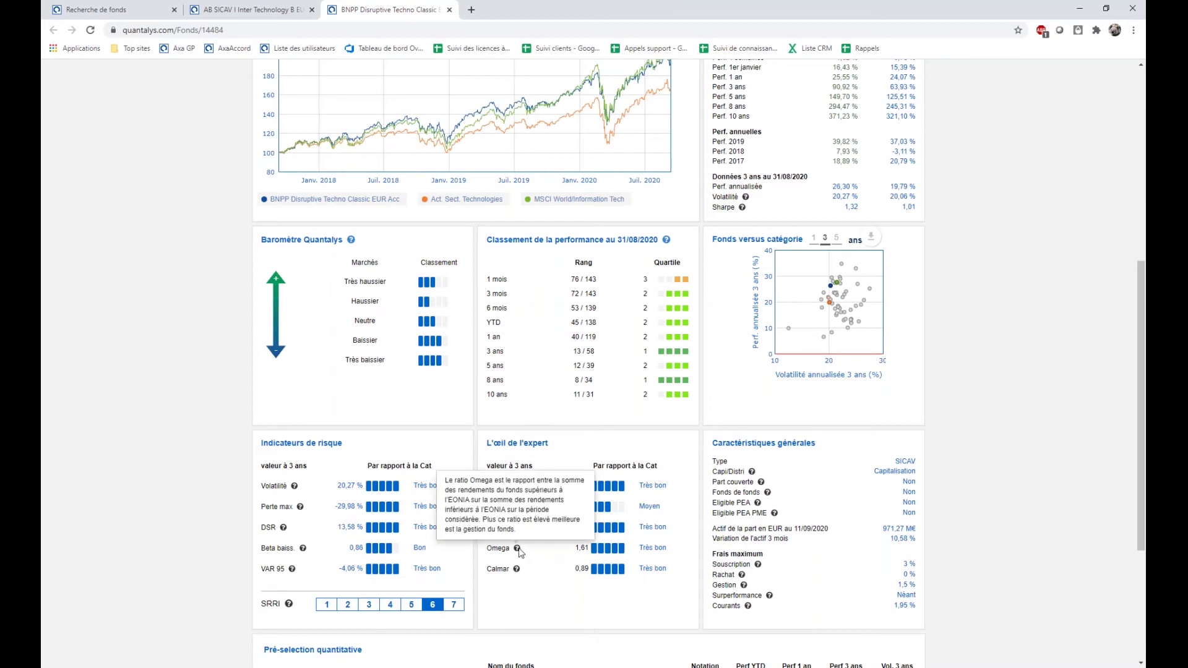
{"action": "scroll", "coordinate": [523, 551], "scroll_direction": "up", "scroll_amount": 1}
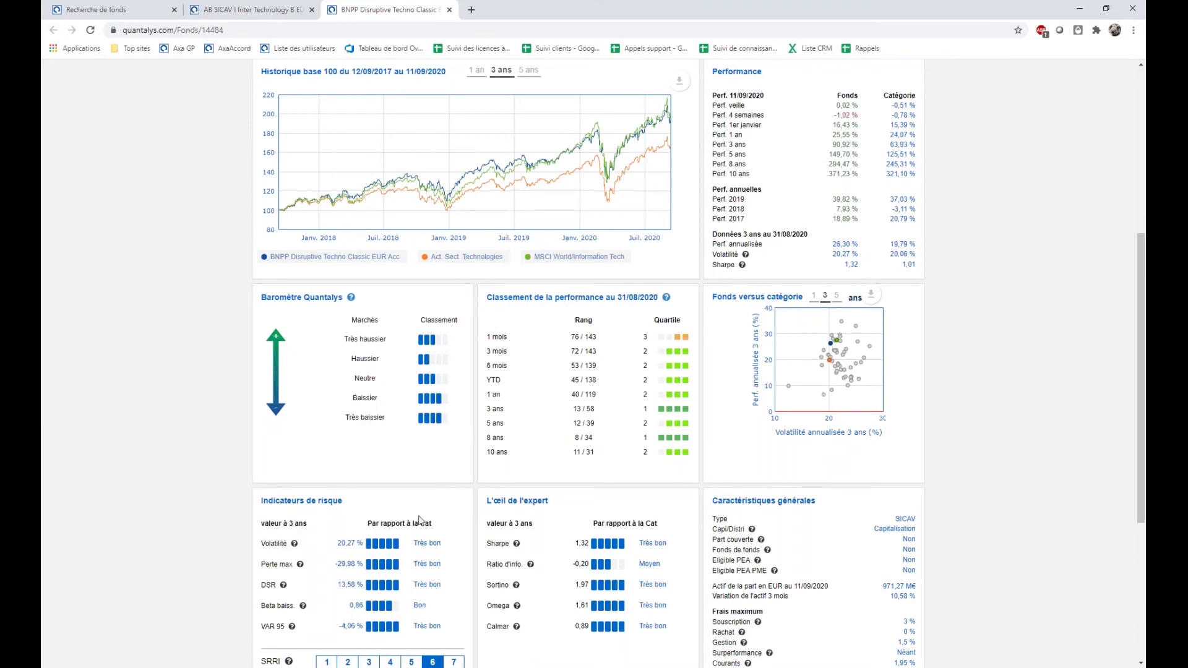
- Return to the fund search, clear the Perte max limit and its period in Calculs standards, and rerun the search
{"action": "left_click", "coordinate": [151, 10]}
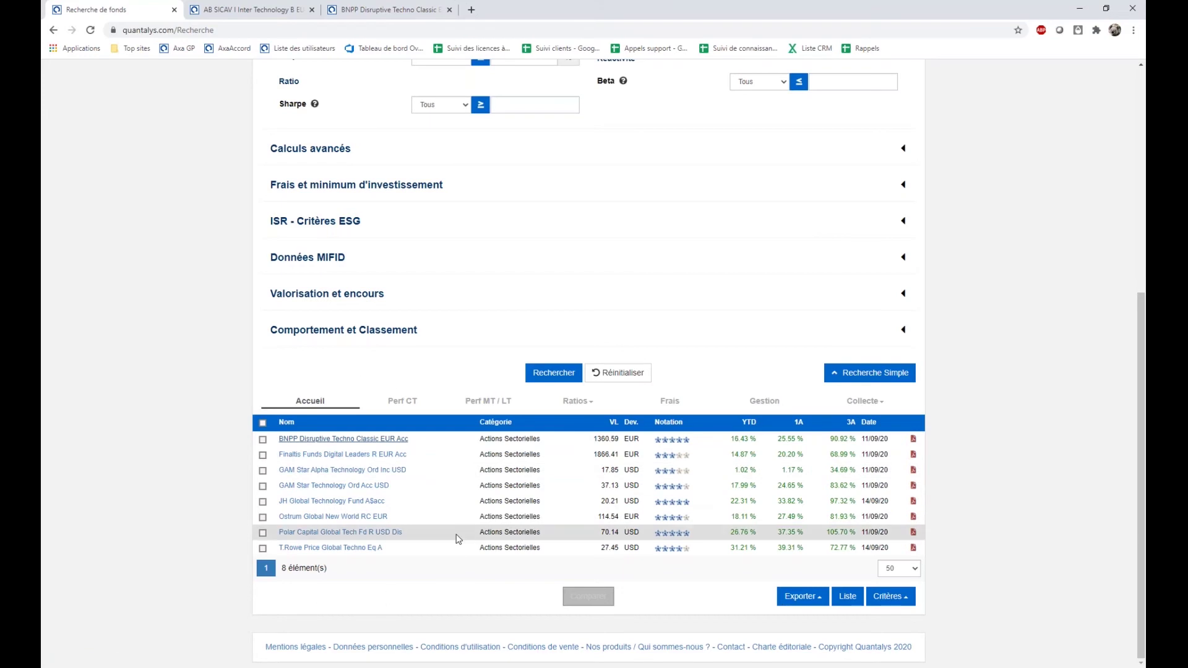
{"action": "scroll", "coordinate": [455, 537], "scroll_direction": "up", "scroll_amount": 2}
{"action": "scroll", "coordinate": [804, 229], "scroll_direction": "up", "scroll_amount": 1}
{"action": "double_click", "coordinate": [820, 206]}
{"action": "key", "text": "BackSpace"}
{"action": "left_click", "coordinate": [783, 210]}
{"action": "left_click", "coordinate": [755, 220]}
{"action": "left_click", "coordinate": [556, 545]}
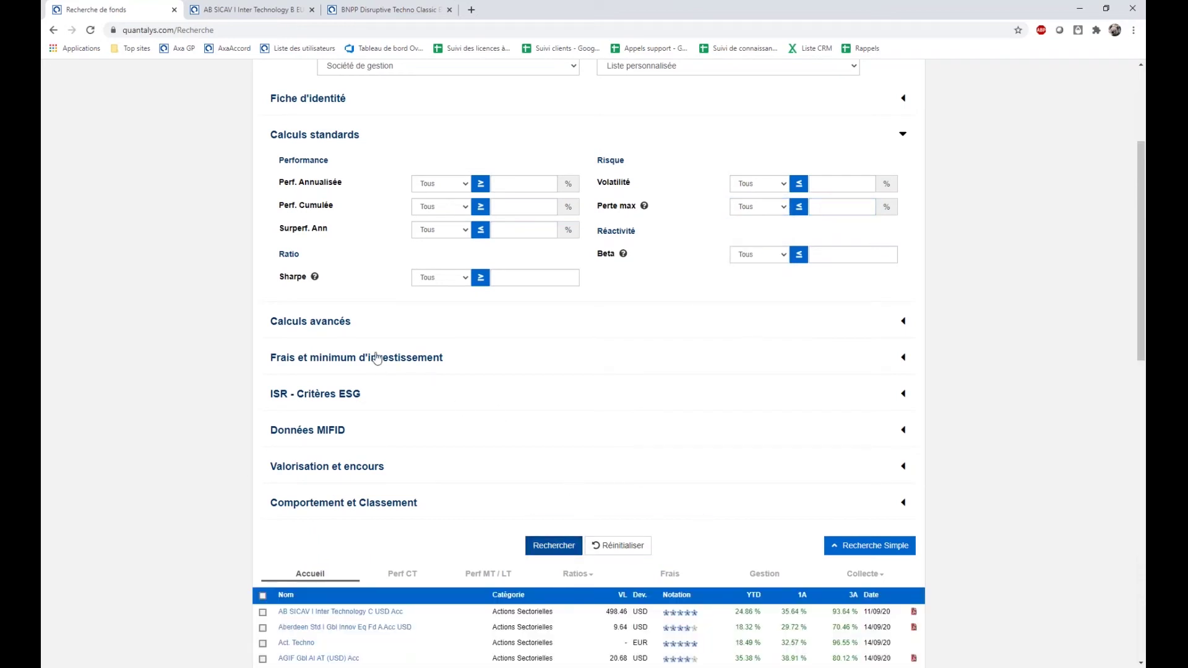
- Review the criteria available under Calculs avancés and Frais et minimum d'investissement
{"action": "left_click", "coordinate": [341, 323]}
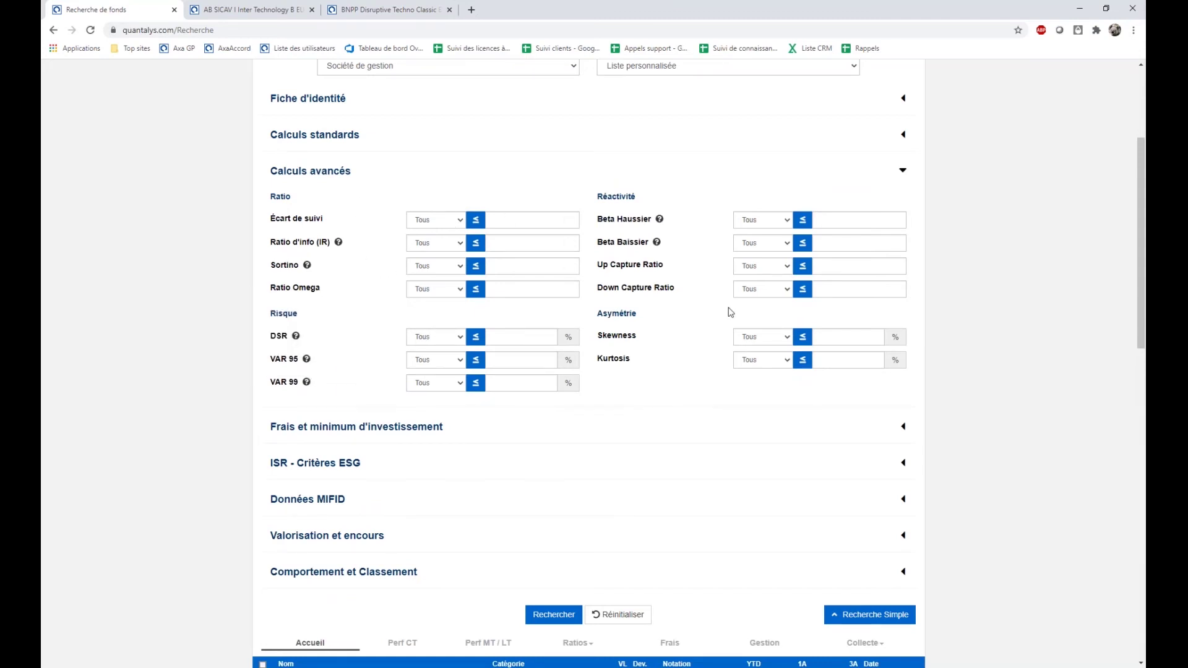
{"action": "scroll", "coordinate": [417, 407], "scroll_direction": "down", "scroll_amount": 1}
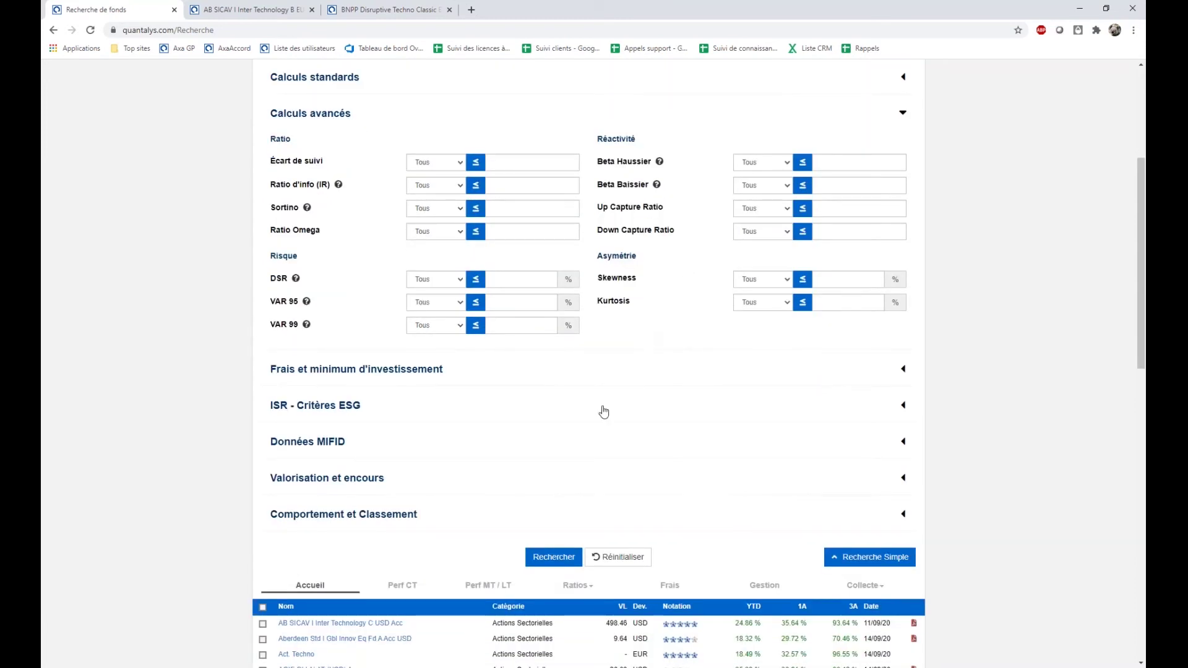
{"action": "left_click", "coordinate": [372, 383]}
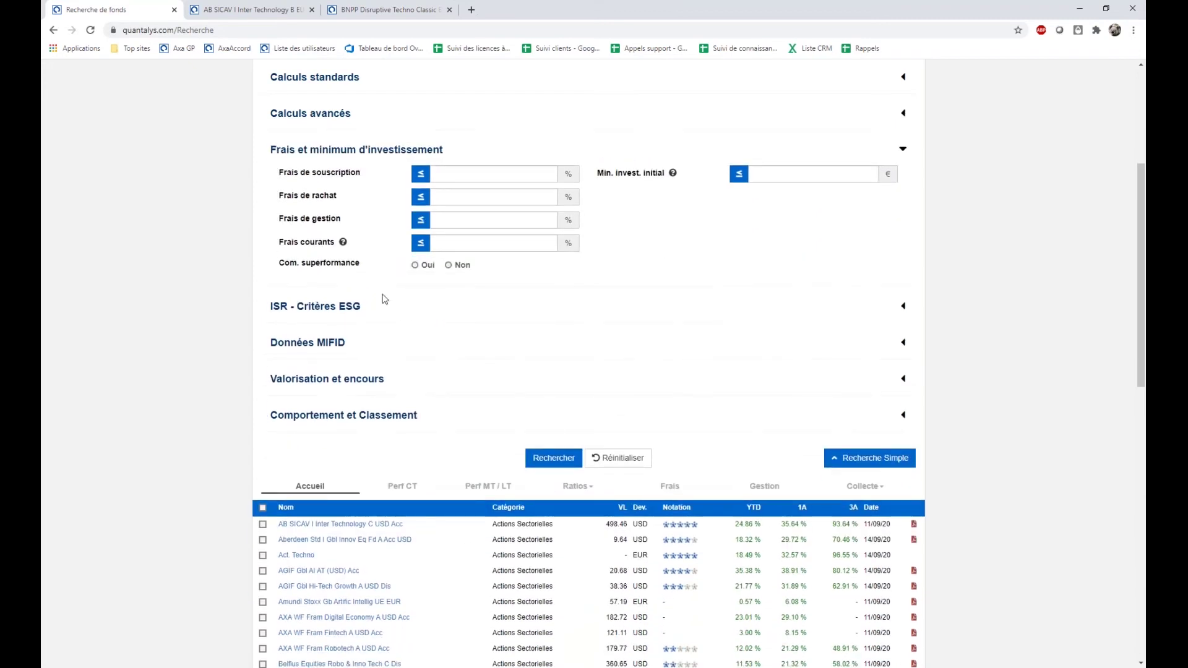
- In ISR - Critères ESG, restrict the search to Uniquement ISR, run it and look through the resulting funds
{"action": "left_click", "coordinate": [336, 307]}
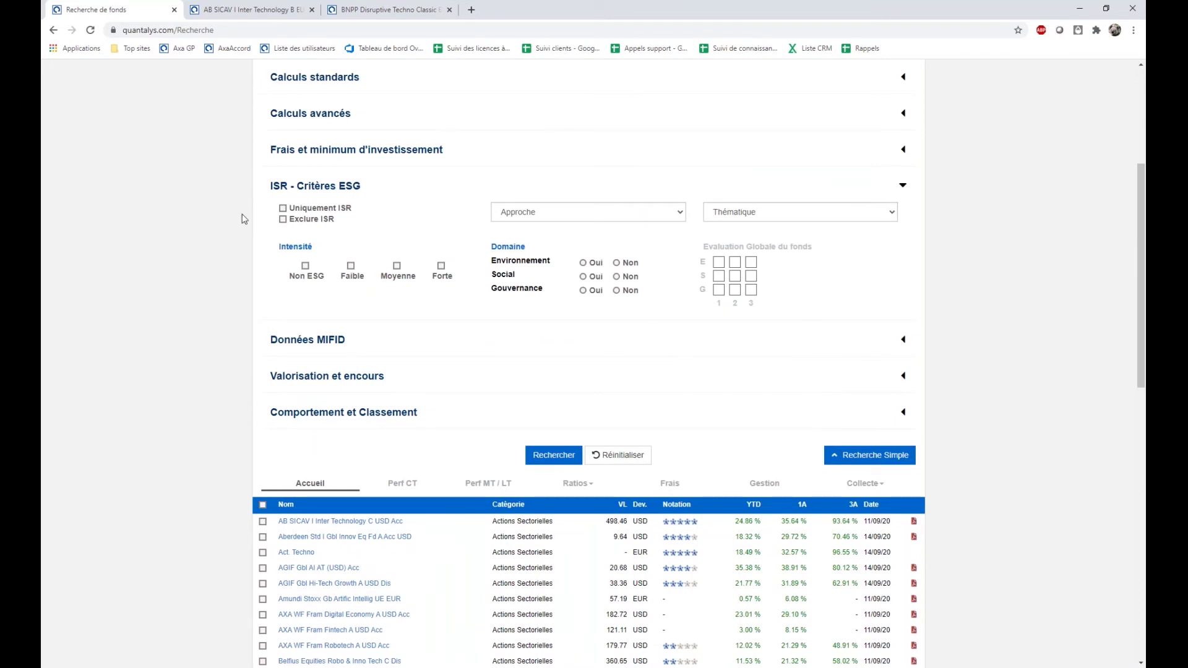
{"action": "left_click", "coordinate": [283, 208]}
{"action": "left_click", "coordinate": [572, 456]}
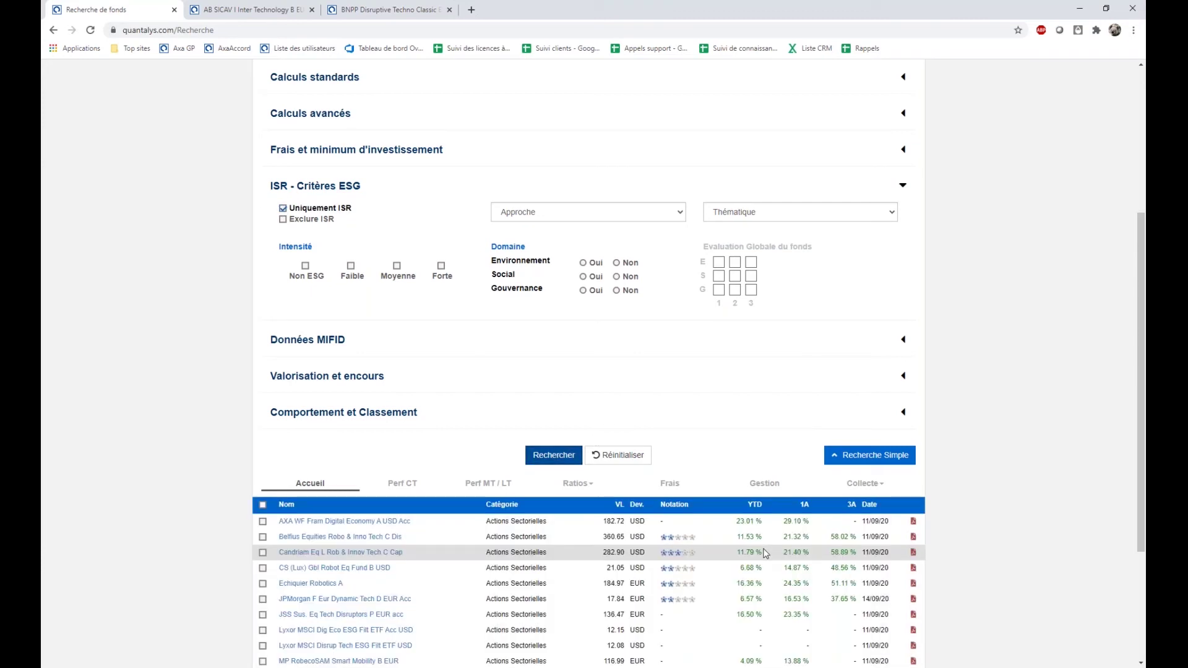
{"action": "scroll", "coordinate": [755, 551], "scroll_direction": "down", "scroll_amount": 3}
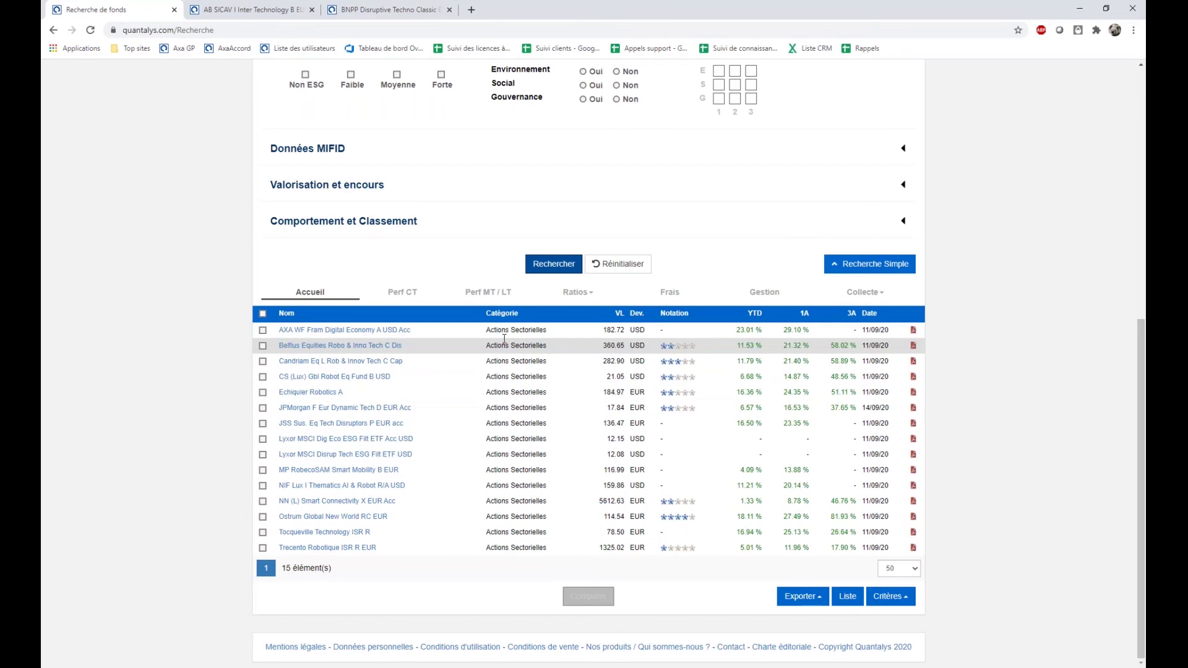
{"action": "scroll", "coordinate": [588, 403], "scroll_direction": "up", "scroll_amount": 3}
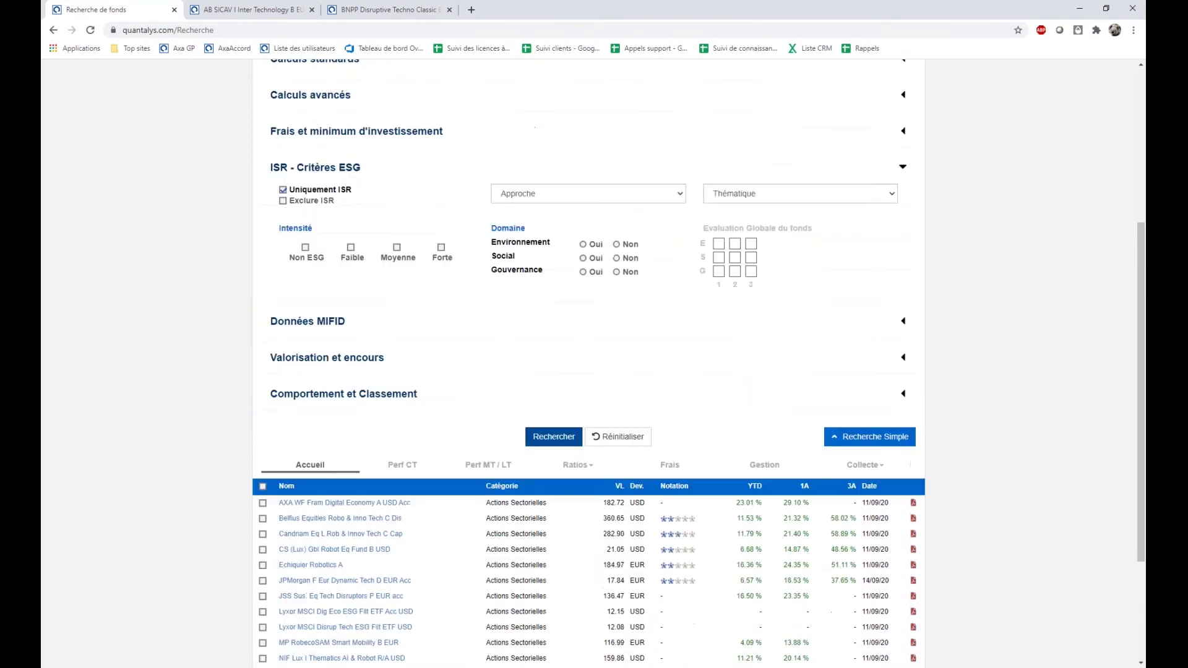
{"action": "scroll", "coordinate": [317, 451], "scroll_direction": "down", "scroll_amount": 2}
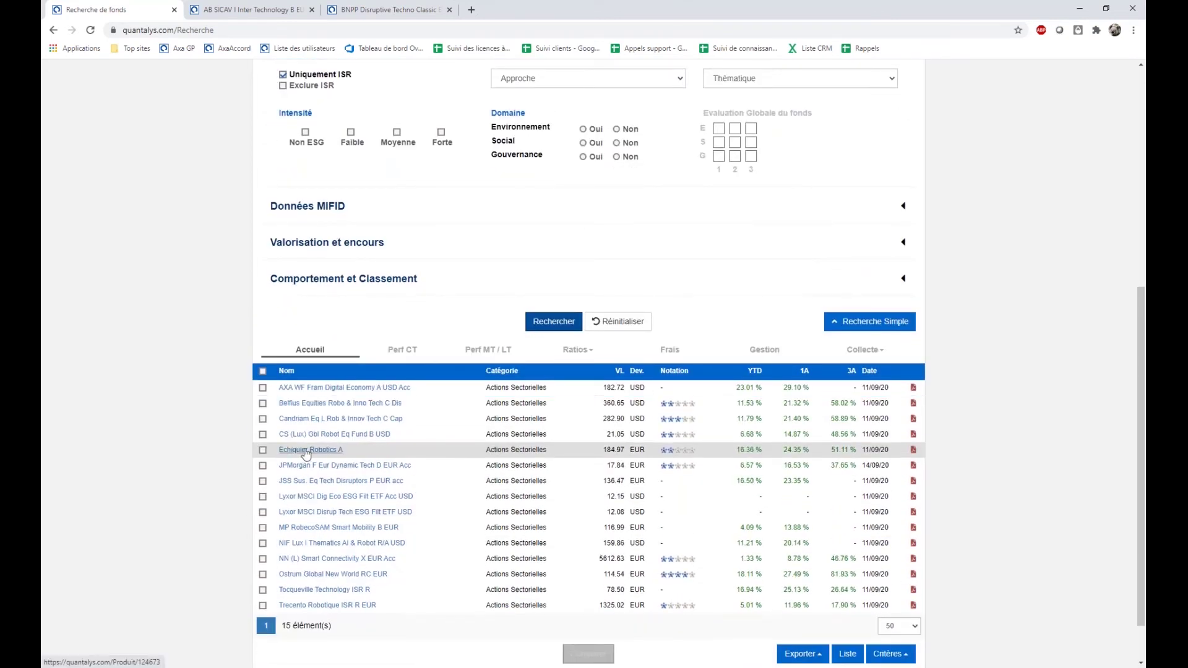
- Open the Ostrum Global New World RC EUR fund in a new browser tab and switch to it
{"action": "right_click", "coordinate": [297, 570]}
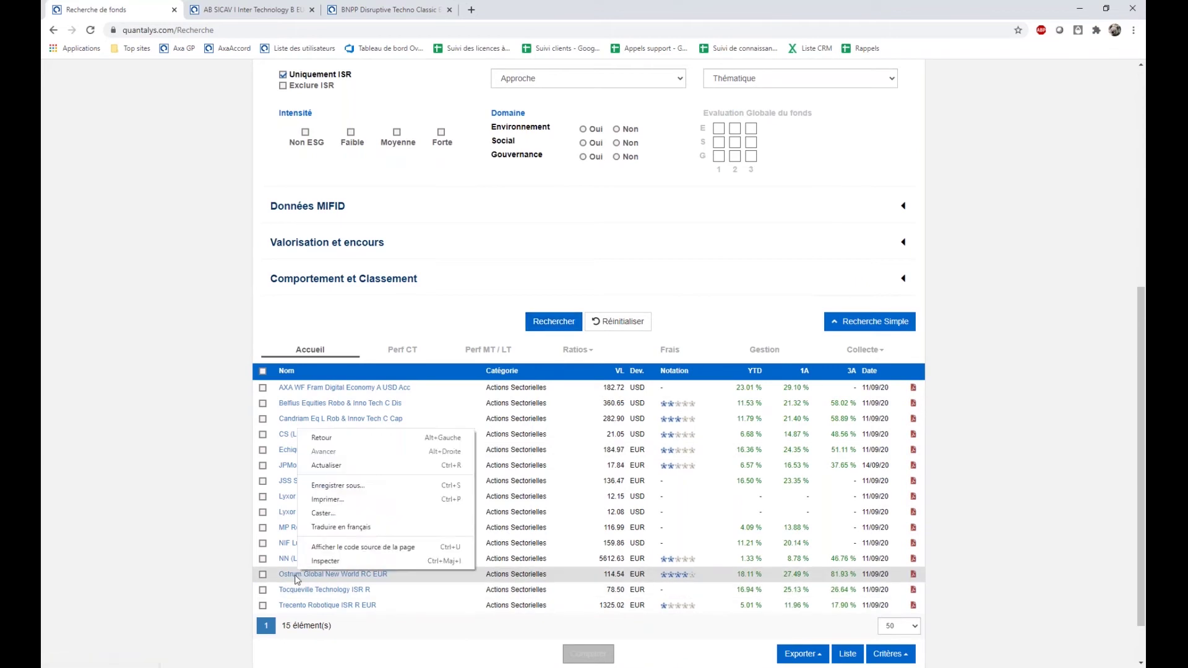
{"action": "right_click", "coordinate": [295, 575]}
{"action": "left_click", "coordinate": [374, 486]}
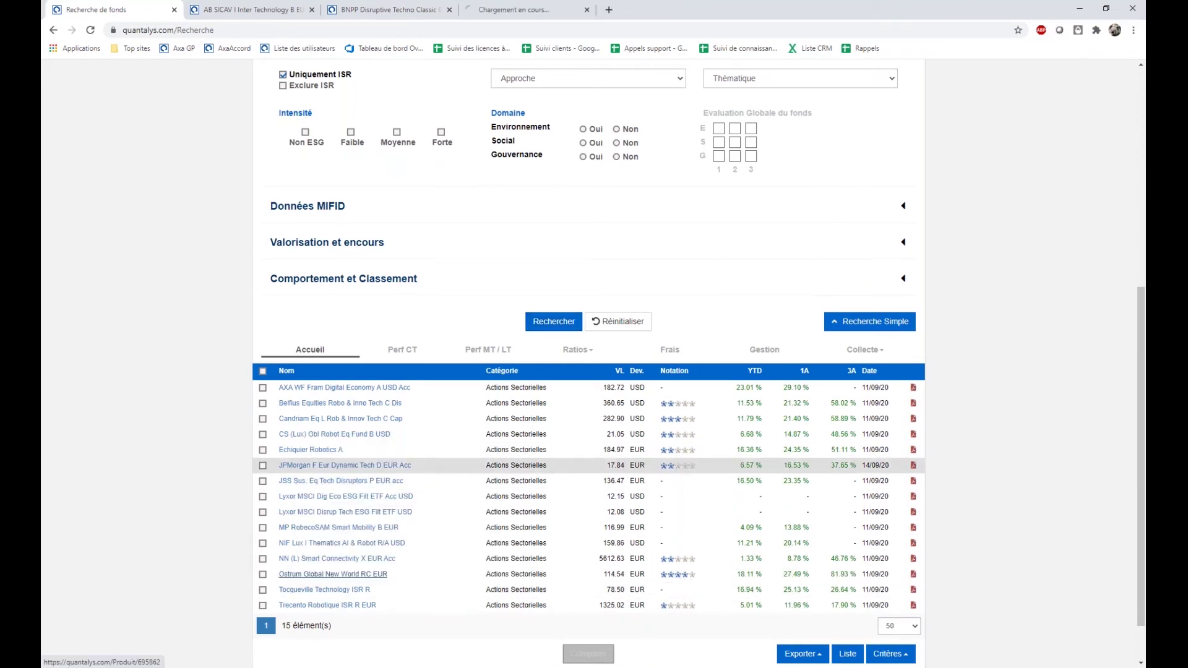
{"action": "left_click", "coordinate": [562, 7]}
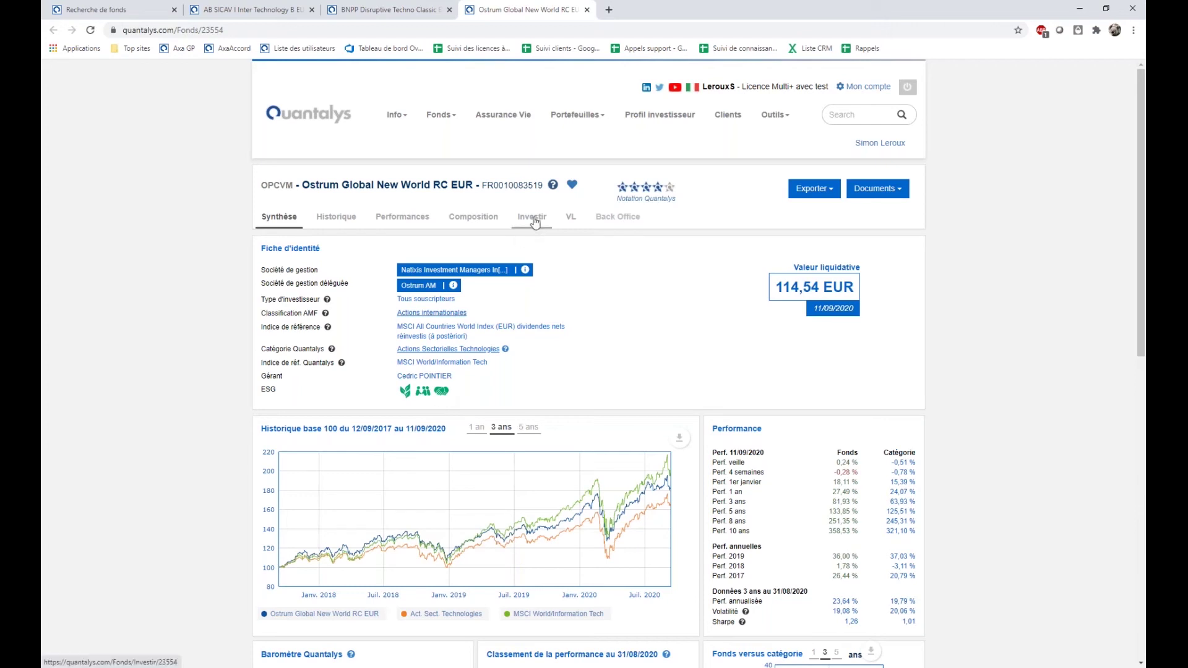
- Return to the fund search and look over the ISR-only results and the criteria sections
{"action": "left_click", "coordinate": [96, 10]}
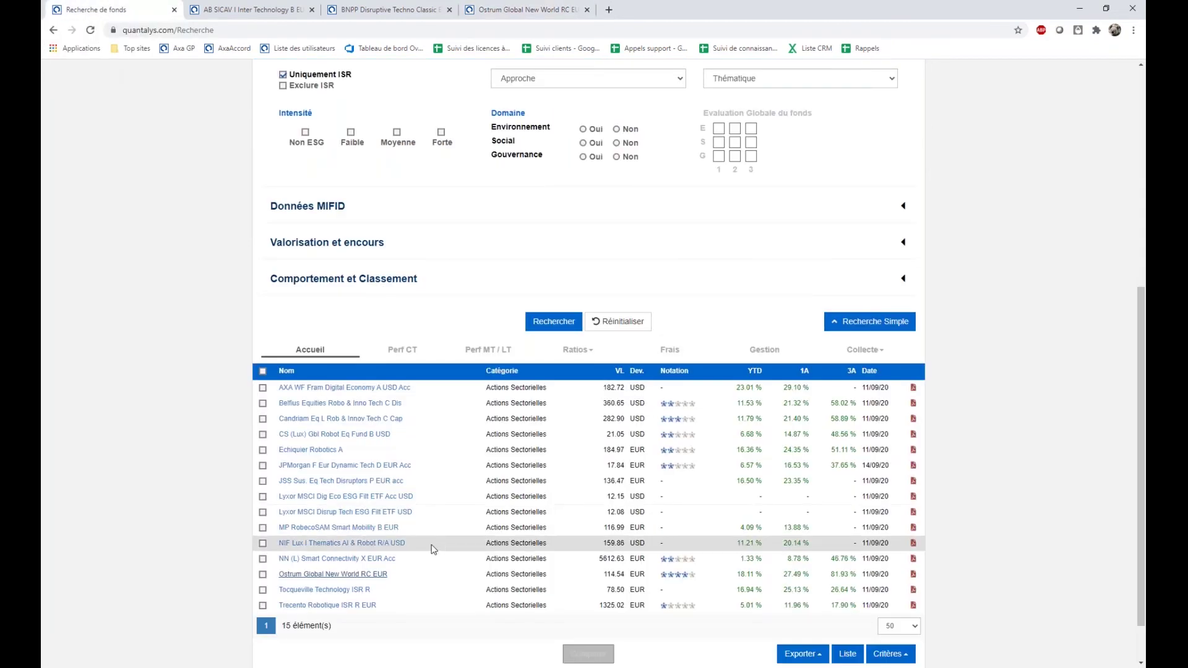
{"action": "scroll", "coordinate": [439, 554], "scroll_direction": "down", "scroll_amount": 1}
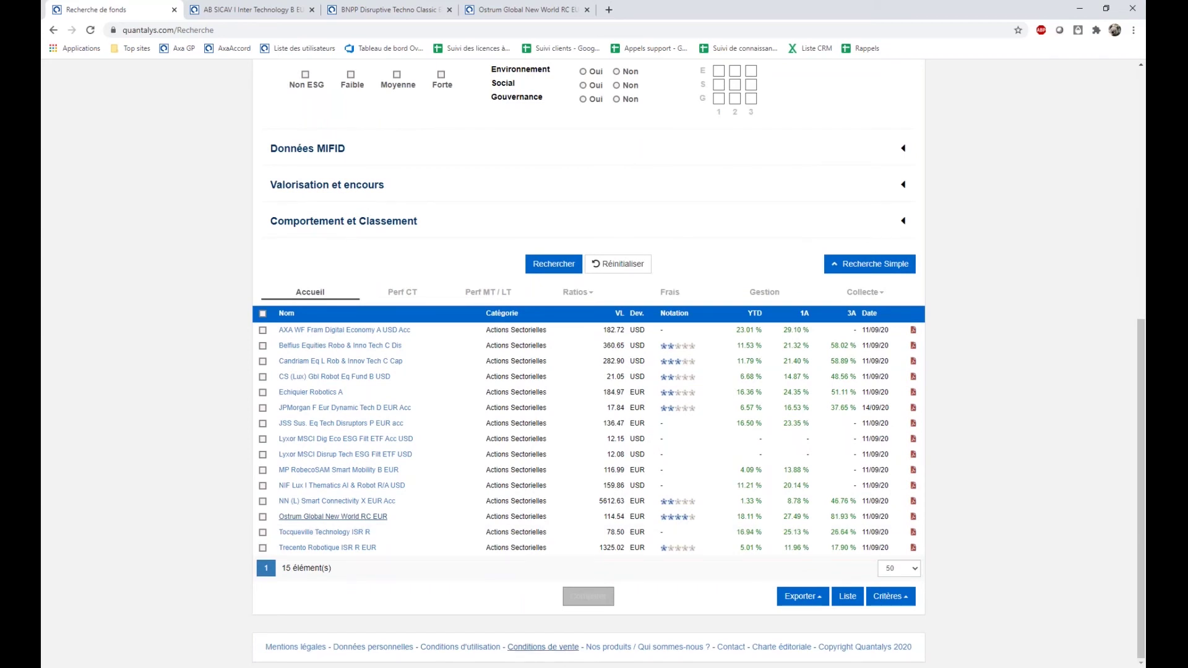
{"action": "scroll", "coordinate": [562, 344], "scroll_direction": "up", "scroll_amount": 3}
{"action": "scroll", "coordinate": [421, 299], "scroll_direction": "down", "scroll_amount": 3}
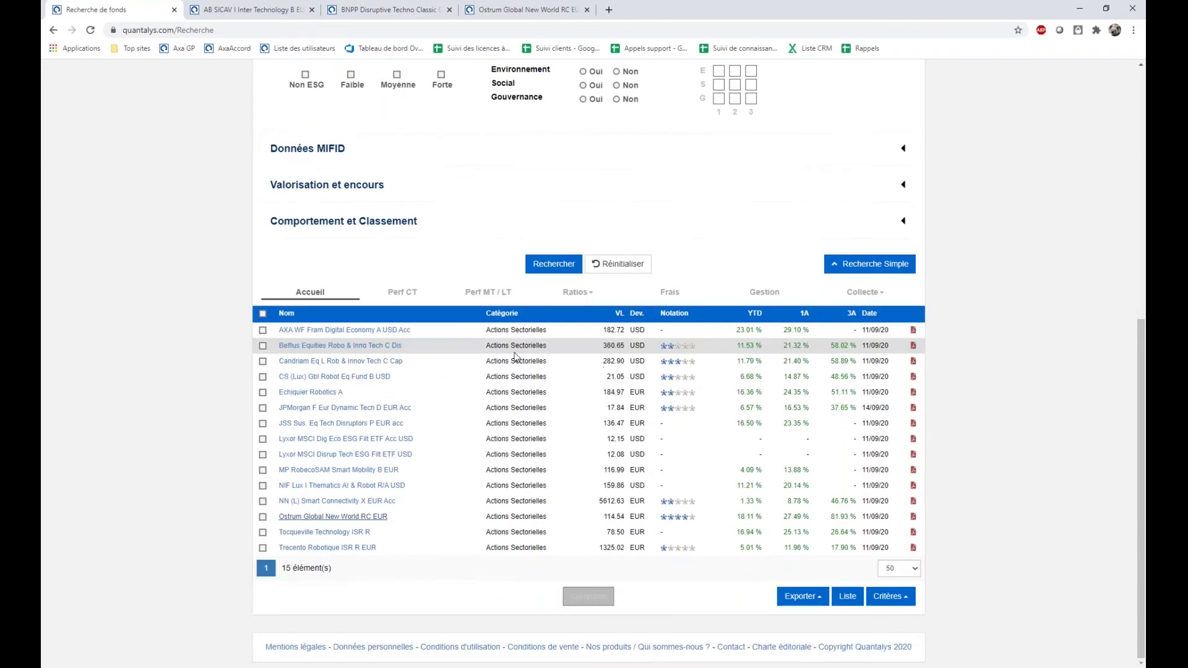
{"action": "scroll", "coordinate": [422, 299], "scroll_direction": "up", "scroll_amount": 4}
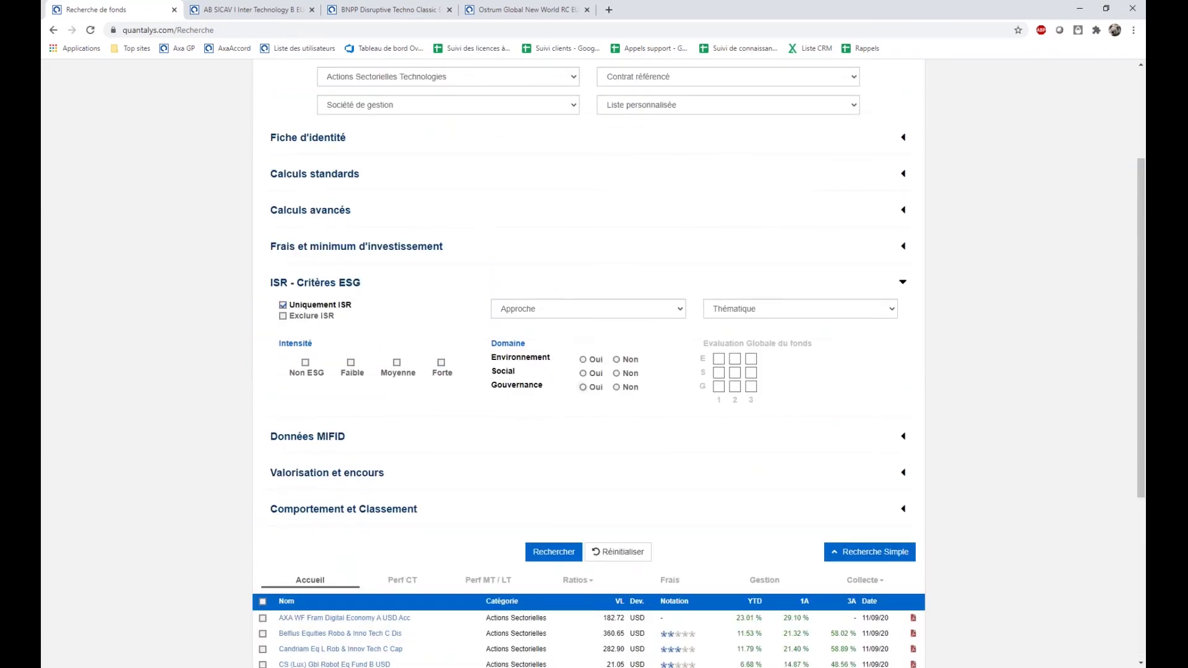
{"action": "scroll", "coordinate": [607, 290], "scroll_direction": "up", "scroll_amount": 1}
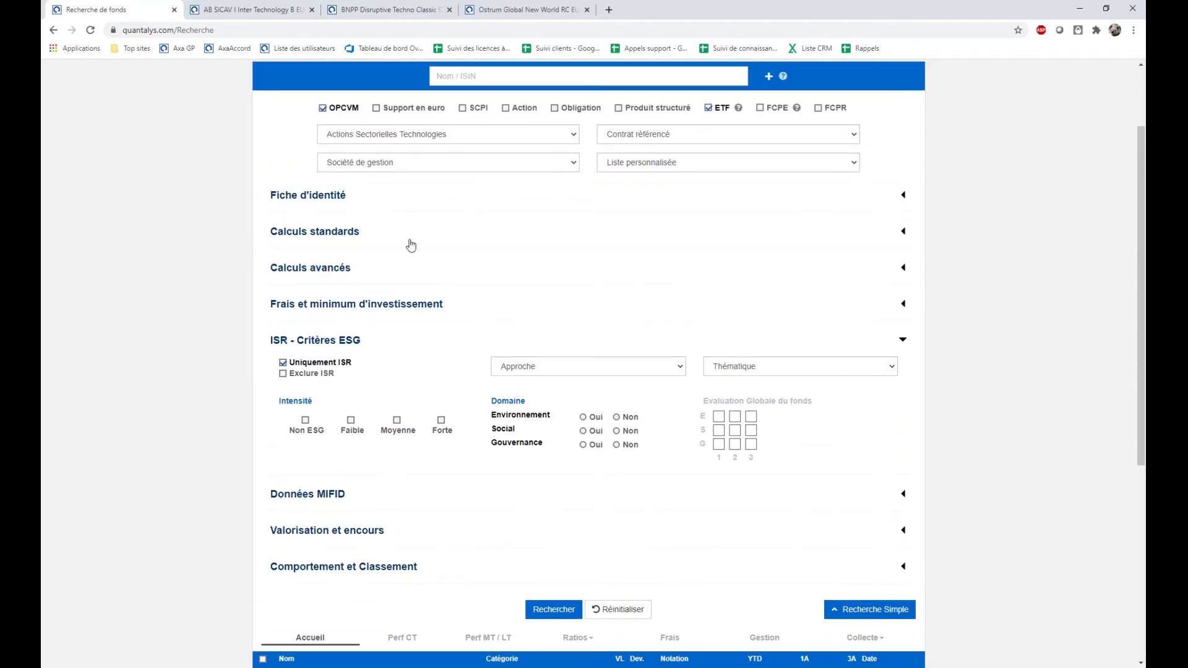
- Clear the Uniquement ISR filter in ISR - Critères ESG and rerun the search
{"action": "left_click", "coordinate": [408, 242]}
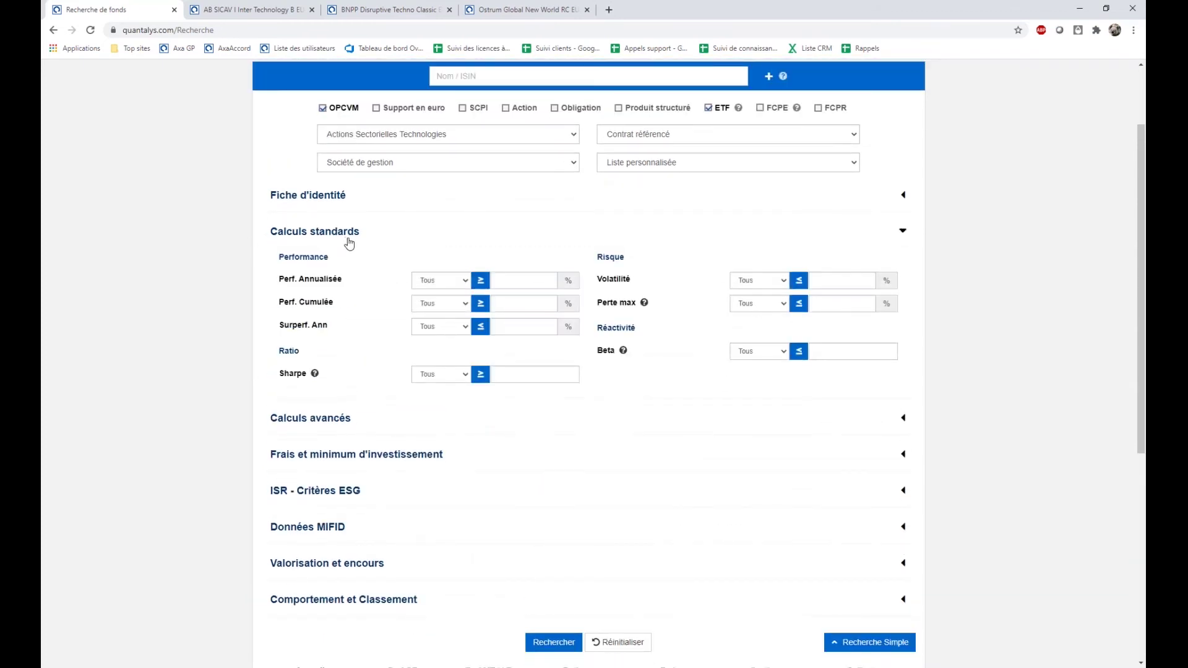
{"action": "left_click", "coordinate": [380, 237]}
{"action": "scroll", "coordinate": [334, 263], "scroll_direction": "down", "scroll_amount": 2}
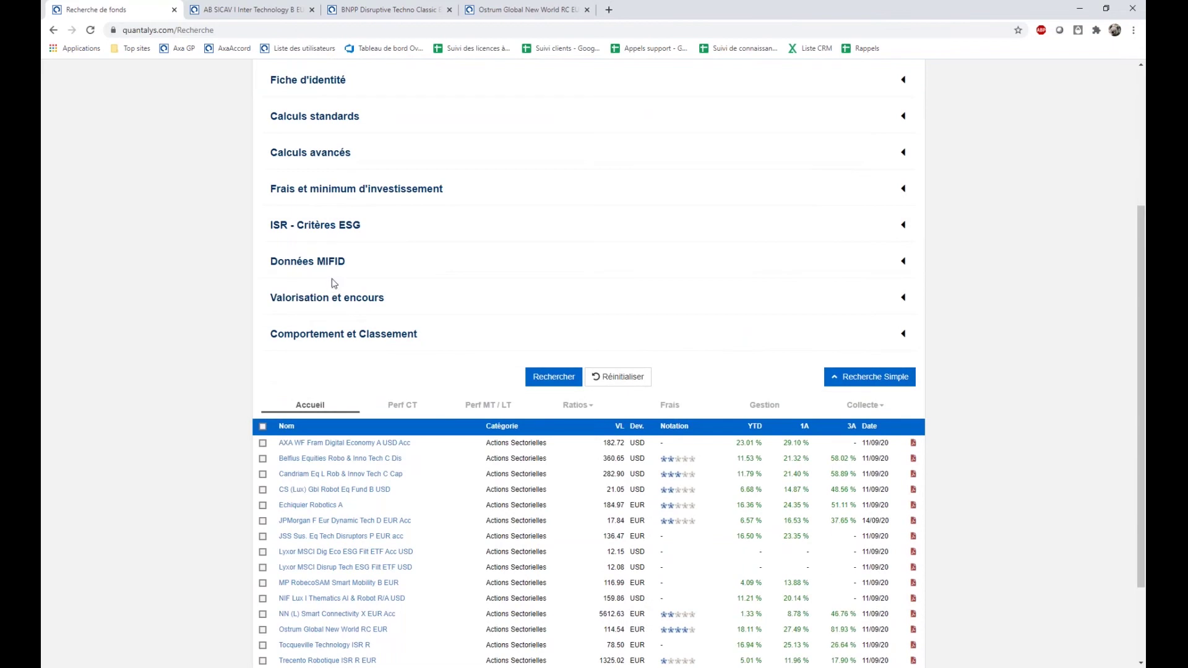
{"action": "left_click", "coordinate": [344, 229]}
{"action": "left_click", "coordinate": [283, 247]}
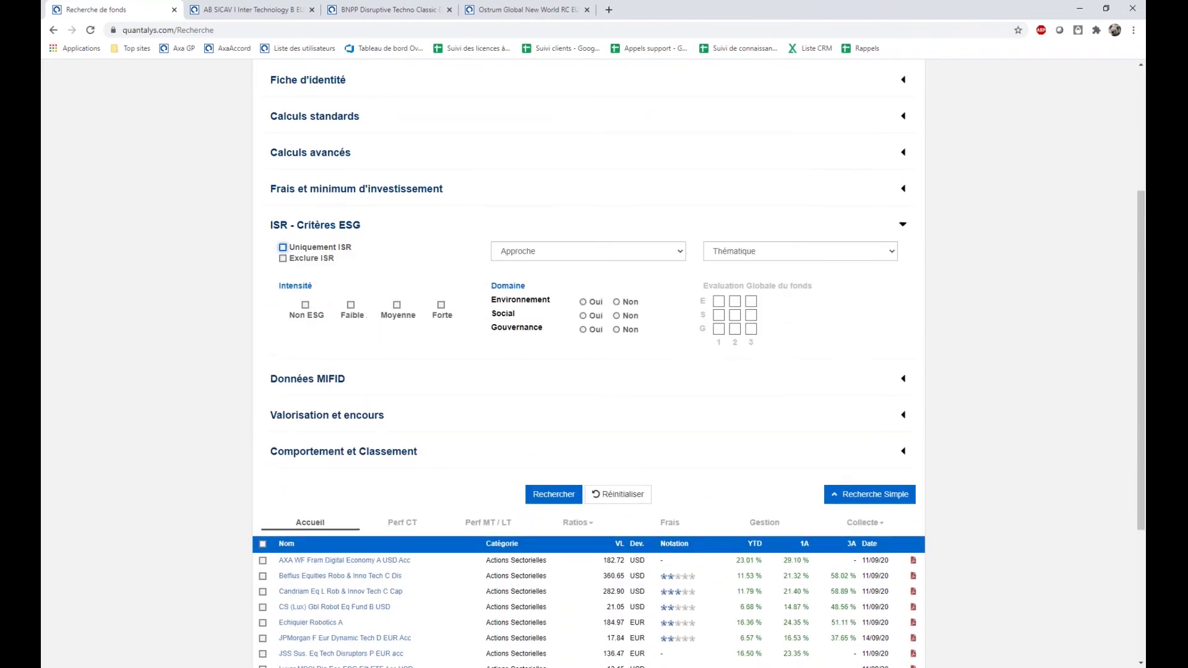
{"action": "left_click", "coordinate": [554, 494]}
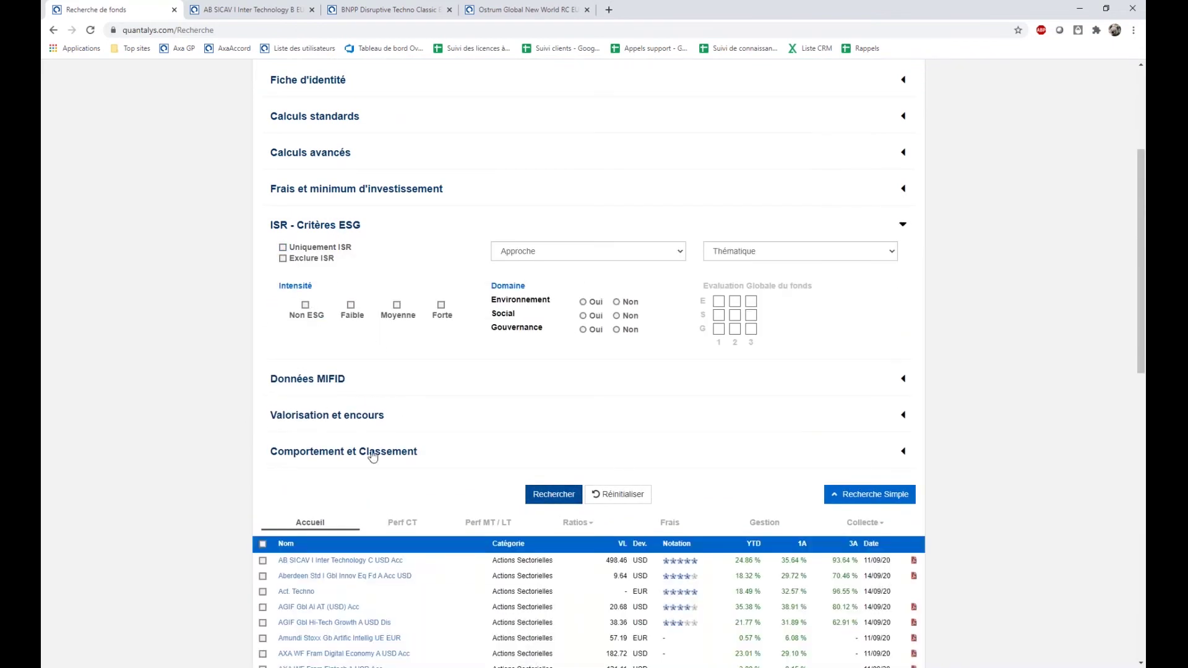
- Review the Données MIFID criteria with the Connaissance du client options, and the Comportement et Classement grid, without selecting any
{"action": "left_click", "coordinate": [363, 397]}
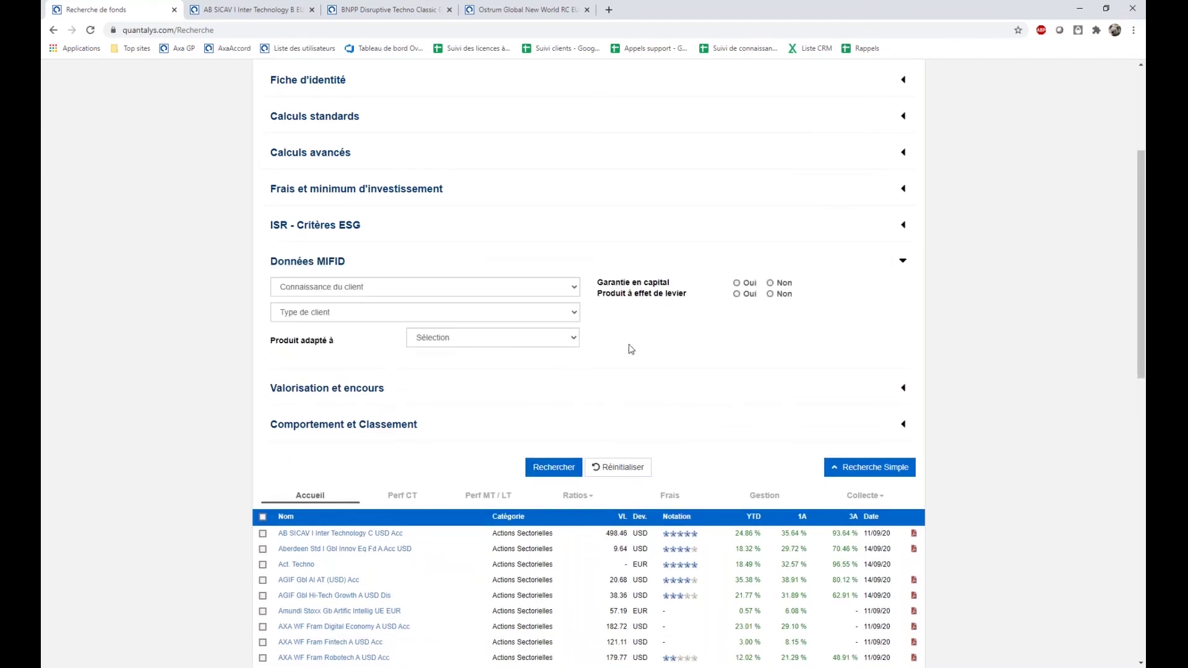
{"action": "left_click", "coordinate": [397, 288]}
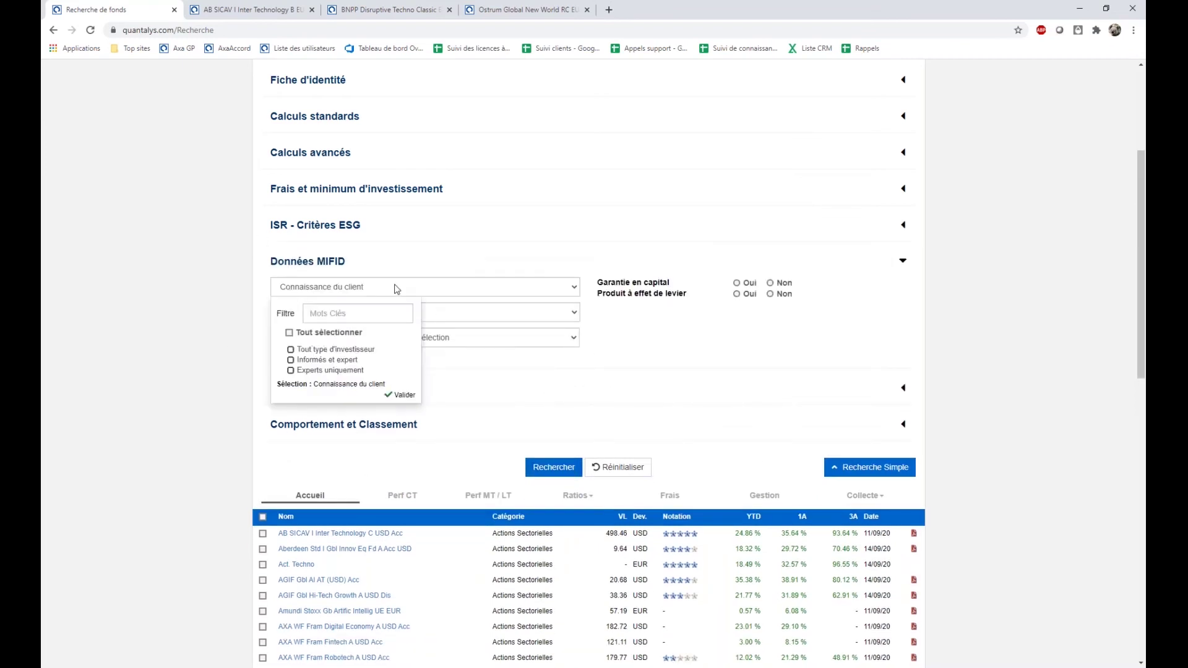
{"action": "left_click", "coordinate": [666, 359]}
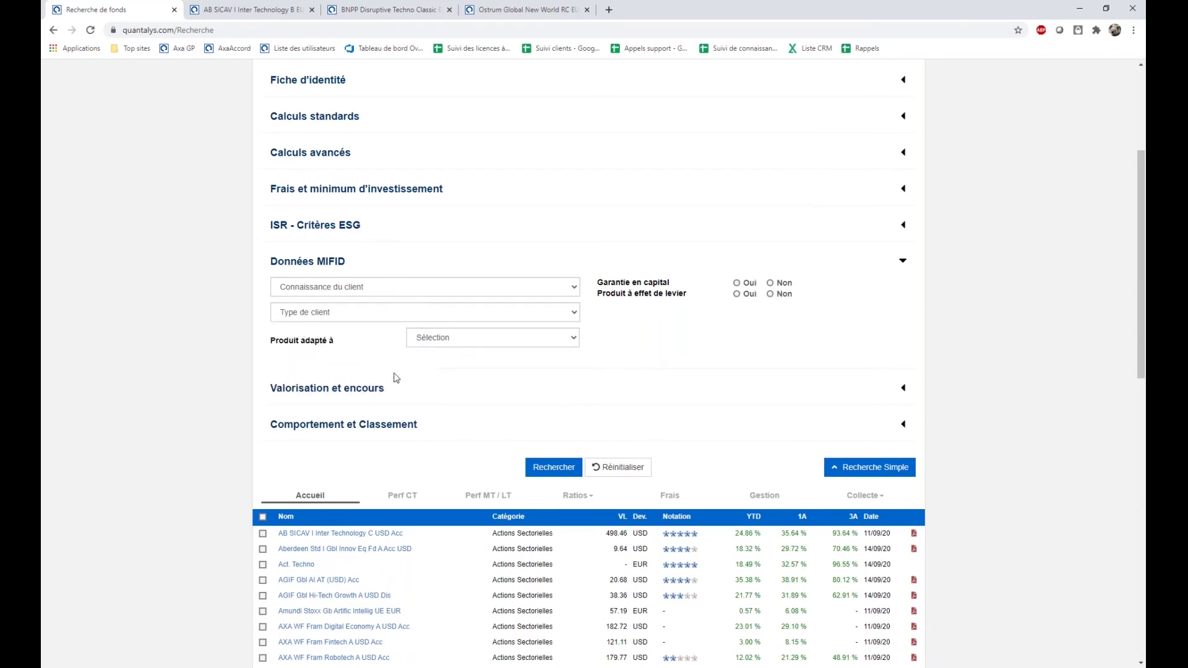
{"action": "scroll", "coordinate": [399, 384], "scroll_direction": "down", "scroll_amount": 2}
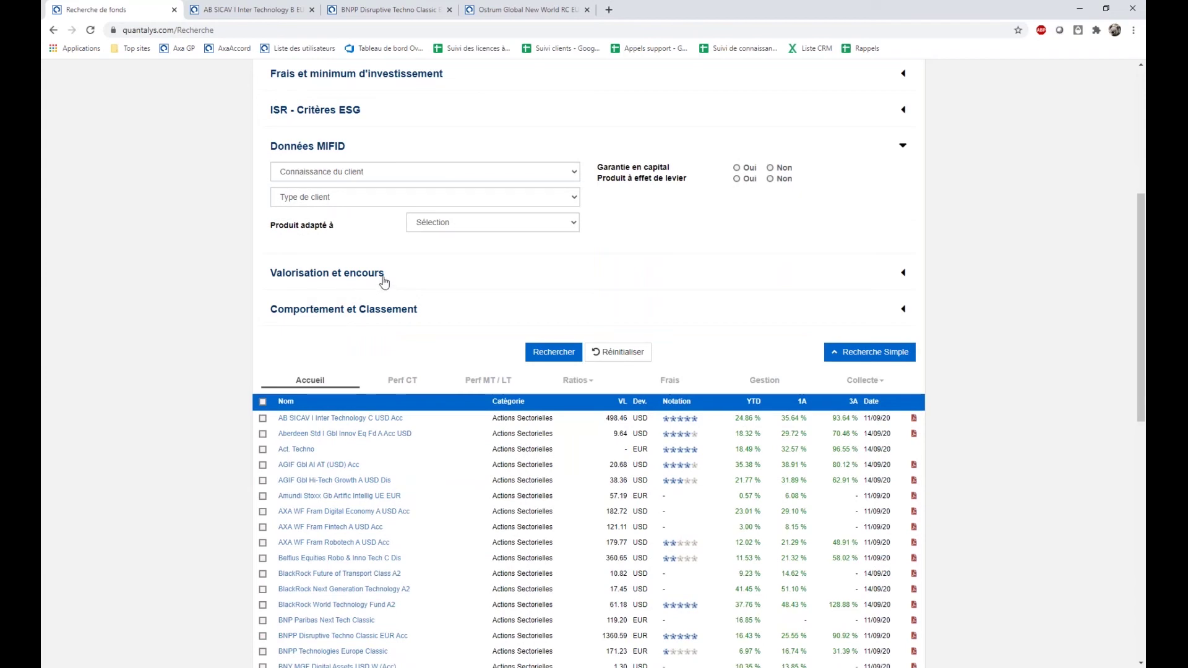
{"action": "left_click", "coordinate": [383, 316]}
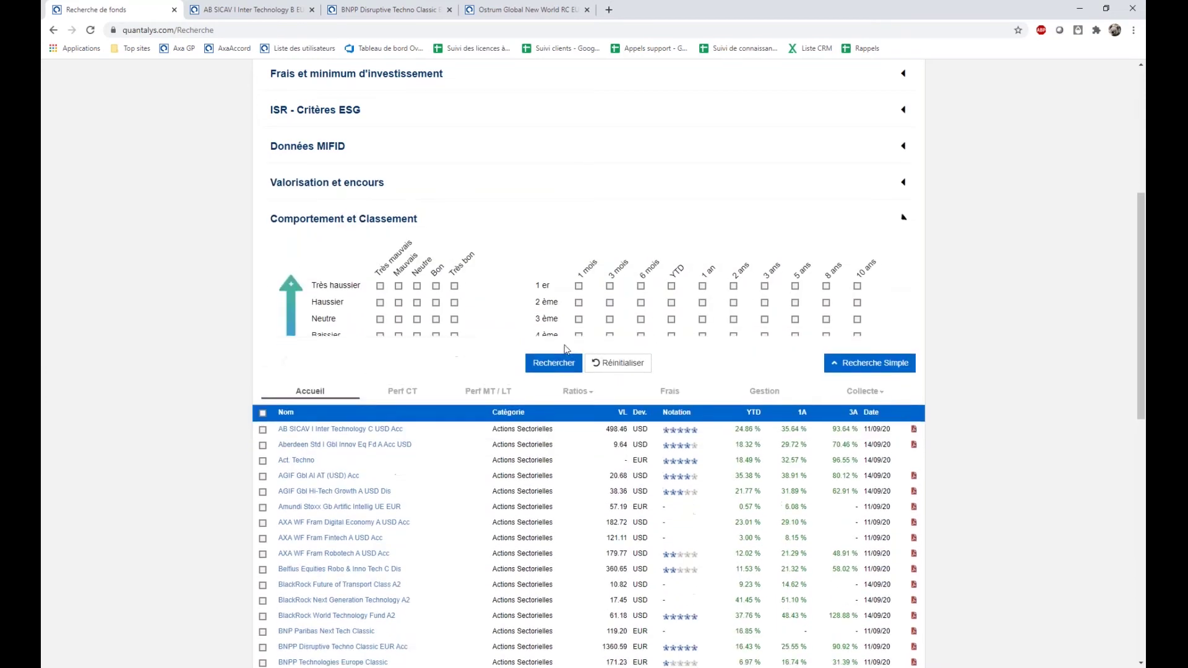
- In Calculs standards, require a Sharpe ratio over 3 ans of at least 1
{"action": "scroll", "coordinate": [551, 527], "scroll_direction": "up", "scroll_amount": 5}
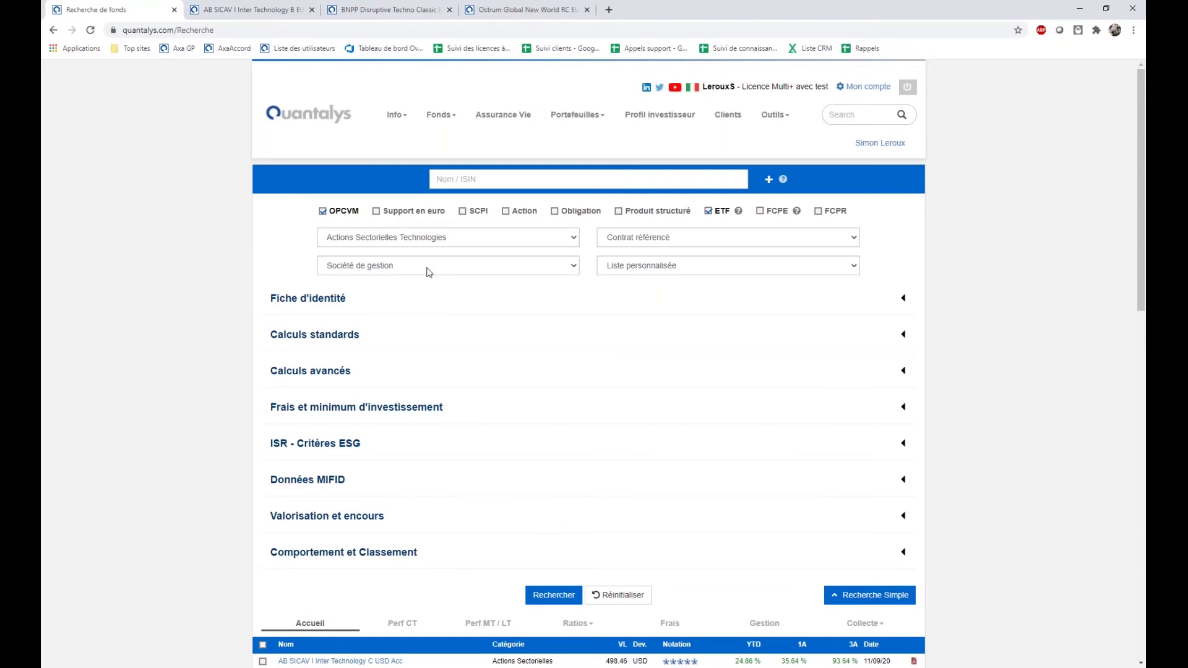
{"action": "left_click", "coordinate": [328, 347]}
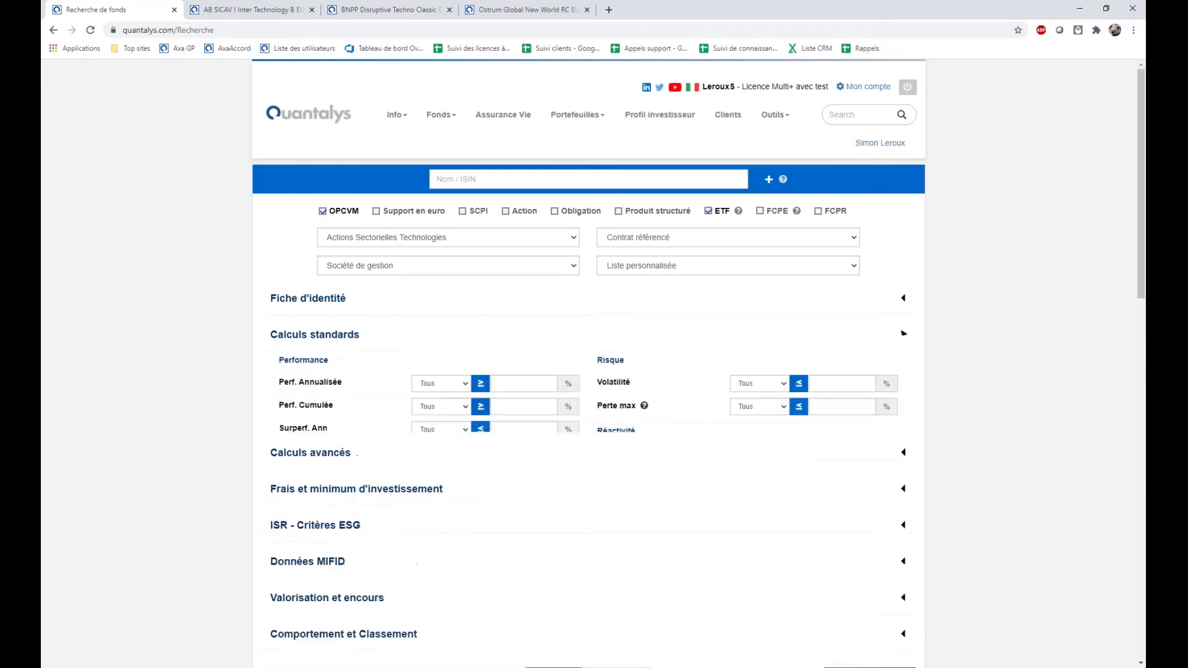
{"action": "left_click", "coordinate": [423, 478]}
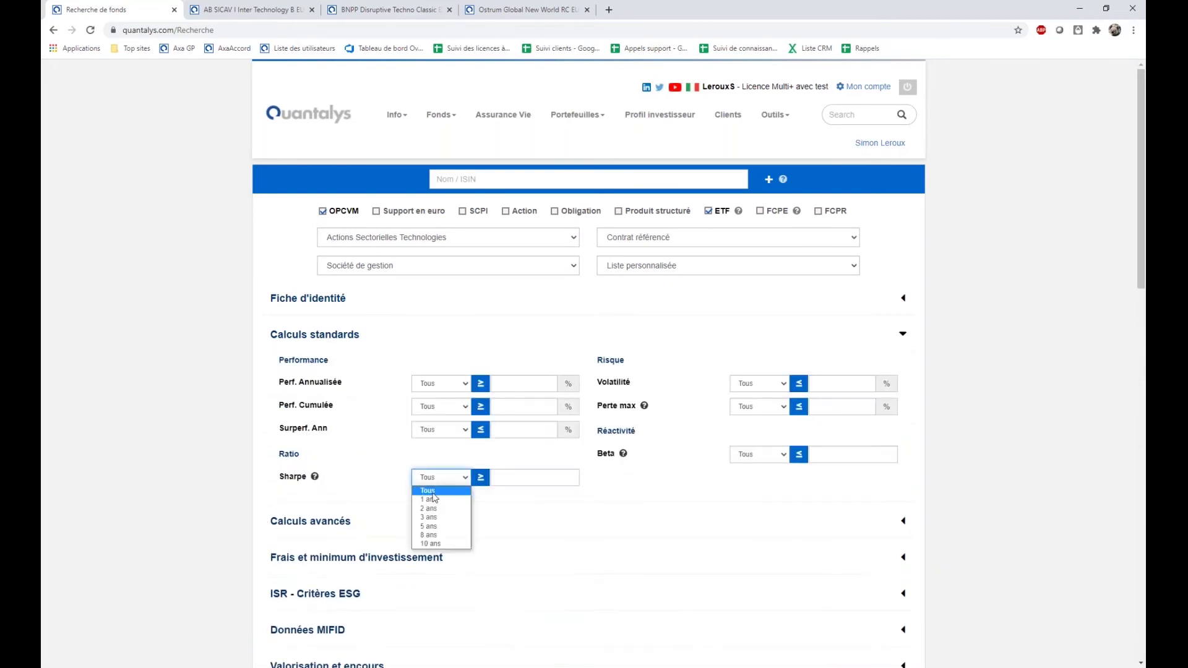
{"action": "left_click", "coordinate": [445, 521]}
{"action": "left_click", "coordinate": [521, 478]}
{"action": "type", "text": "1"}
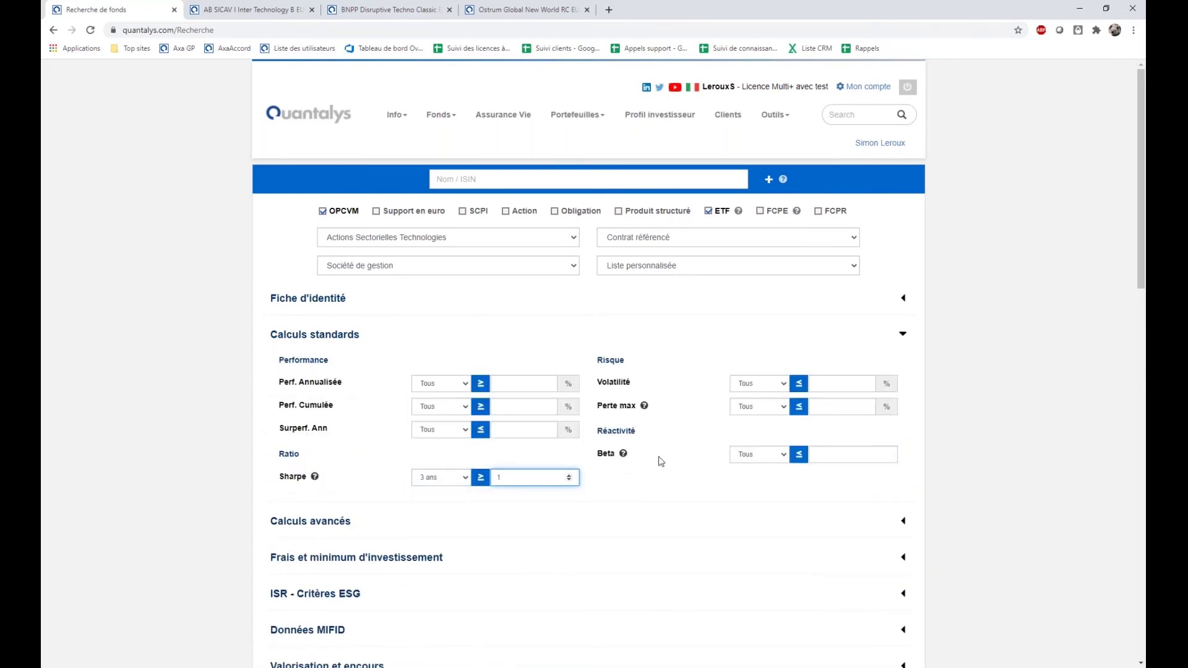
- Run the search with the three-year Sharpe criterion and look through the resulting funds
{"action": "scroll", "coordinate": [878, 441], "scroll_direction": "down", "scroll_amount": 5}
{"action": "left_click", "coordinate": [544, 457]}
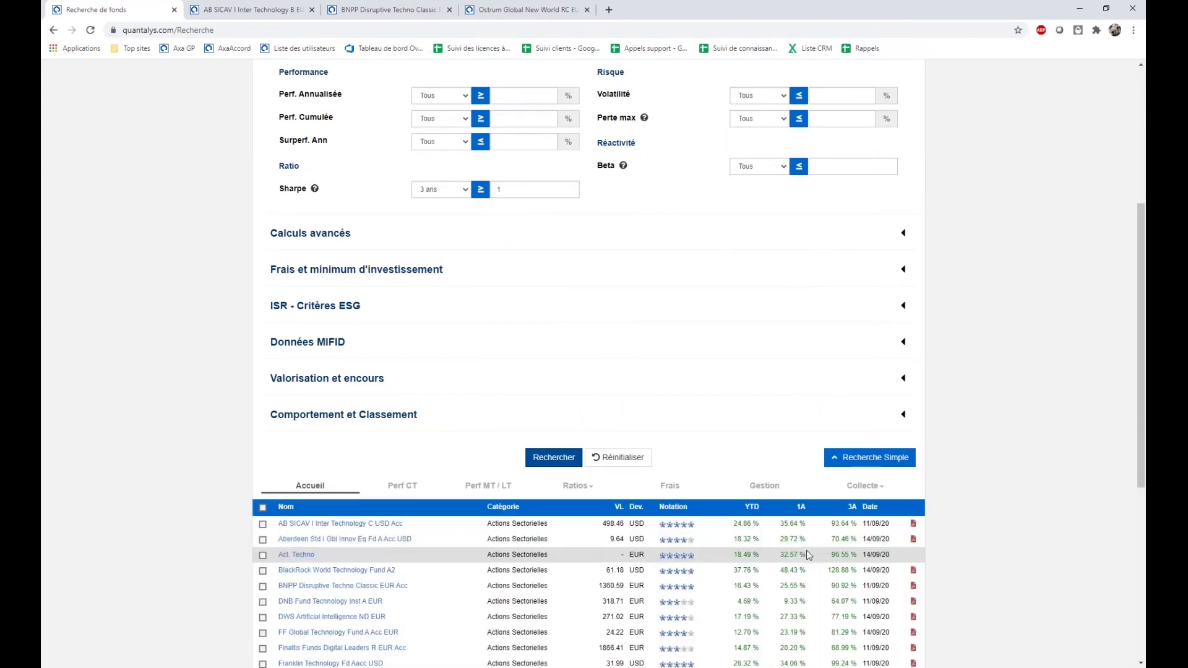
{"action": "scroll", "coordinate": [330, 591], "scroll_direction": "down", "scroll_amount": 5}
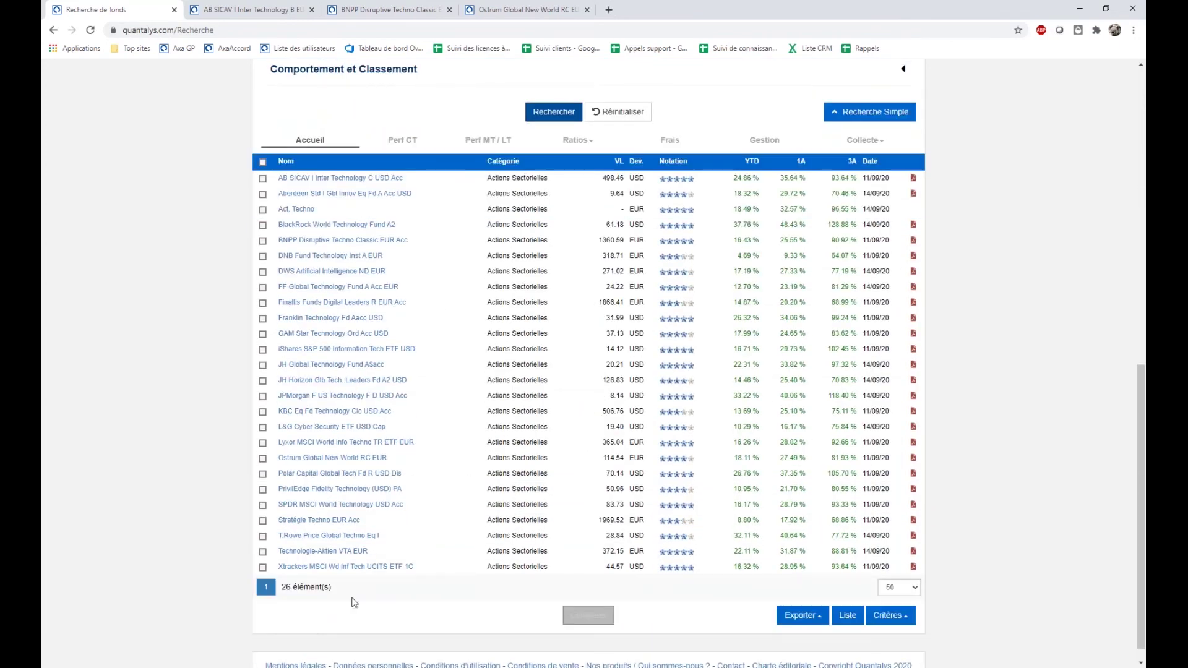
{"action": "scroll", "coordinate": [408, 557], "scroll_direction": "up", "scroll_amount": 5}
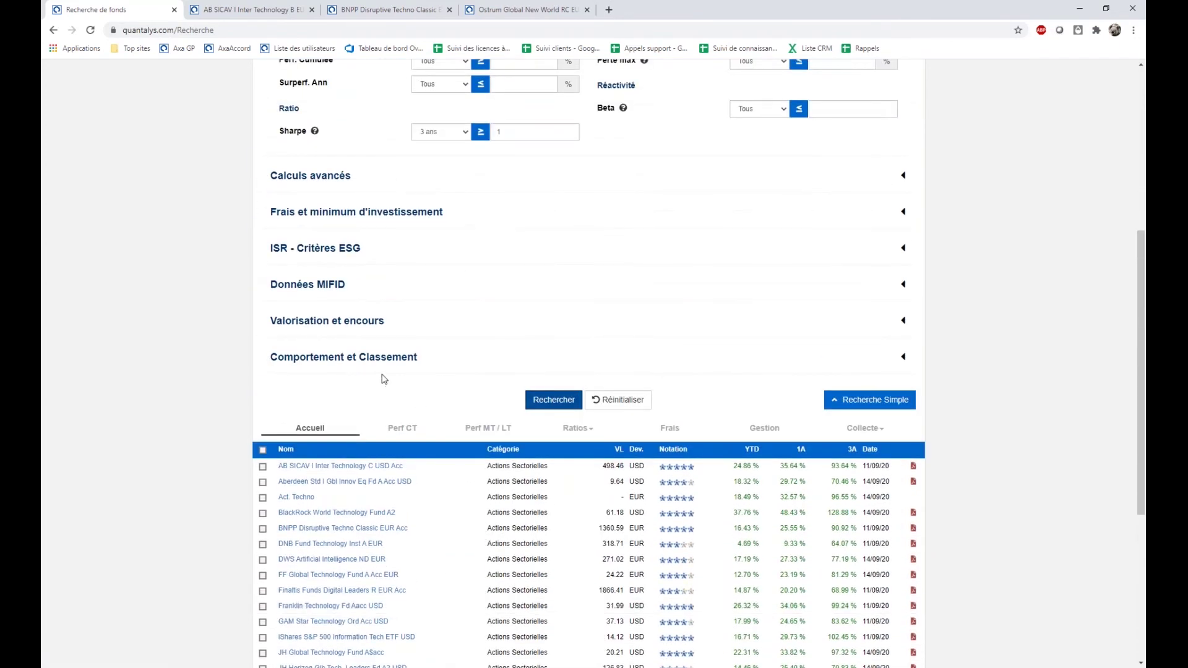
- In Comportement et Classement, select Bon and Très bon for both Baissier and Très baissier, and rerun the search
{"action": "left_click", "coordinate": [382, 365]}
{"action": "scroll", "coordinate": [421, 322], "scroll_direction": "down", "scroll_amount": 2}
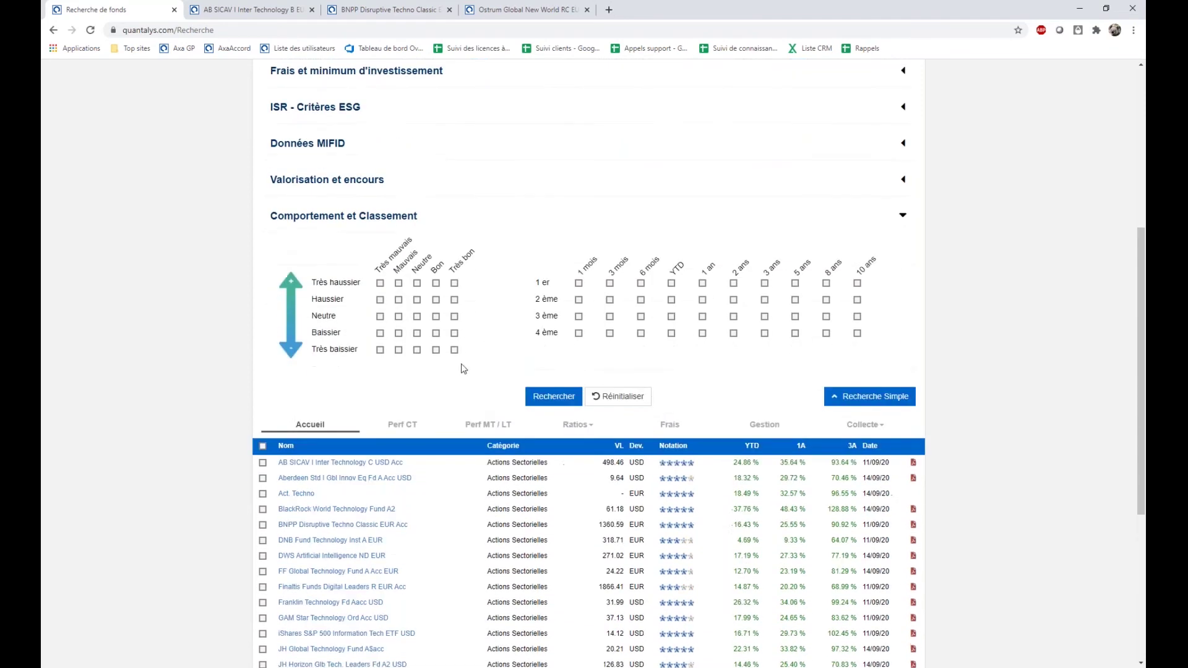
{"action": "left_click", "coordinate": [454, 350]}
{"action": "left_click", "coordinate": [436, 350]}
{"action": "left_click", "coordinate": [435, 333]}
{"action": "left_click", "coordinate": [454, 332]}
{"action": "left_click", "coordinate": [550, 398]}
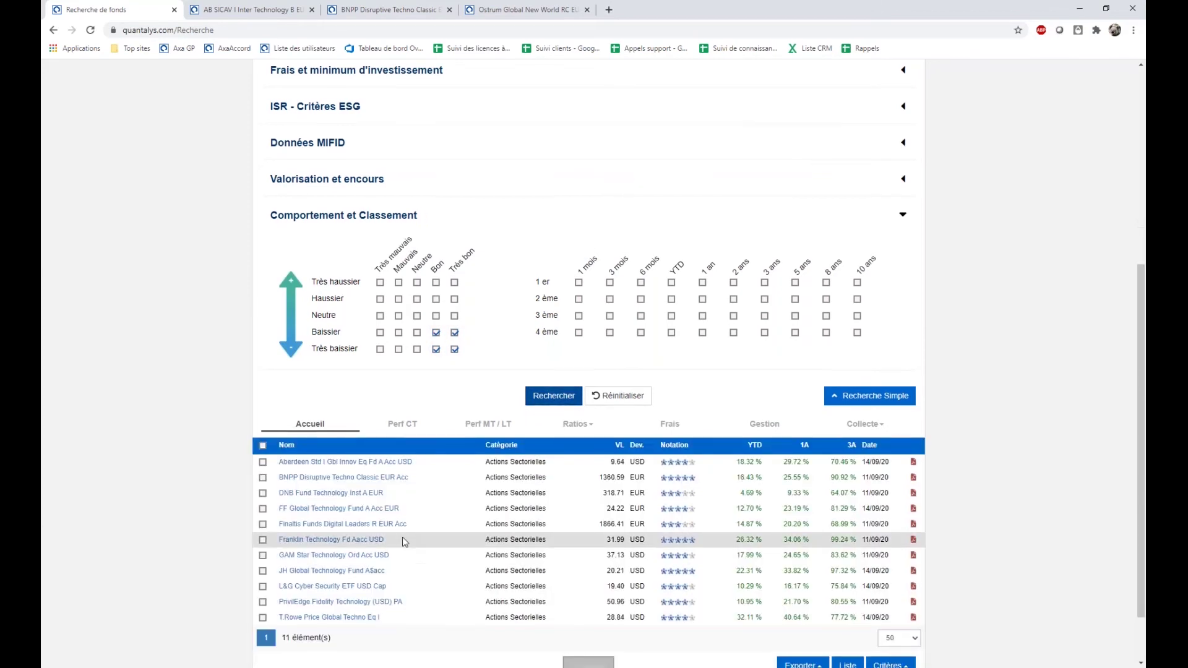
- Save all the resulting funds to a new list named "Act Techno / Bon et tres bon en marché baissier /"
{"action": "scroll", "coordinate": [701, 598], "scroll_direction": "down", "scroll_amount": 1}
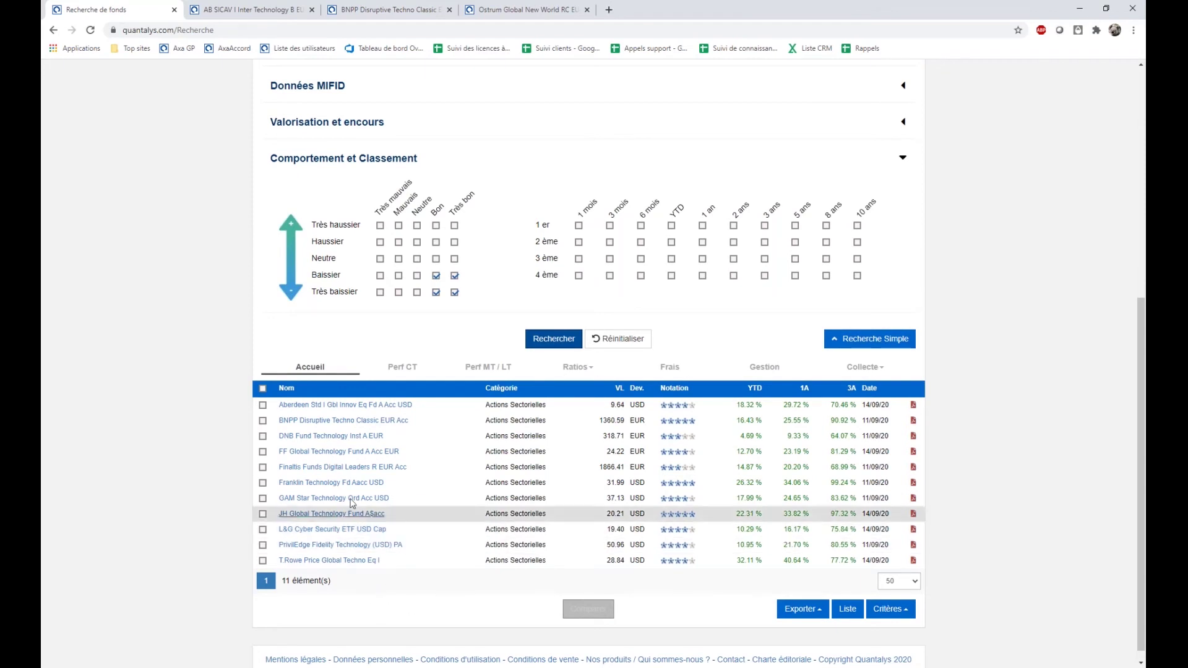
{"action": "left_click", "coordinate": [262, 388]}
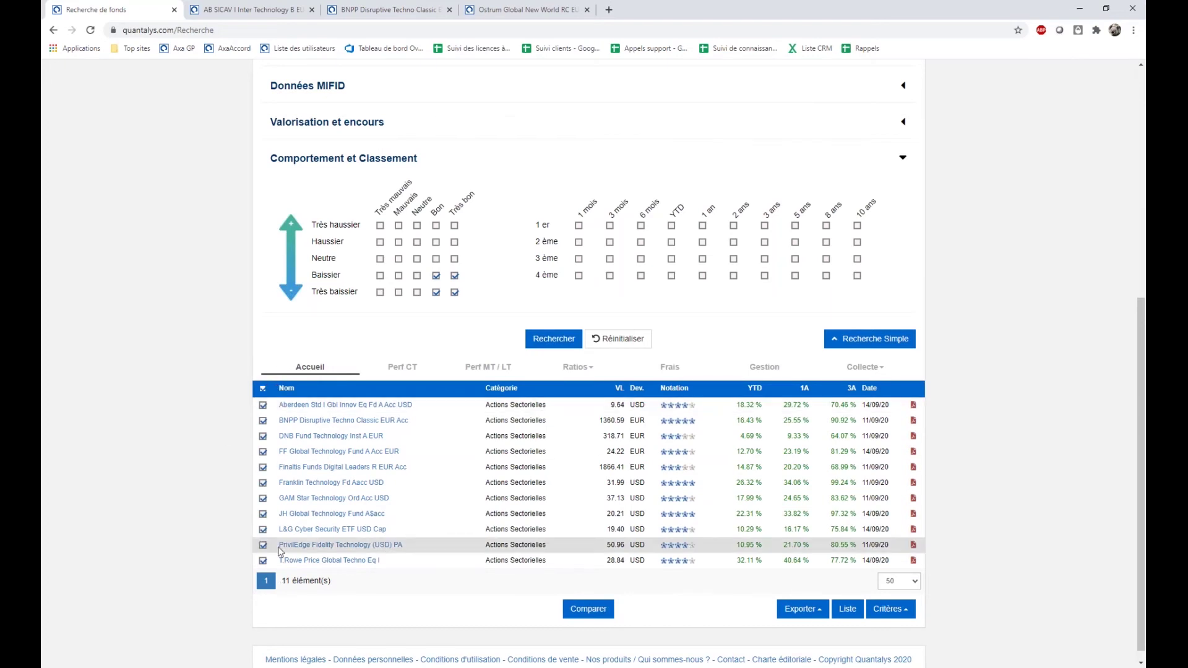
{"action": "scroll", "coordinate": [780, 603], "scroll_direction": "down", "scroll_amount": 1}
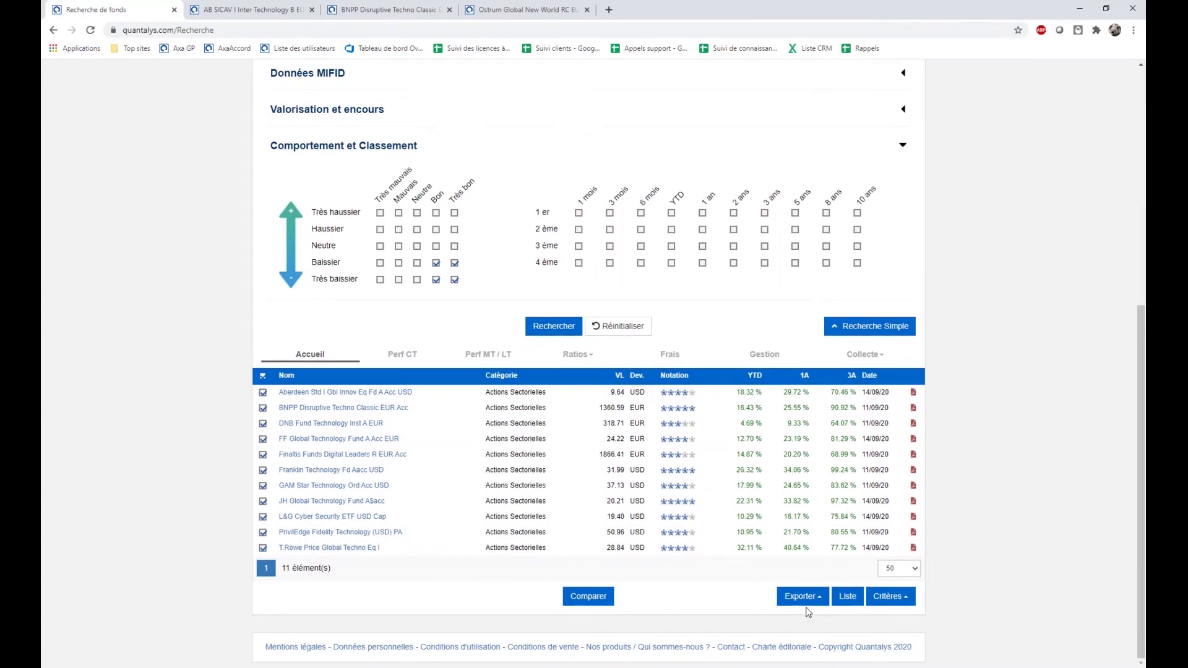
{"action": "left_click", "coordinate": [857, 601]}
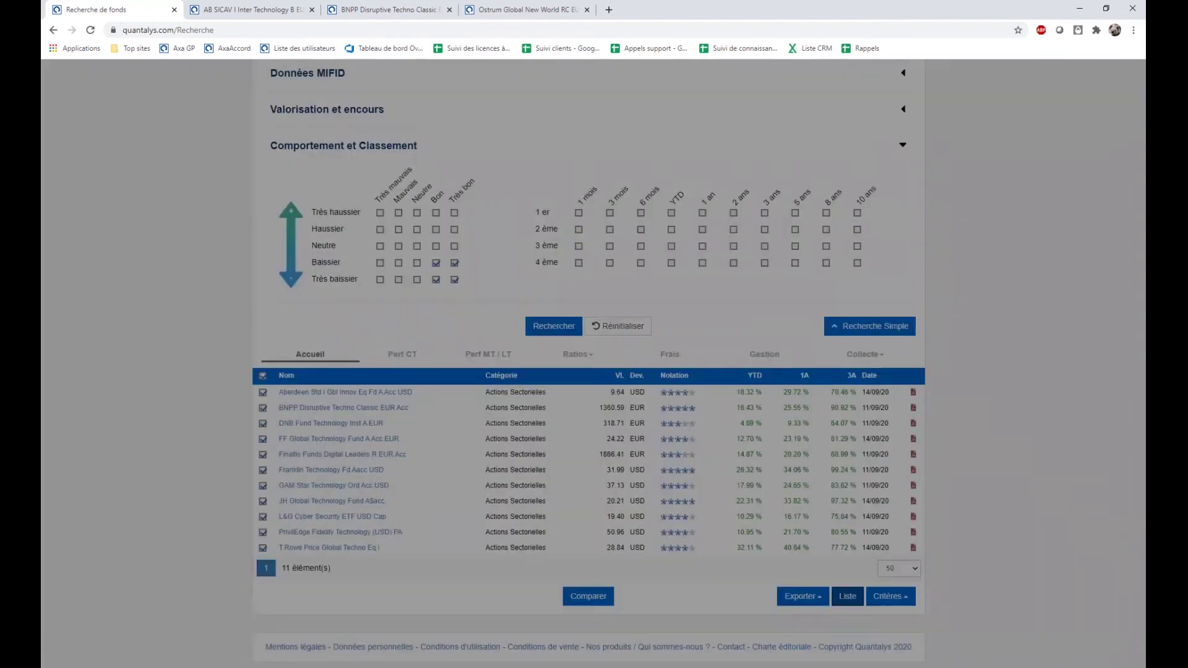
{"action": "left_click", "coordinate": [437, 328]}
{"action": "left_click", "coordinate": [443, 337]}
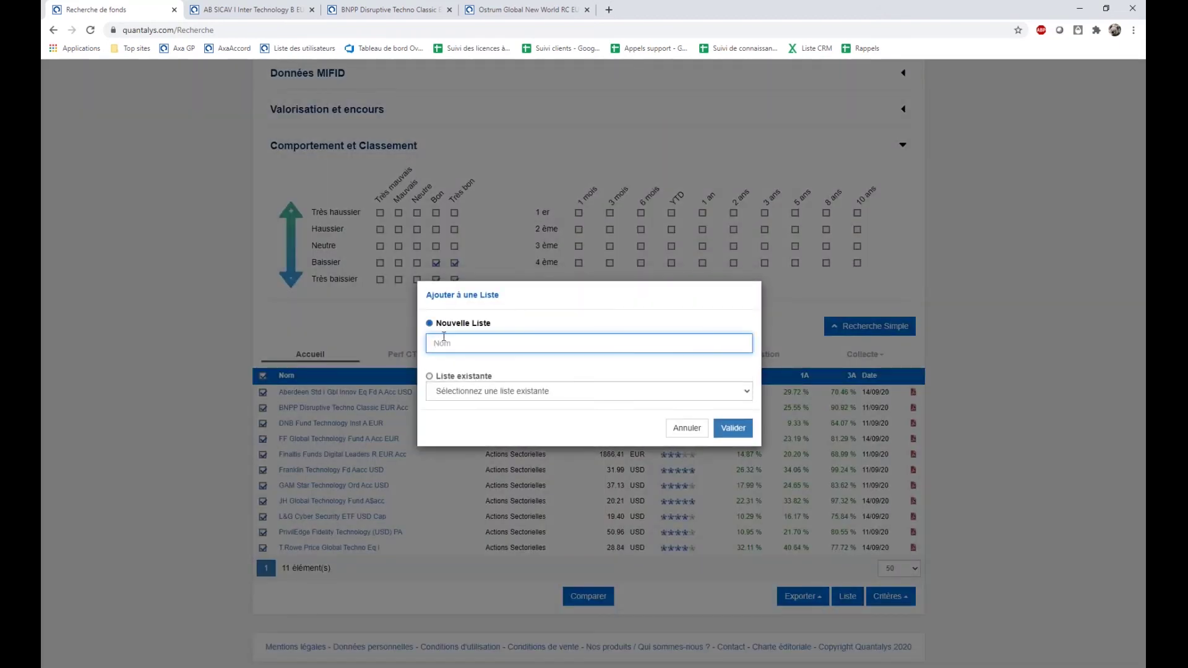
{"action": "type", "text": "Act Techno / Bon et tres bon en marché baissier "}
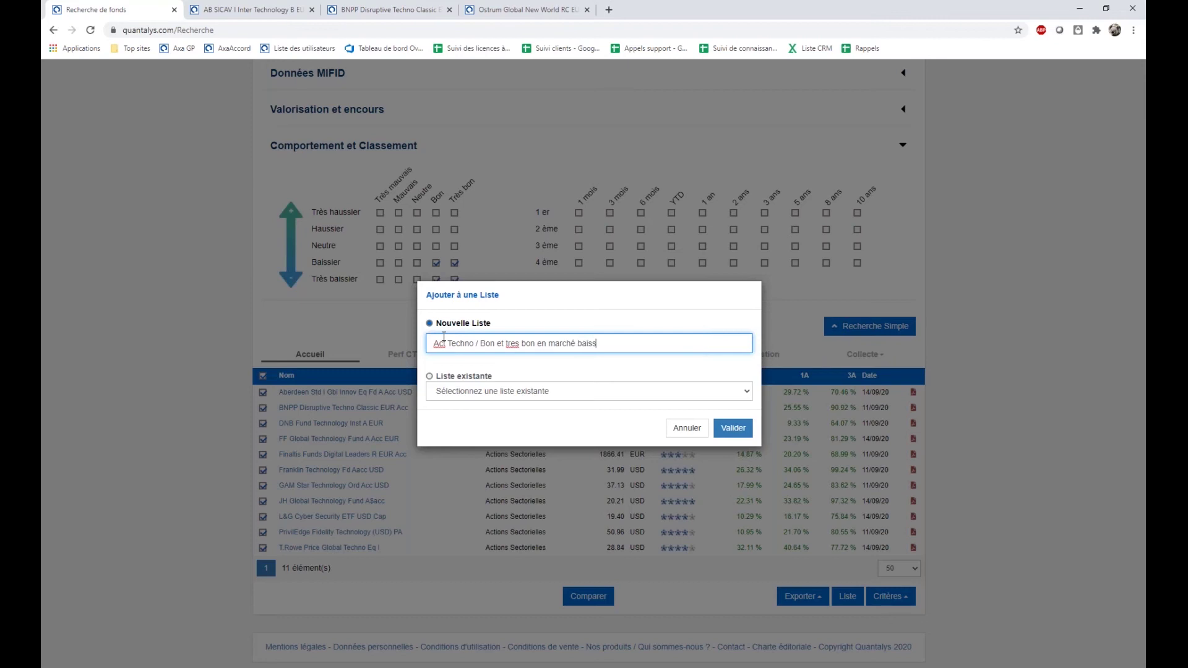
{"action": "type", "text": "/ Sharpe 1+"}
{"action": "left_click", "coordinate": [731, 430]}
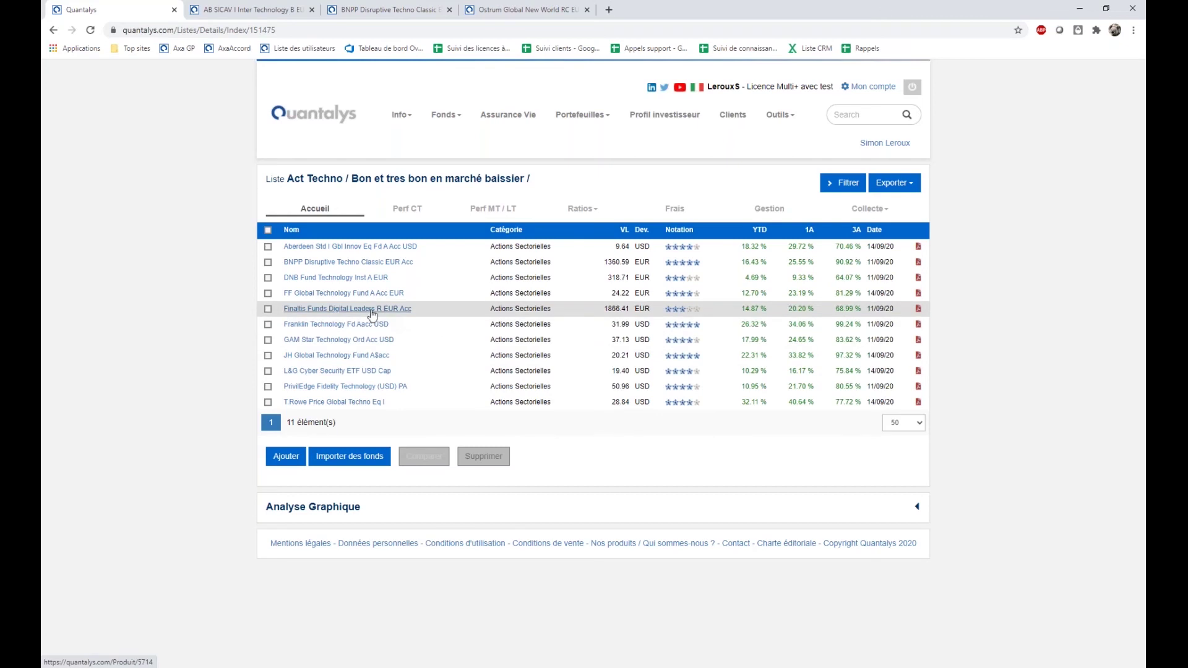
- Sort the saved list by Notation with the highest-rated funds first, and compare the short-term performances sorted by 7J
{"action": "left_click", "coordinate": [679, 230]}
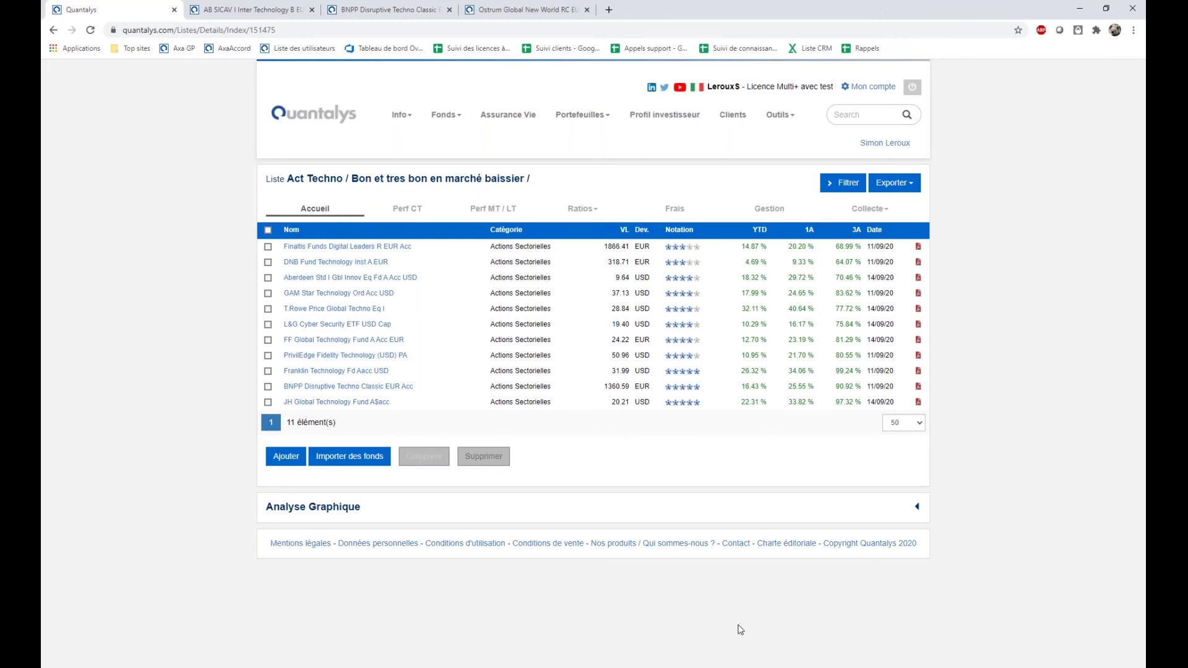
{"action": "left_click", "coordinate": [680, 232]}
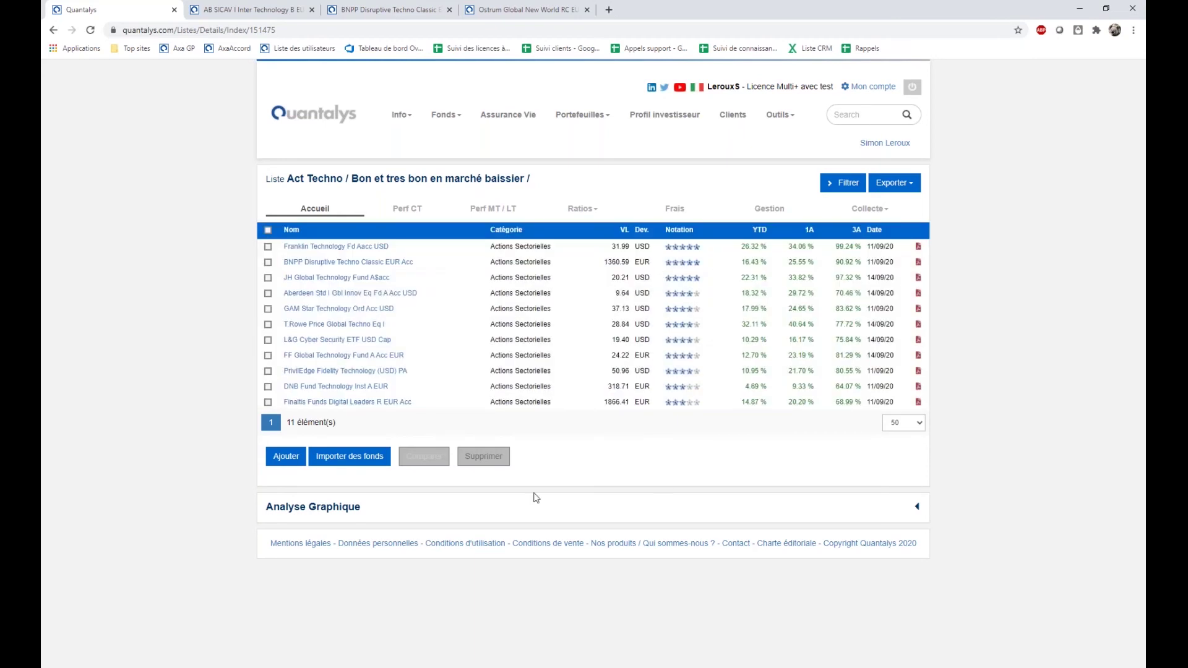
{"action": "left_click", "coordinate": [417, 207]}
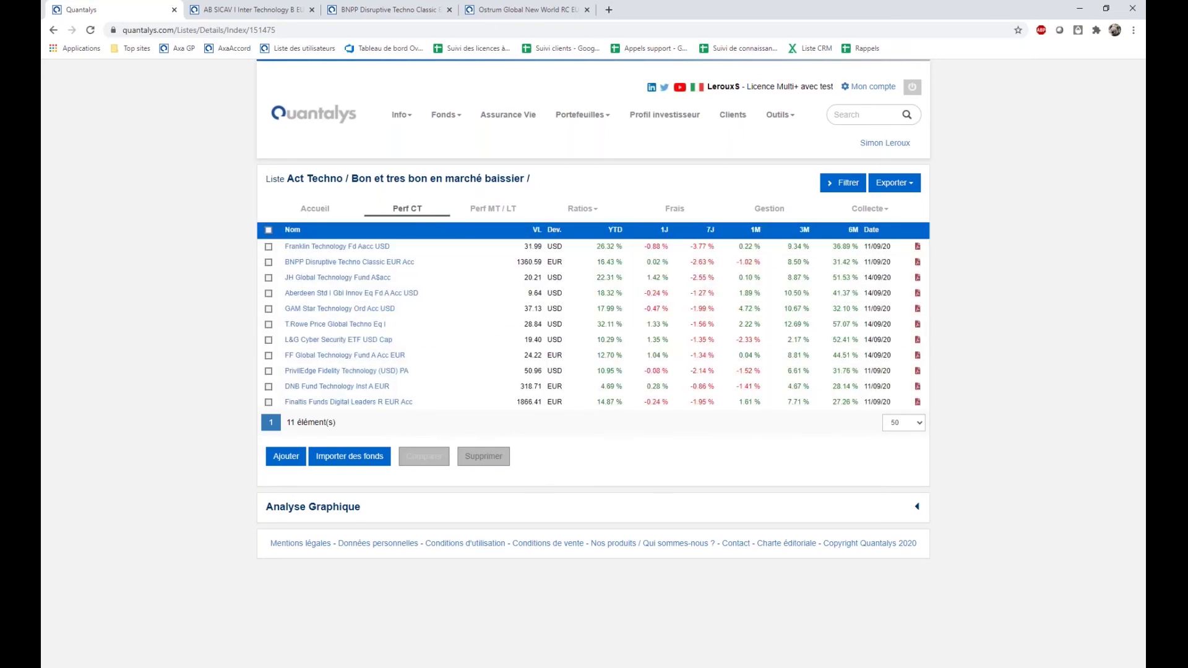
{"action": "left_click", "coordinate": [710, 230]}
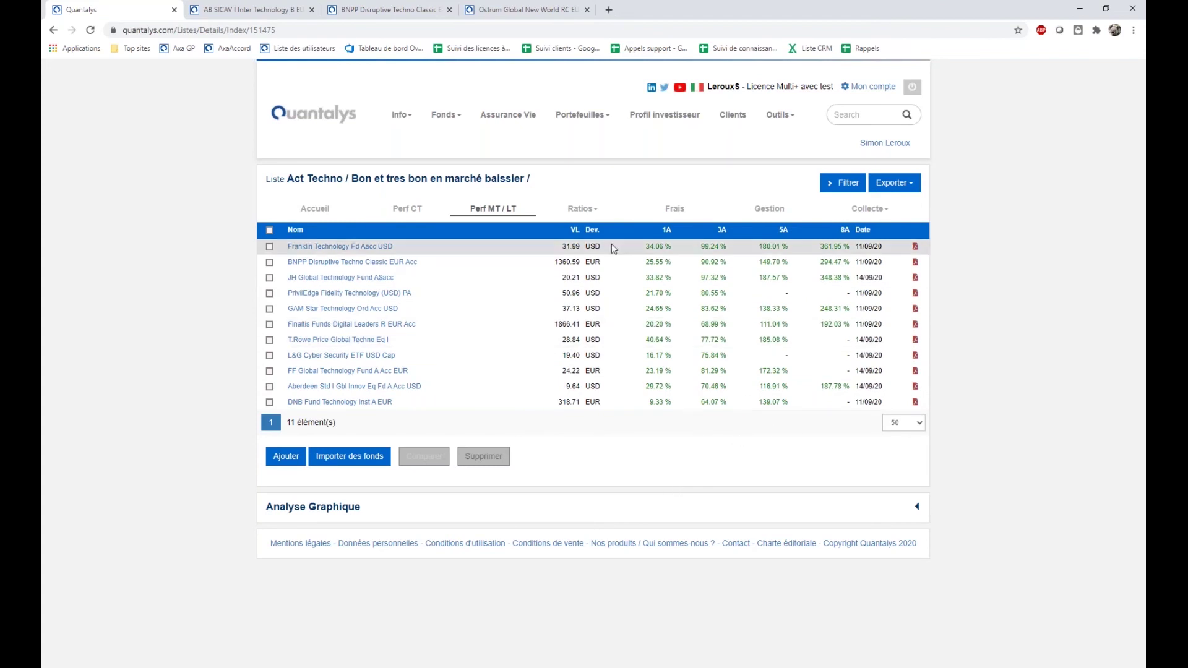
- Show the list's Ratios 3A and sort the funds by Sharpe, highest first
{"action": "left_click", "coordinate": [581, 210]}
{"action": "left_click", "coordinate": [575, 247]}
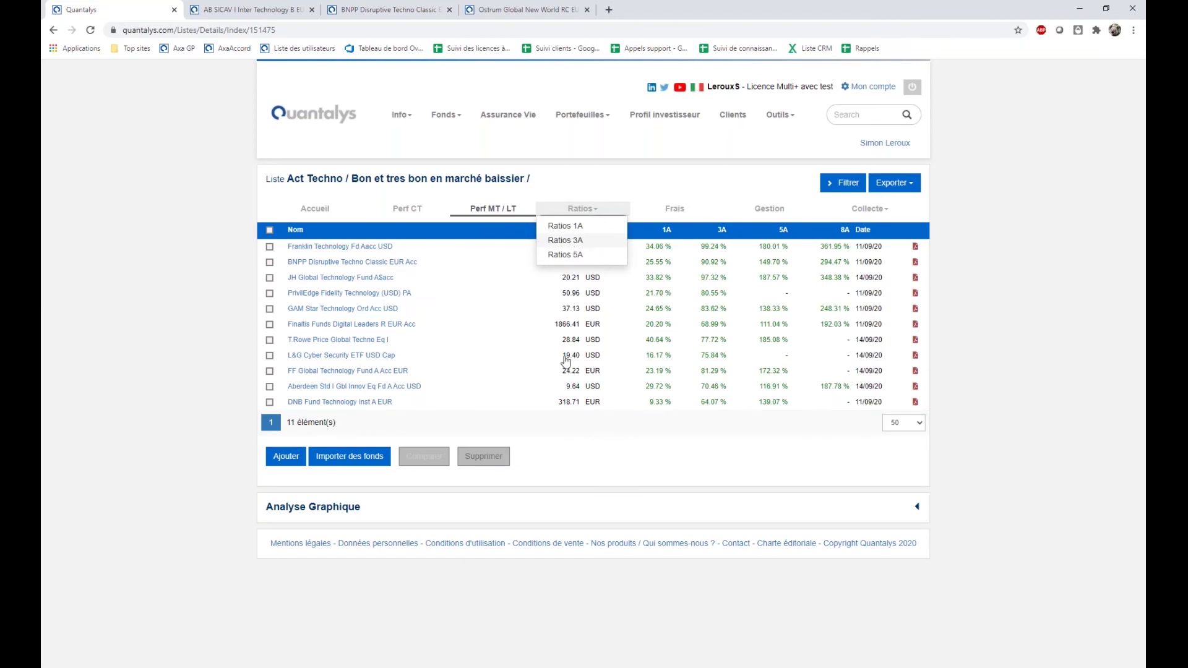
{"action": "left_click", "coordinate": [664, 230]}
{"action": "left_click", "coordinate": [665, 230]}
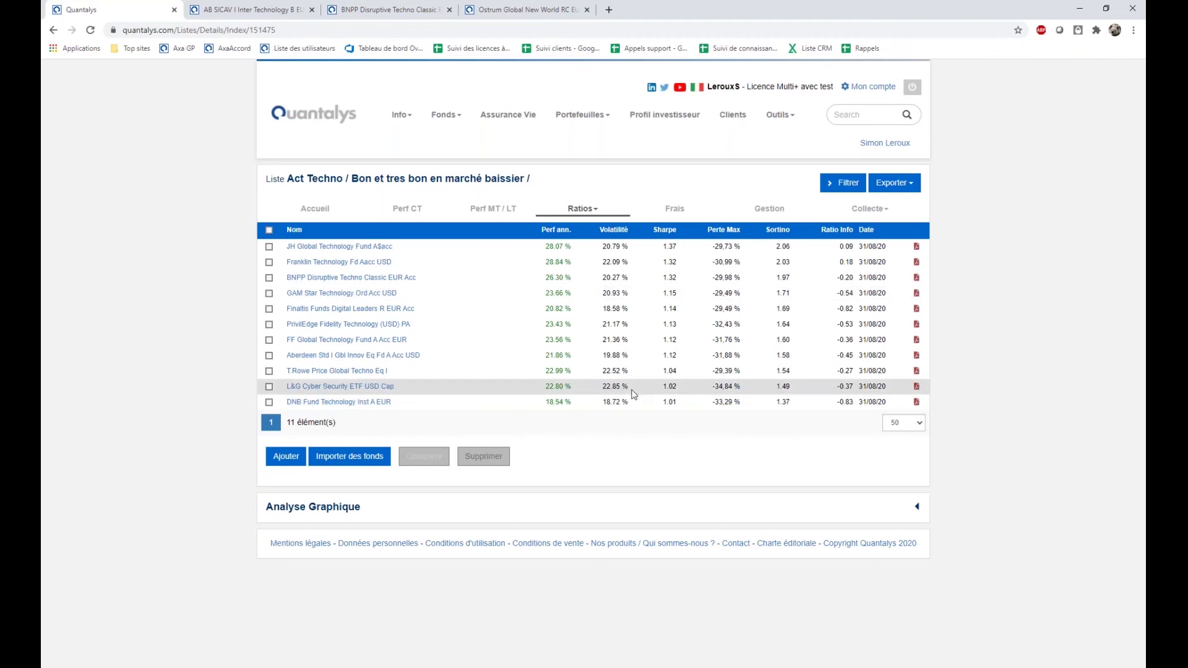
- Export all funds of the list as CSV complète and open the exported file in a maximised Excel window
{"action": "left_click", "coordinate": [269, 402]}
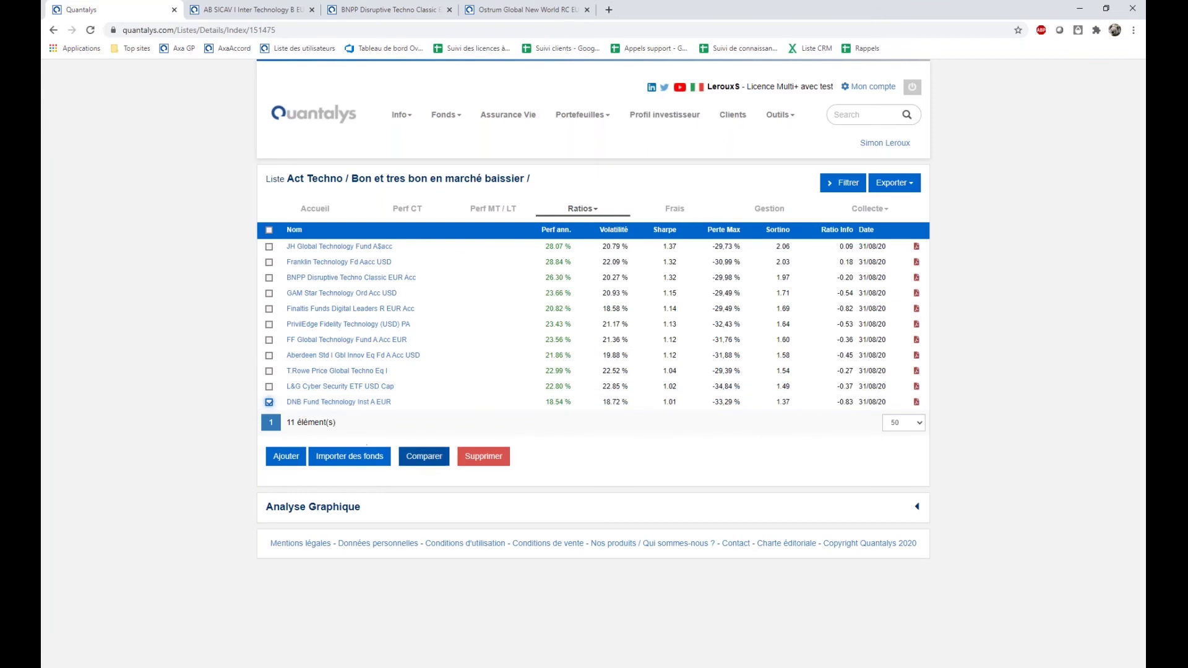
{"action": "left_click", "coordinate": [269, 230]}
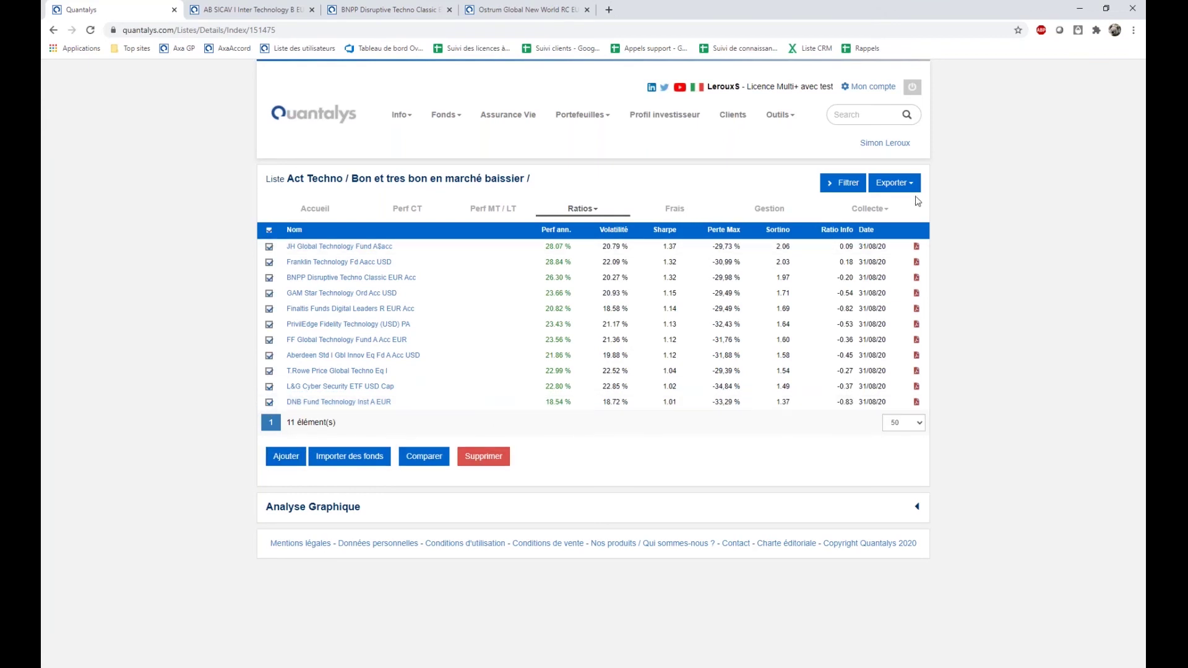
{"action": "left_click", "coordinate": [898, 189]}
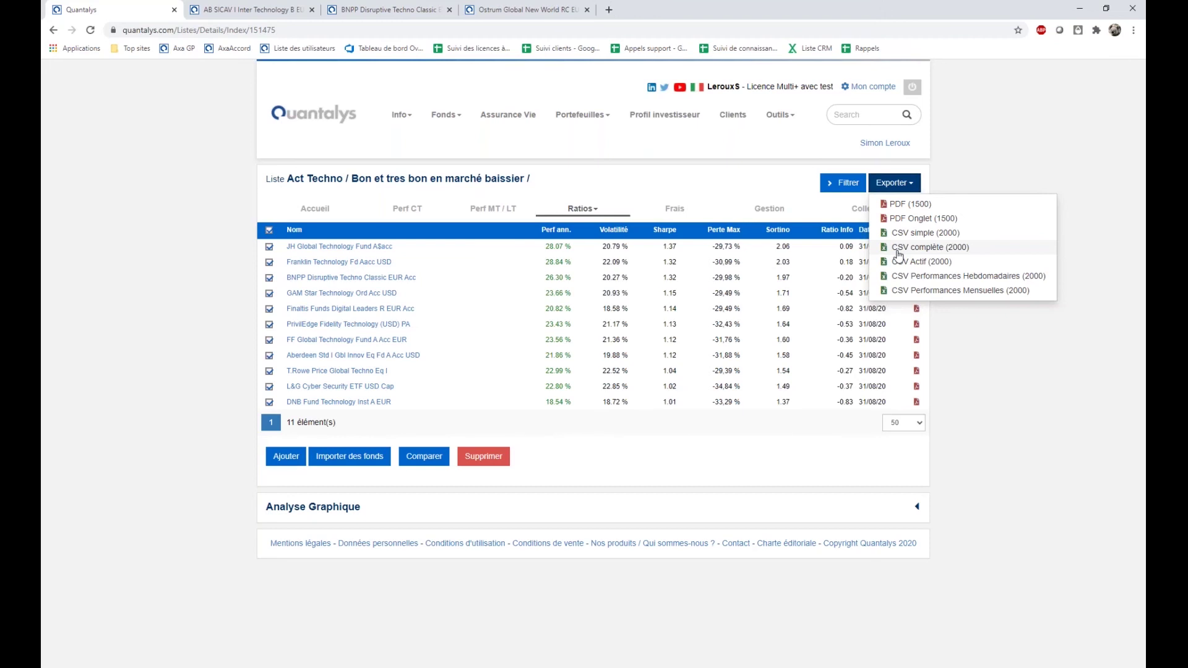
{"action": "left_click", "coordinate": [946, 248]}
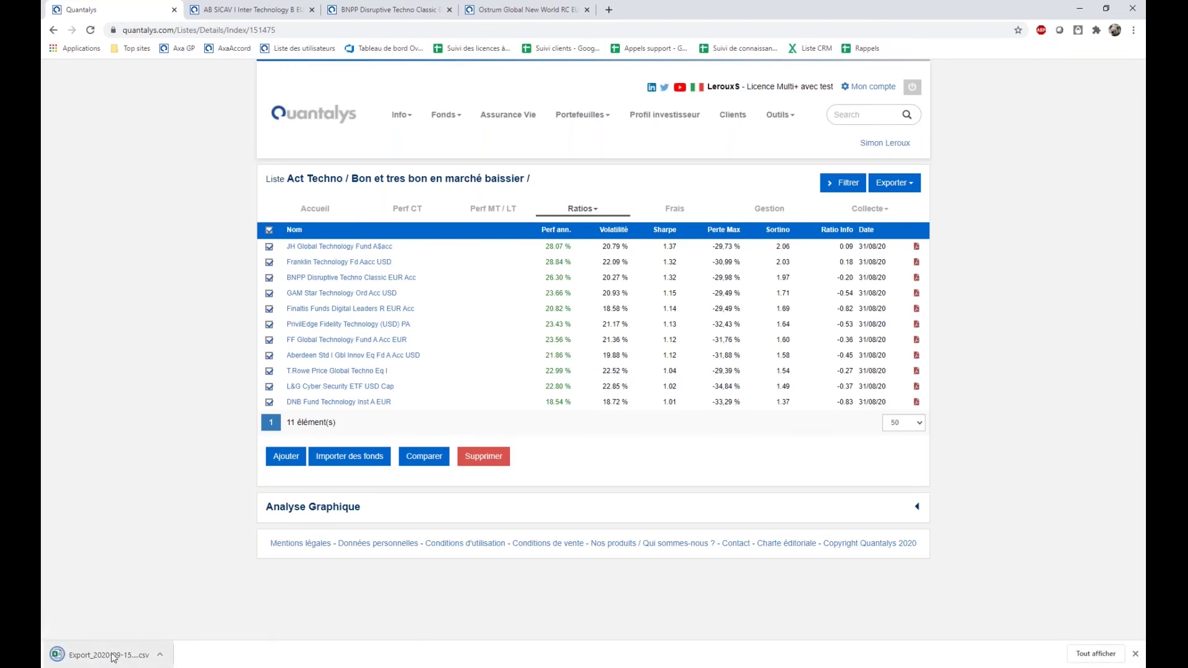
{"action": "left_click", "coordinate": [115, 655]}
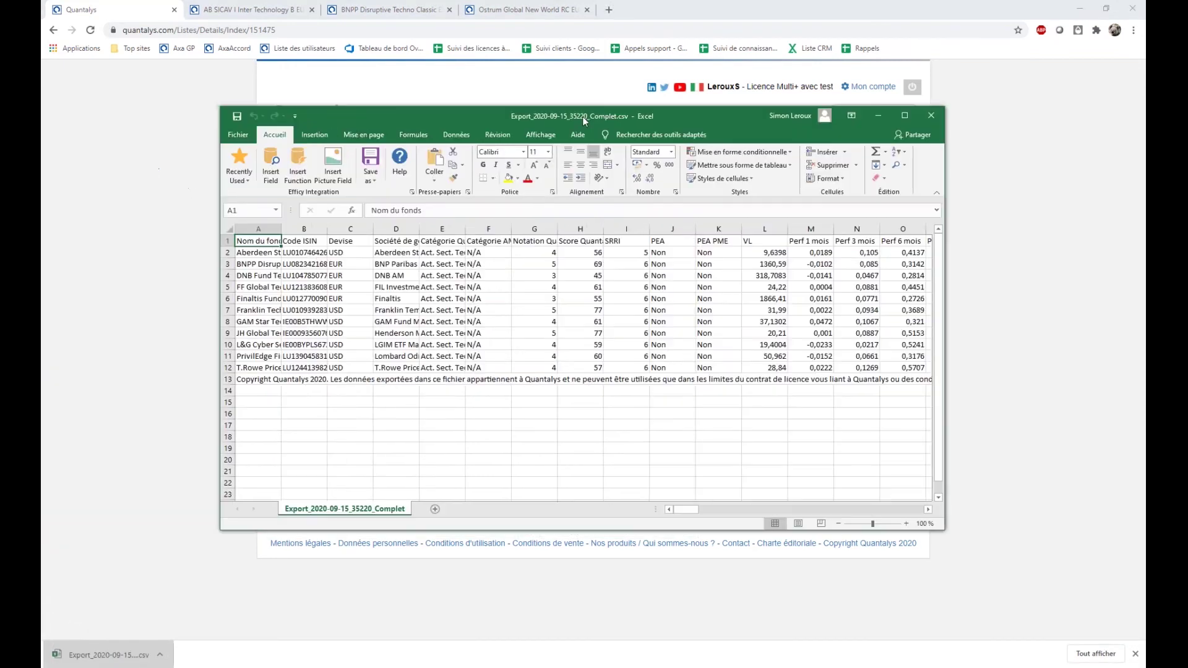
{"action": "double_click", "coordinate": [581, 116]}
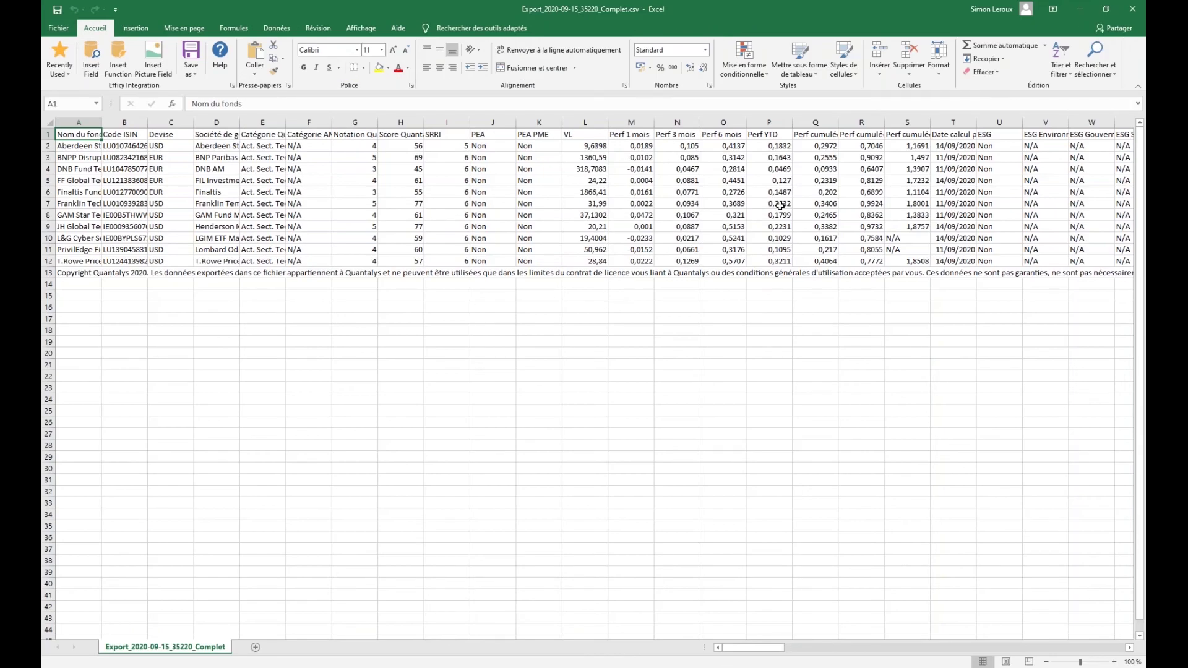
- Examine the exported columns along a fund's row, from the fund details through to the five-year indicators
{"action": "left_click", "coordinate": [436, 212]}
{"action": "key", "text": "Right"}
{"action": "key", "text": "Right"}
{"action": "key", "text": "Right"}
{"action": "key", "text": "Right"}
{"action": "key", "text": "Right"}
{"action": "key", "text": "Right"}
{"action": "key", "text": "Right"}
{"action": "key", "text": "Right"}
{"action": "key", "text": "Right"}
{"action": "key", "text": "Right"}
{"action": "key", "text": "Right"}
{"action": "key", "text": "Right"}
{"action": "key", "text": "Right"}
{"action": "key", "text": "Right"}
{"action": "key", "text": "Right"}
{"action": "key", "text": "Right"}
{"action": "key", "text": "Right"}
{"action": "key", "text": "Right"}
{"action": "key", "text": "Right"}
{"action": "key", "text": "Right"}
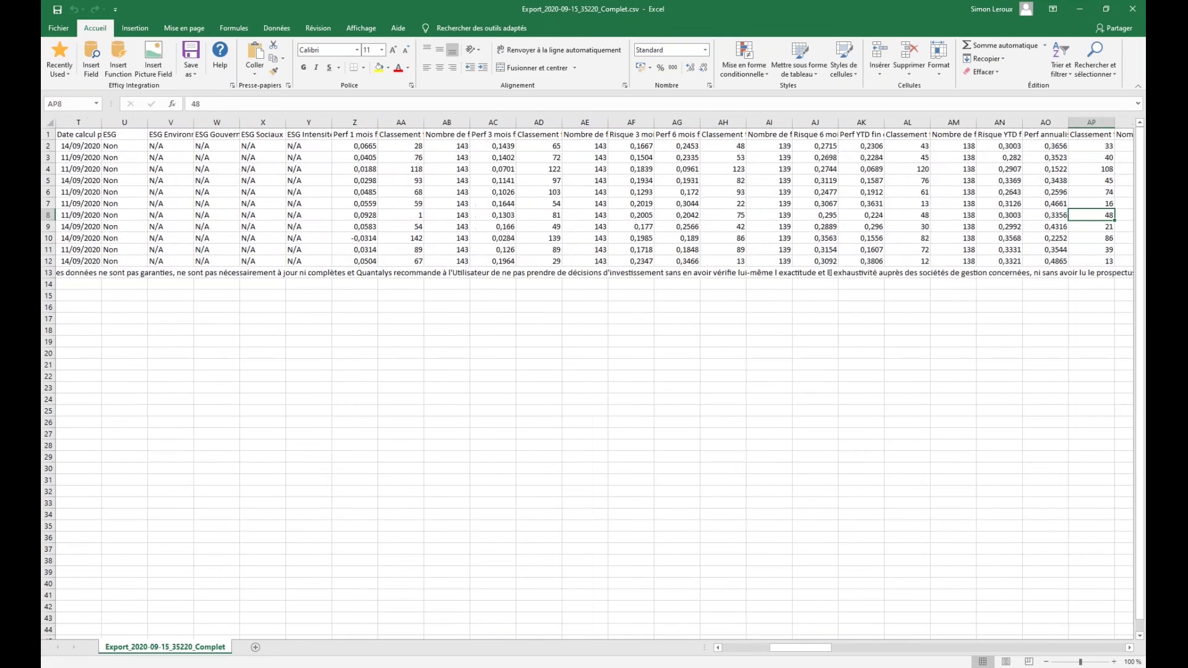
{"action": "key", "text": "Right"}
{"action": "key", "text": "Right"}
{"action": "key", "text": "Right"}
{"action": "key", "text": "Right"}
{"action": "key", "text": "Right"}
{"action": "key", "text": "Right"}
{"action": "key", "text": "Right"}
{"action": "key", "text": "Right"}
{"action": "key", "text": "Right"}
{"action": "key", "text": "Right"}
{"action": "key", "text": "Right"}
{"action": "key", "text": "Right"}
{"action": "key", "text": "Right"}
{"action": "key", "text": "Right"}
{"action": "key", "text": "Right"}
{"action": "key", "text": "Right"}
{"action": "key", "text": "Right"}
{"action": "key", "text": "Right"}
{"action": "key", "text": "Right"}
{"action": "key", "text": "Right"}
{"action": "key", "text": "Left"}
{"action": "key", "text": "Left"}
- Widen column BU, Perf annualisée 5 ans fin de mois, and format BU2:BU12 as percentages with two decimals
{"action": "left_click", "coordinate": [912, 135]}
{"action": "left_click_drag", "start_coordinate": [927, 121], "coordinate": [1007, 122]}
{"action": "left_click", "coordinate": [957, 148]}
{"action": "key", "text": "ctrl+shift+Down"}
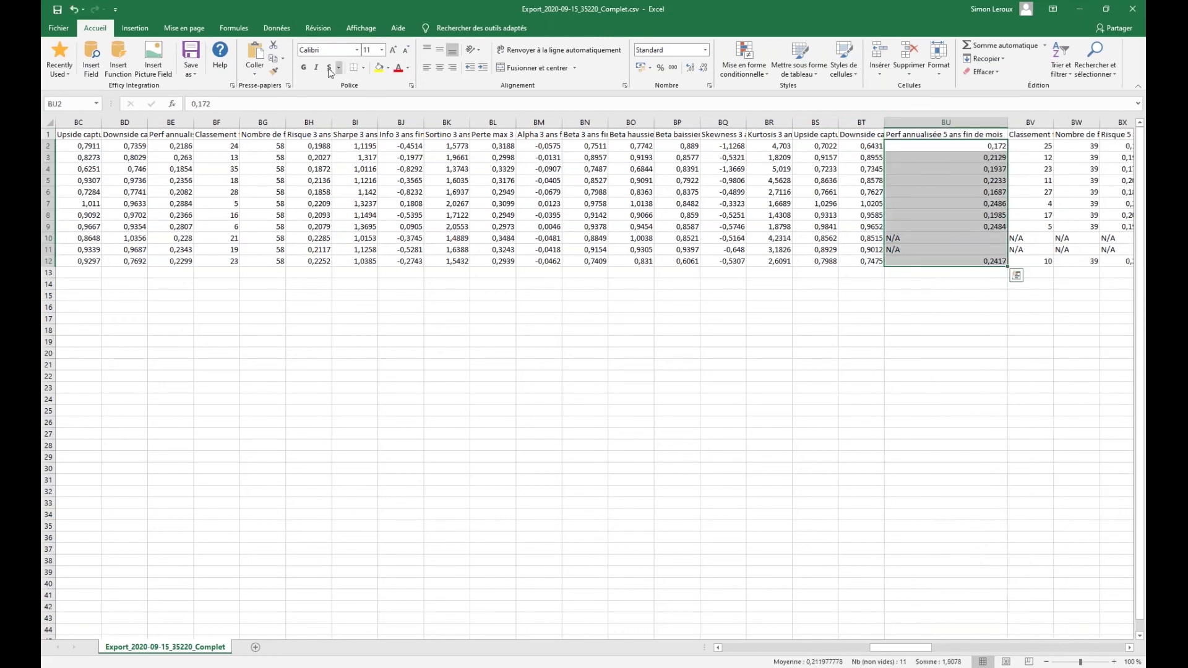
{"action": "left_click", "coordinate": [660, 67]}
{"action": "left_click", "coordinate": [690, 67]}
{"action": "left_click", "coordinate": [690, 68]}
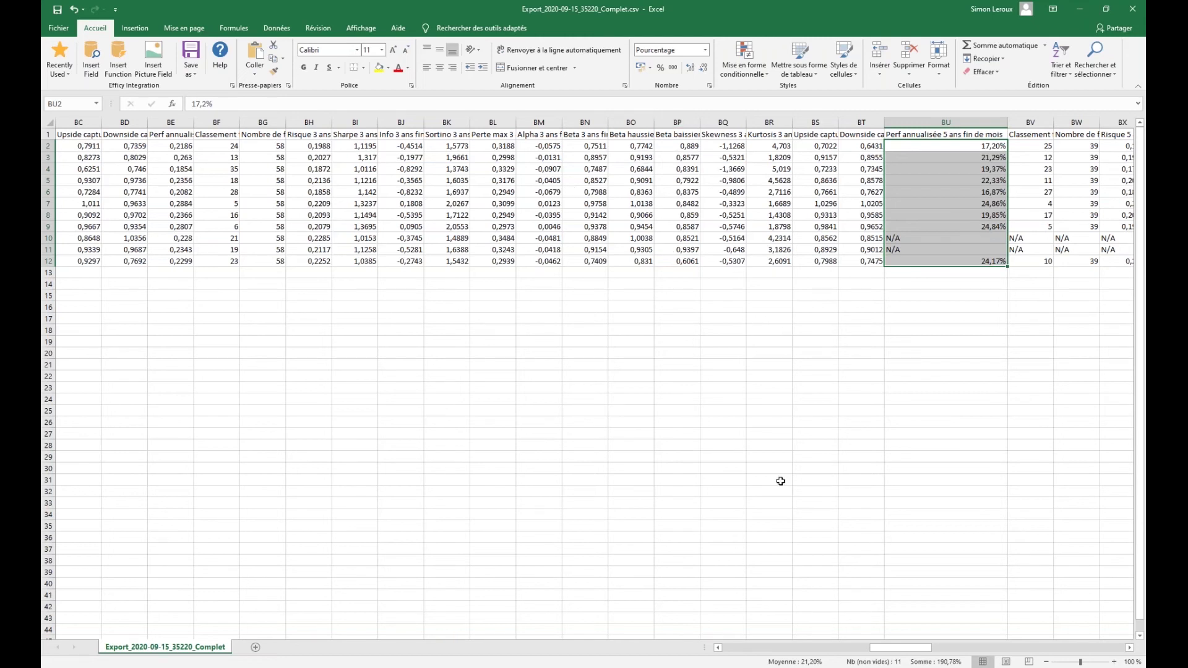
- Look over the remaining export columns, then switch to Quantalys in the browser and compare the dates in Ratios and Accueil
{"action": "left_click_drag", "start_coordinate": [909, 645], "coordinate": [964, 648]}
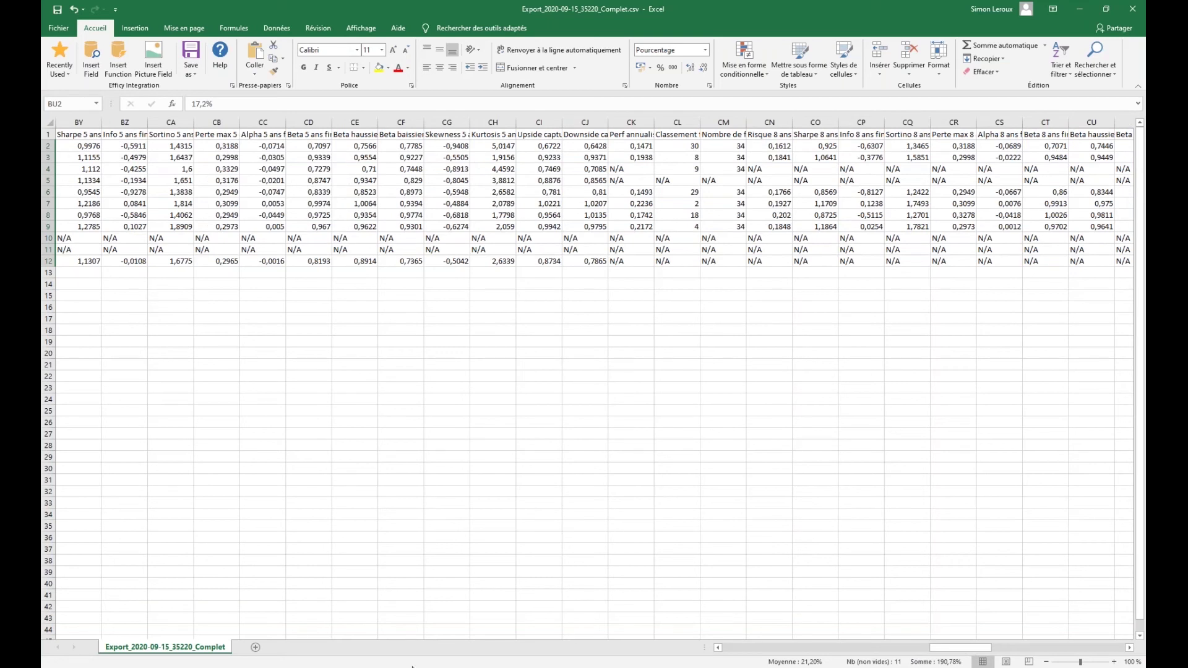
{"action": "key", "text": "alt+Tab"}
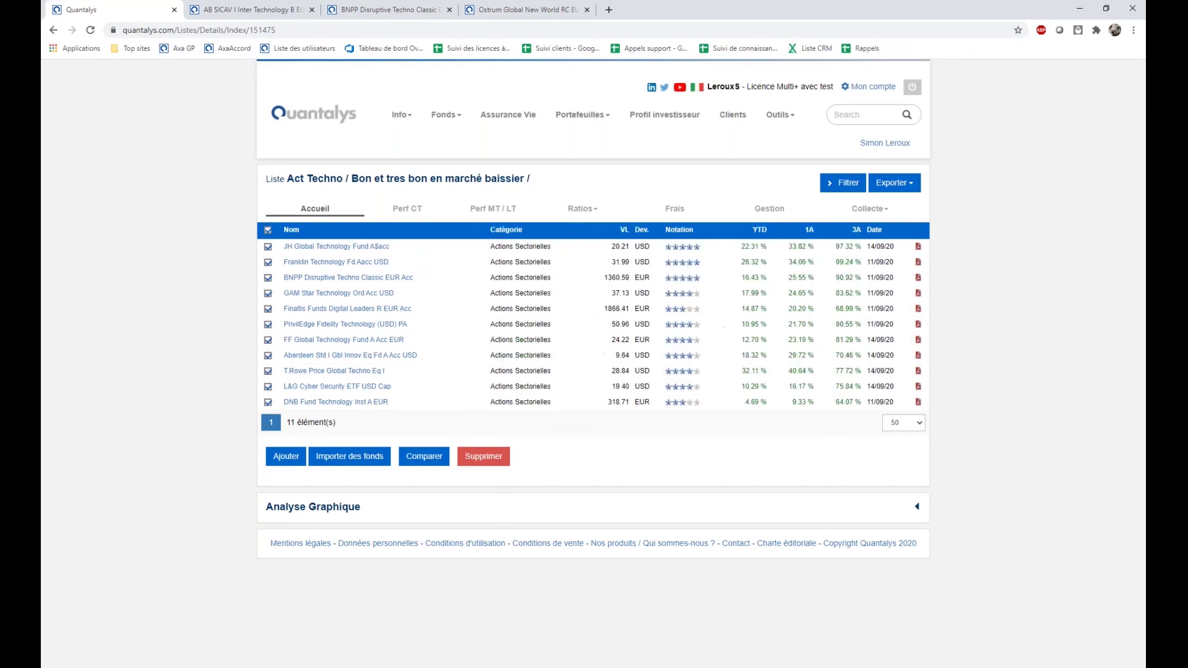
{"action": "left_click", "coordinate": [582, 208]}
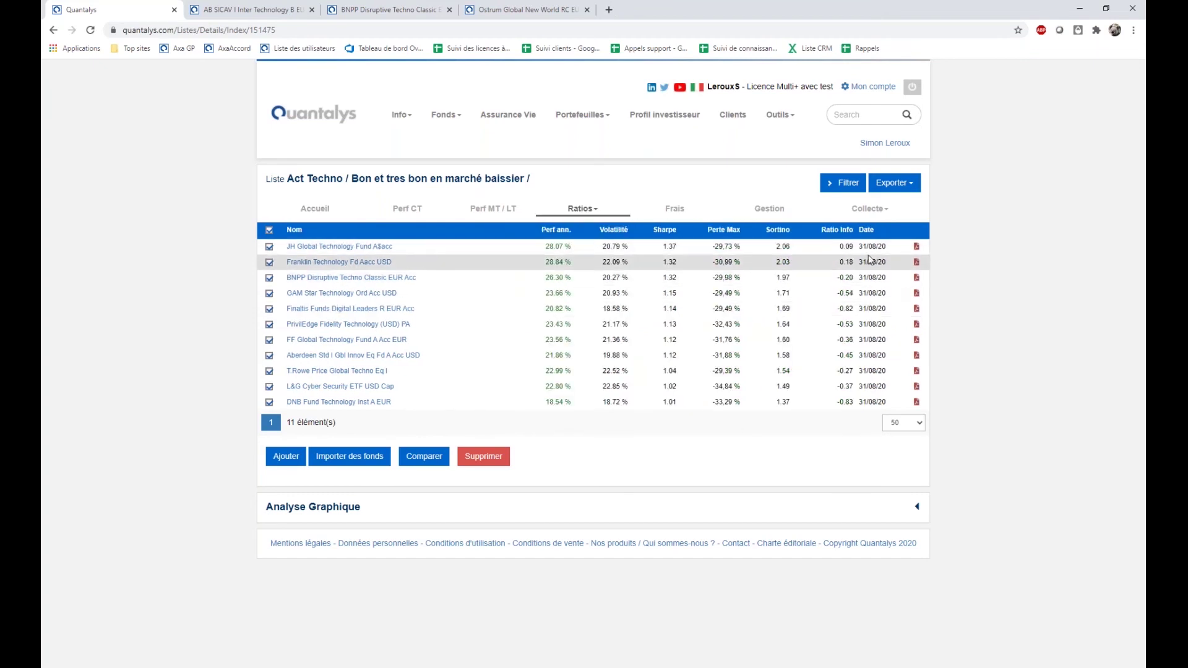
{"action": "left_click_drag", "start_coordinate": [860, 246], "coordinate": [889, 247]}
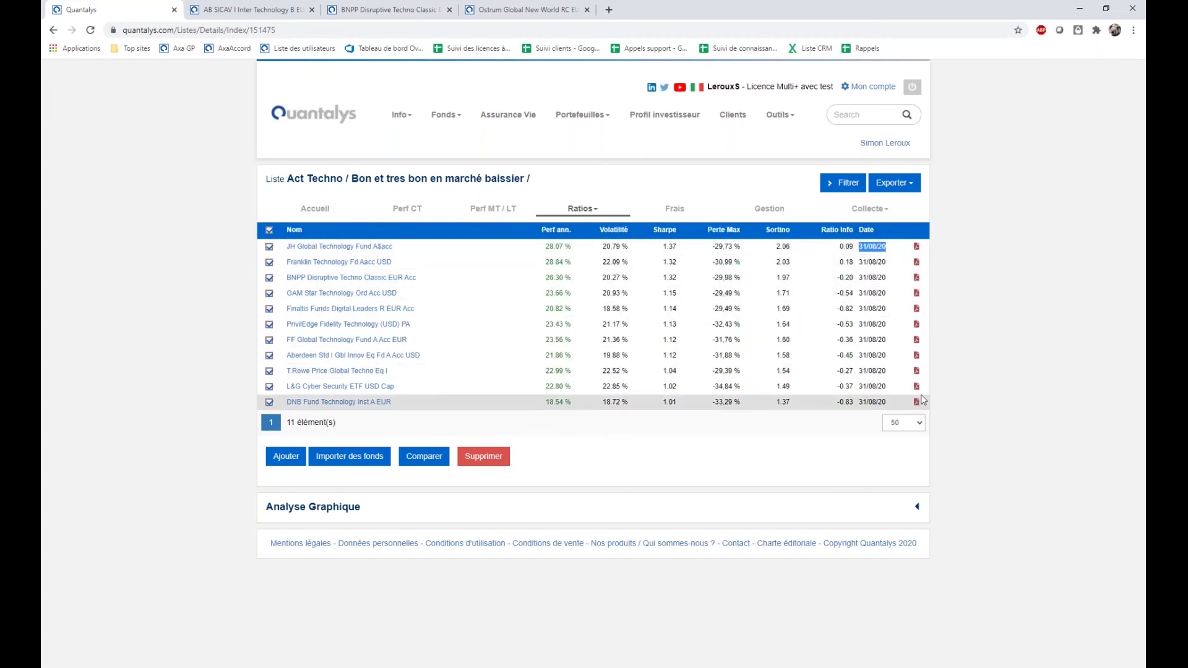
{"action": "left_click", "coordinate": [302, 210]}
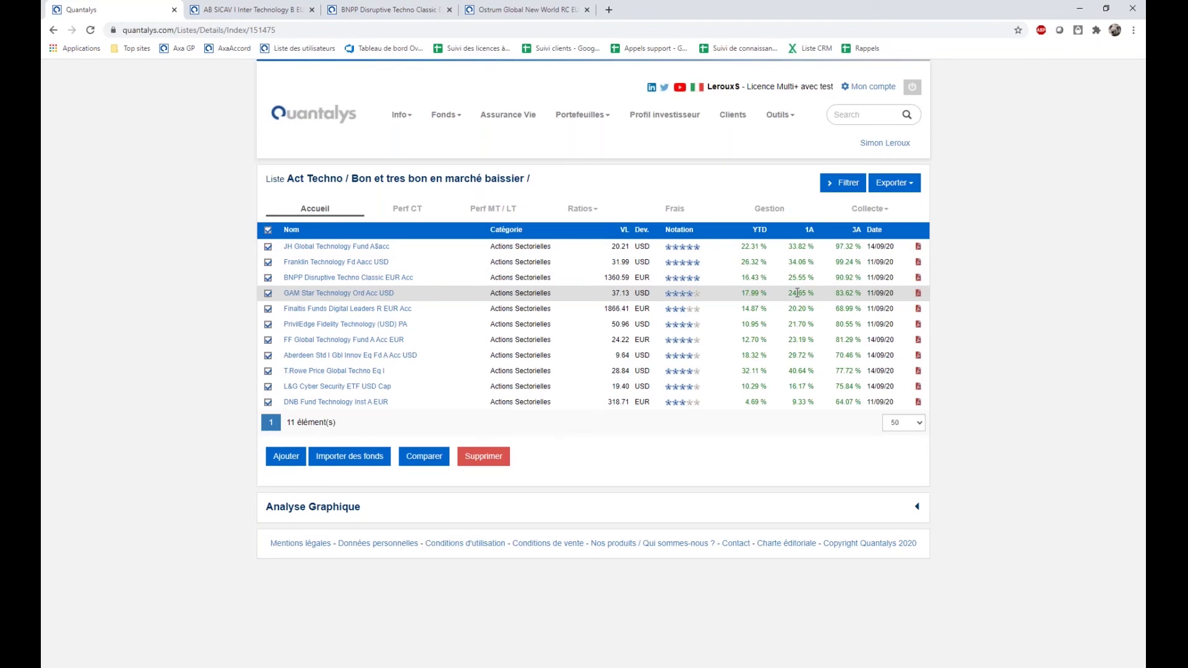
- Review the PDF and CSV export formats offered for the list without exporting anything
{"action": "left_click", "coordinate": [893, 184]}
{"action": "left_click", "coordinate": [1047, 556]}
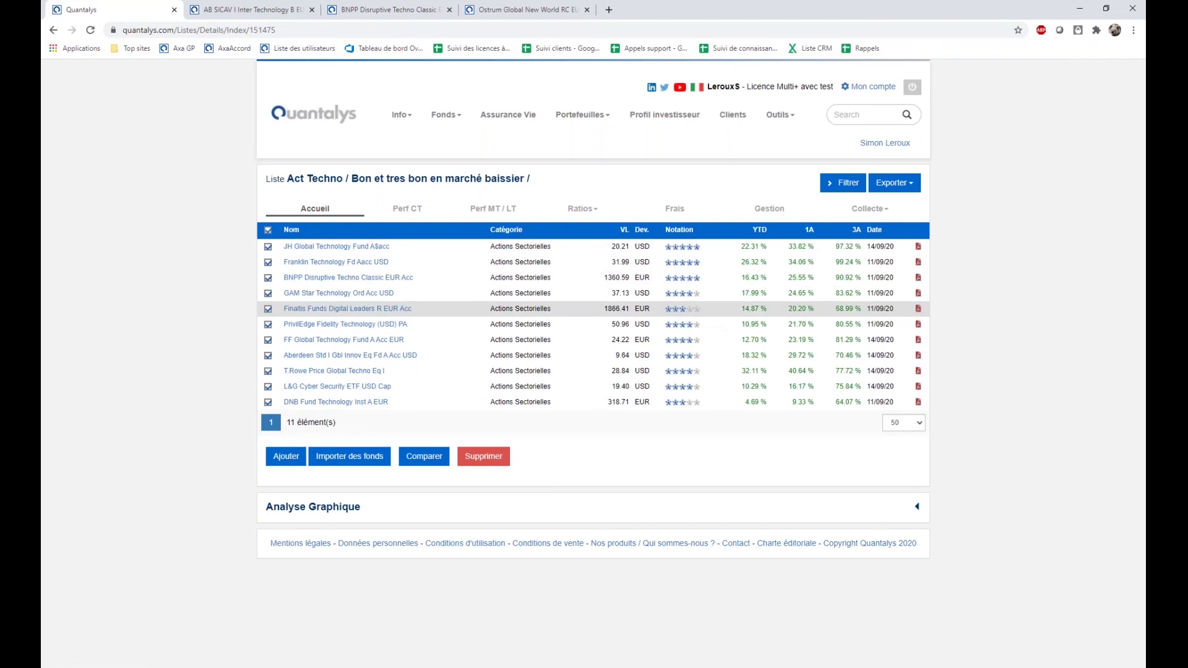
{"action": "left_click", "coordinate": [893, 183]}
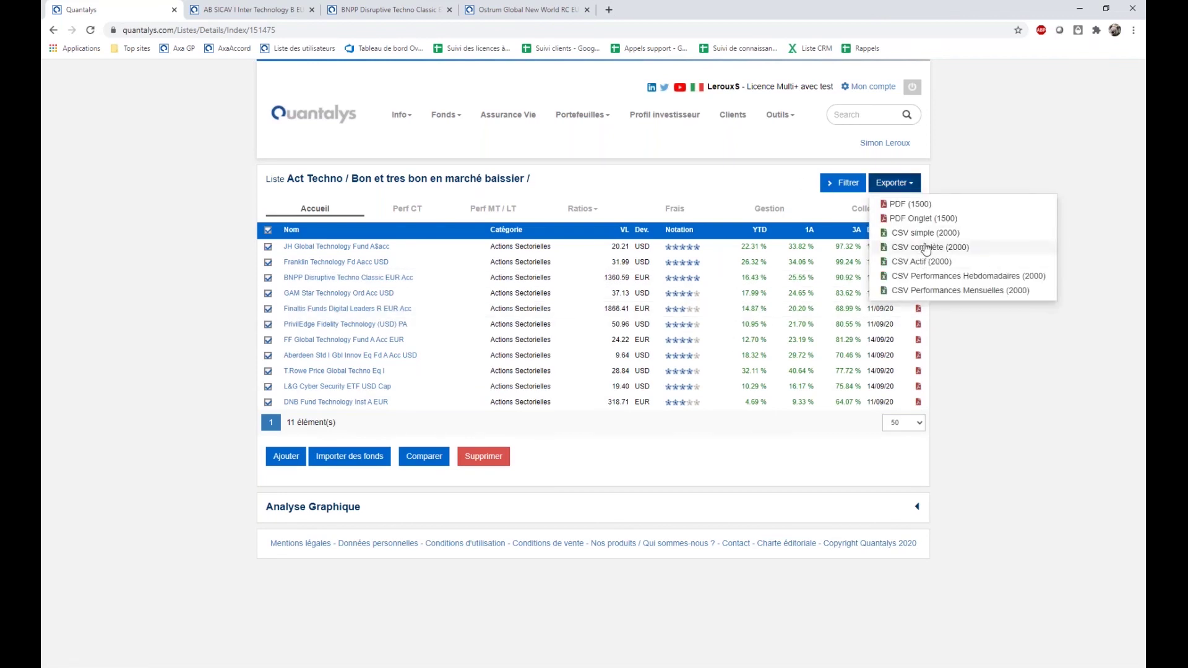
{"action": "left_click", "coordinate": [755, 473]}
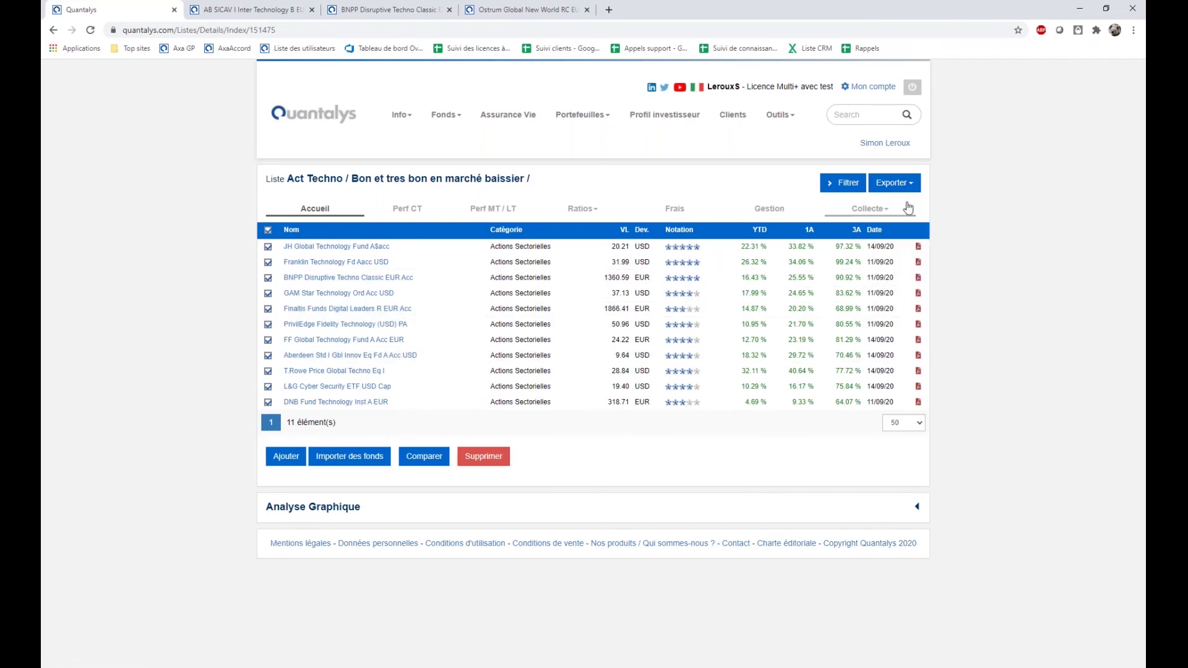
- Compare all the funds in the list and set the comparison duration to Historique commun
{"action": "left_click", "coordinate": [432, 466]}
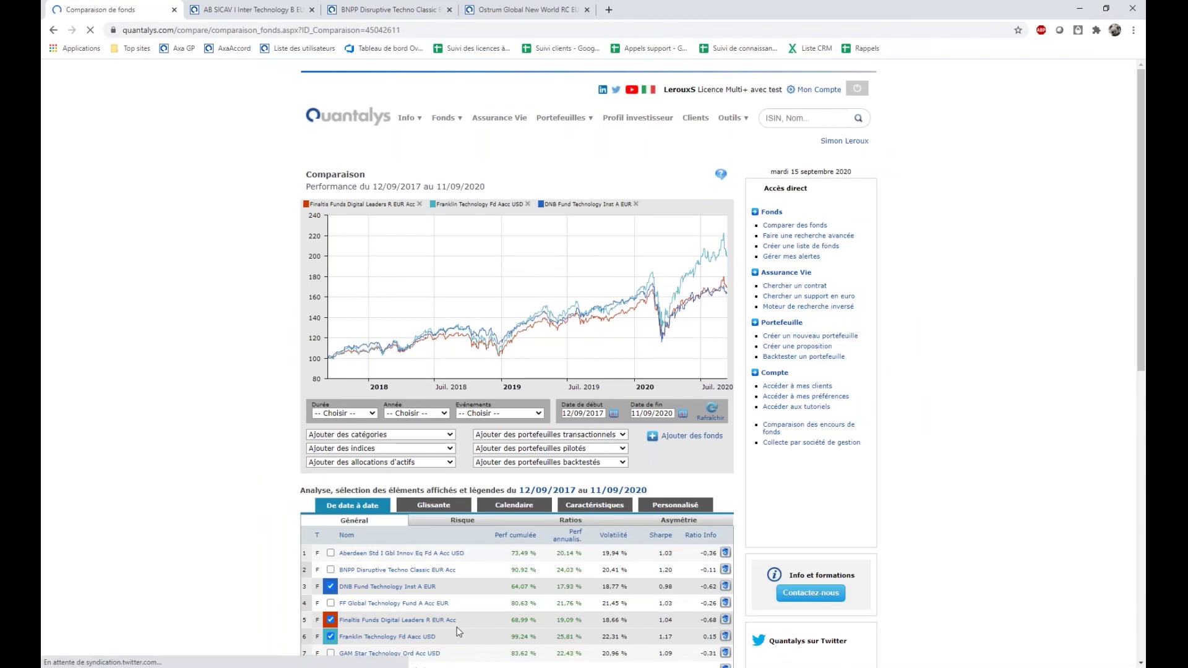
{"action": "scroll", "coordinate": [523, 575], "scroll_direction": "down", "scroll_amount": 2}
{"action": "scroll", "coordinate": [523, 574], "scroll_direction": "up", "scroll_amount": 1}
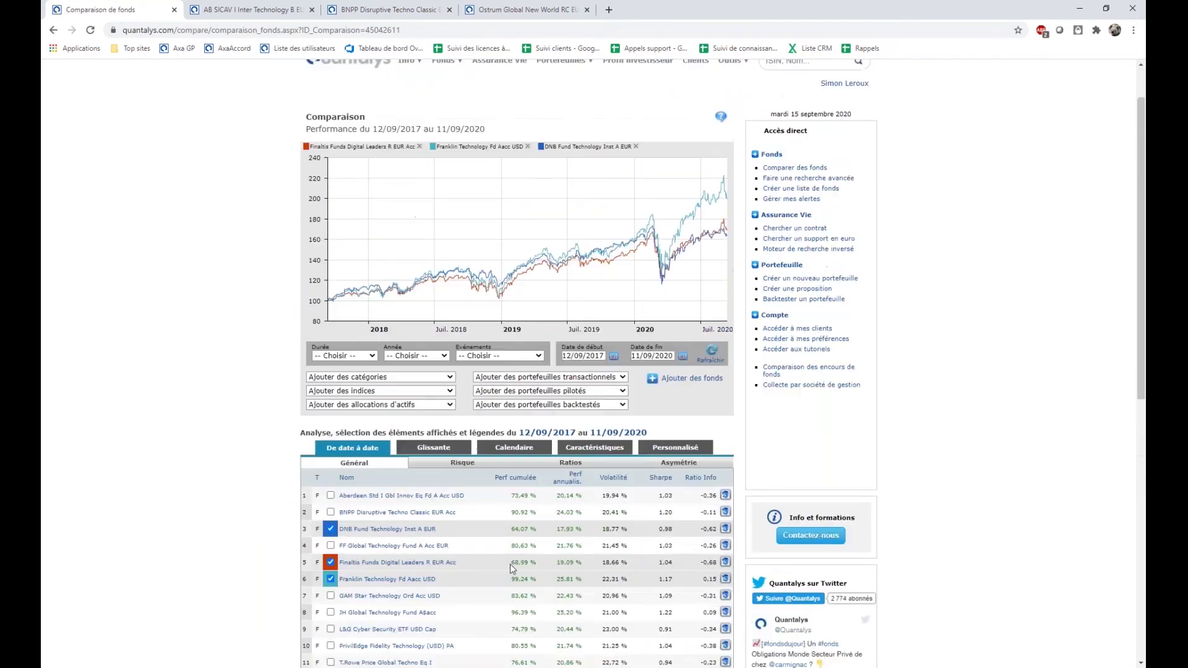
{"action": "scroll", "coordinate": [626, 532], "scroll_direction": "down", "scroll_amount": 1}
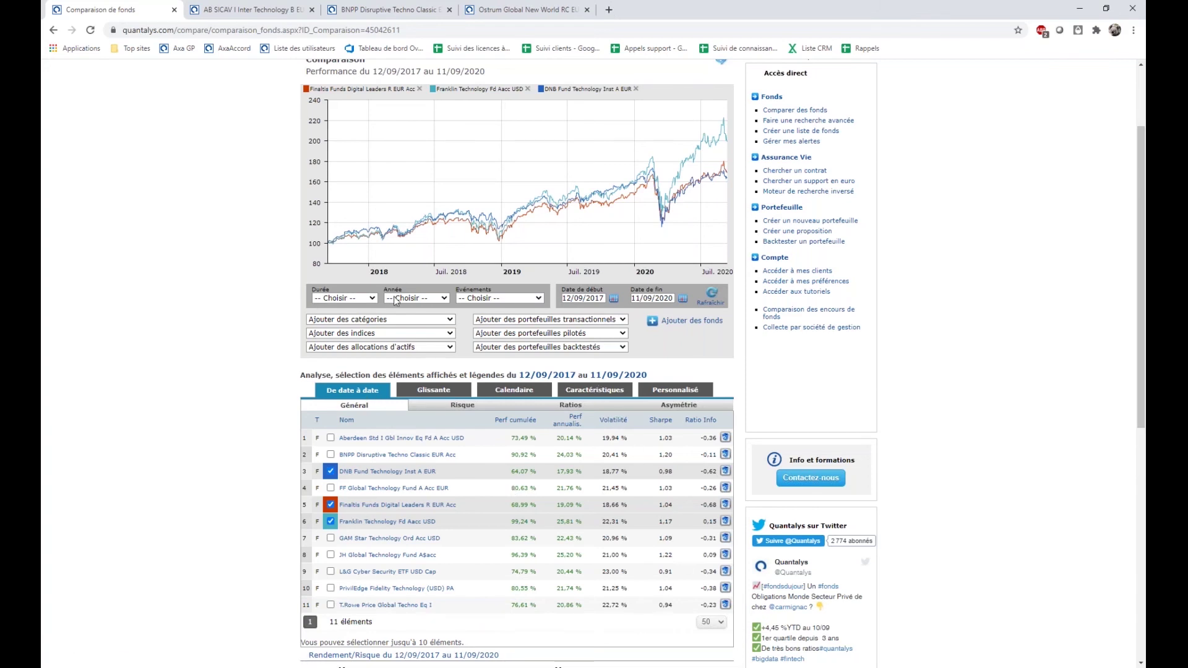
{"action": "left_click", "coordinate": [344, 299]}
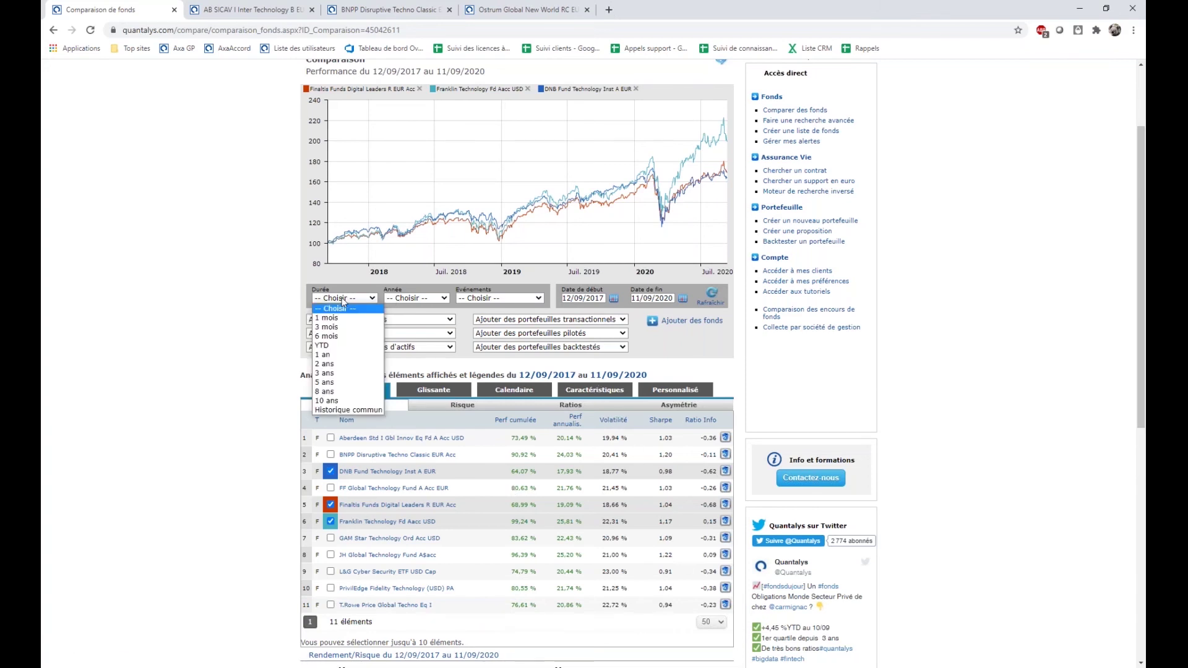
{"action": "left_click", "coordinate": [340, 411]}
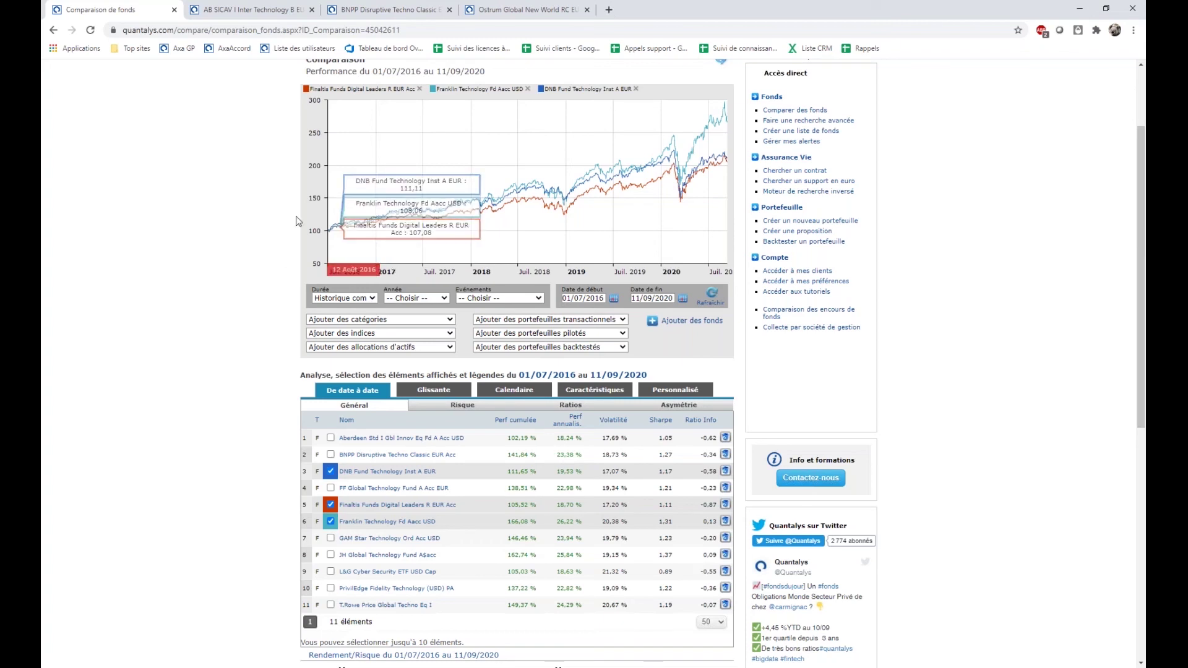
- Examine the comparison's performance chart, fund table, risk/return plots and correlation matrix over the common history
{"action": "mouse_move", "coordinate": [341, 246]}
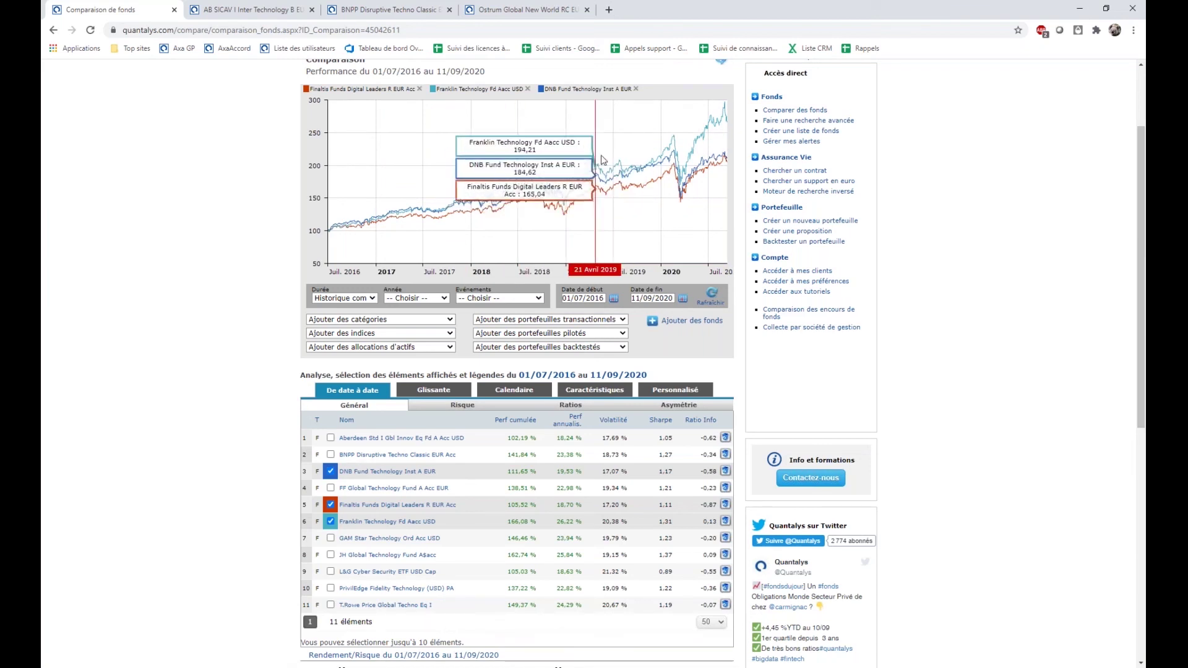
{"action": "left_click_drag", "start_coordinate": [322, 621], "coordinate": [342, 627]}
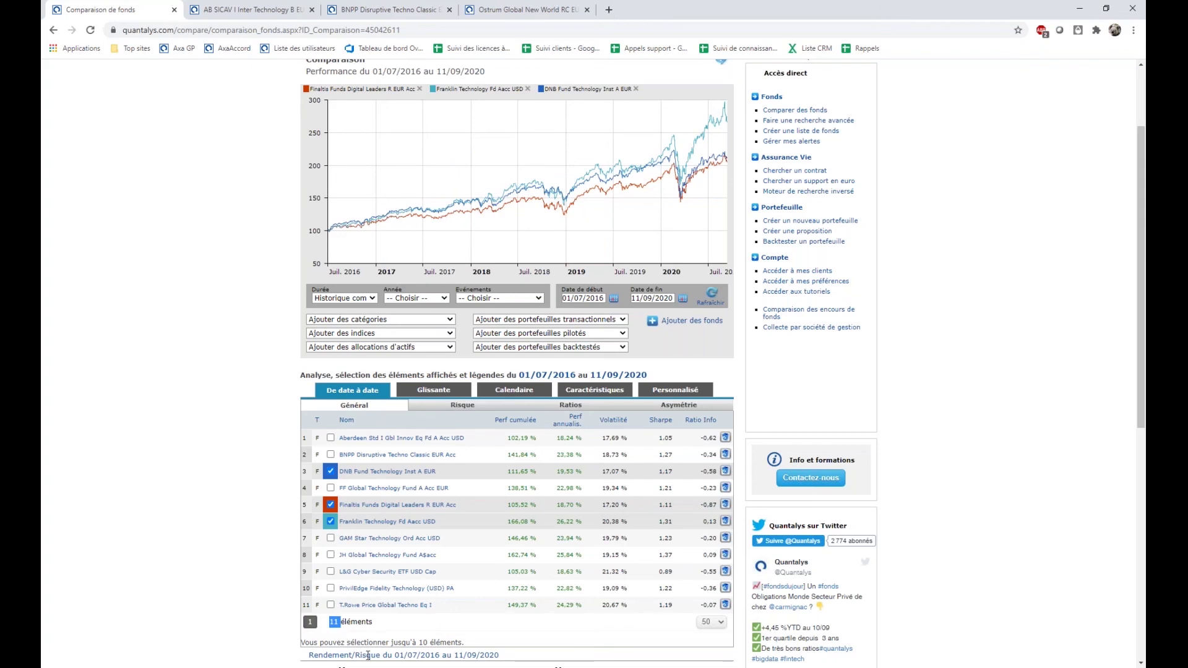
{"action": "scroll", "coordinate": [598, 592], "scroll_direction": "up", "scroll_amount": 1}
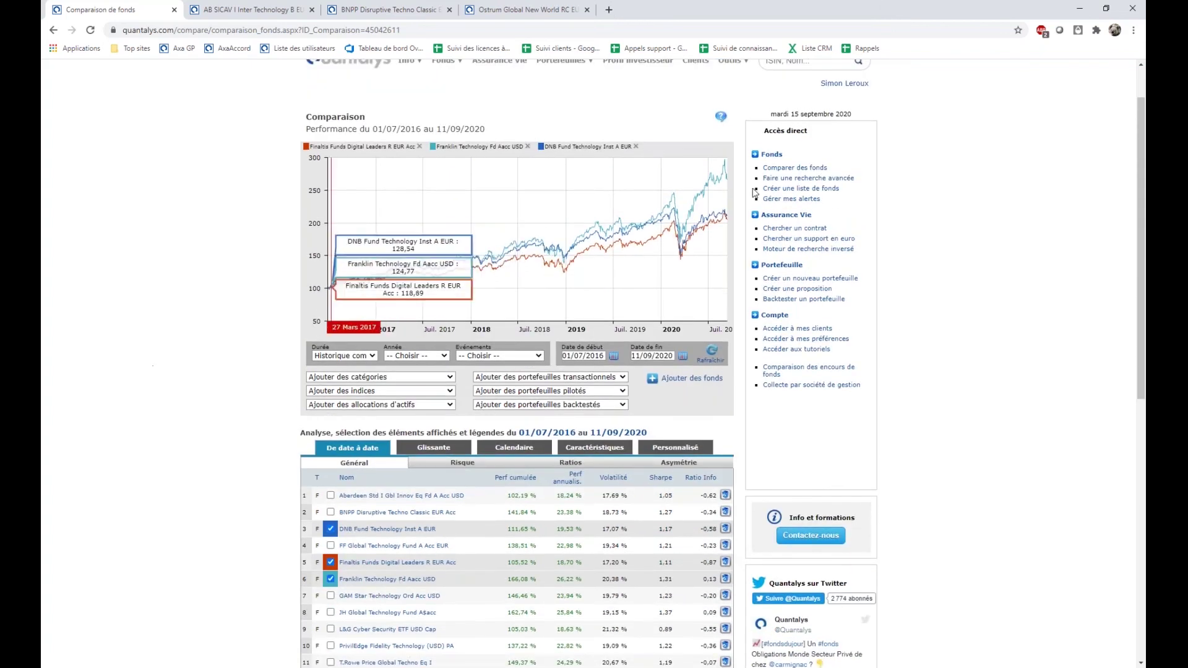
{"action": "scroll", "coordinate": [770, 611], "scroll_direction": "down", "scroll_amount": 1}
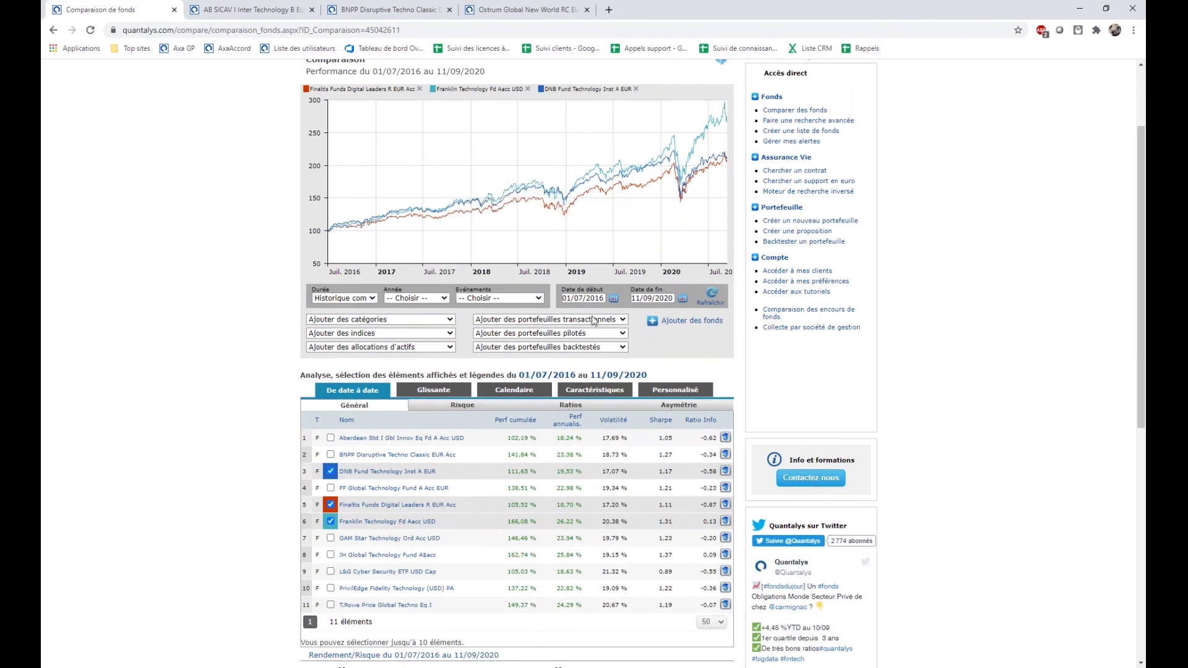
{"action": "scroll", "coordinate": [751, 449], "scroll_direction": "down", "scroll_amount": 5}
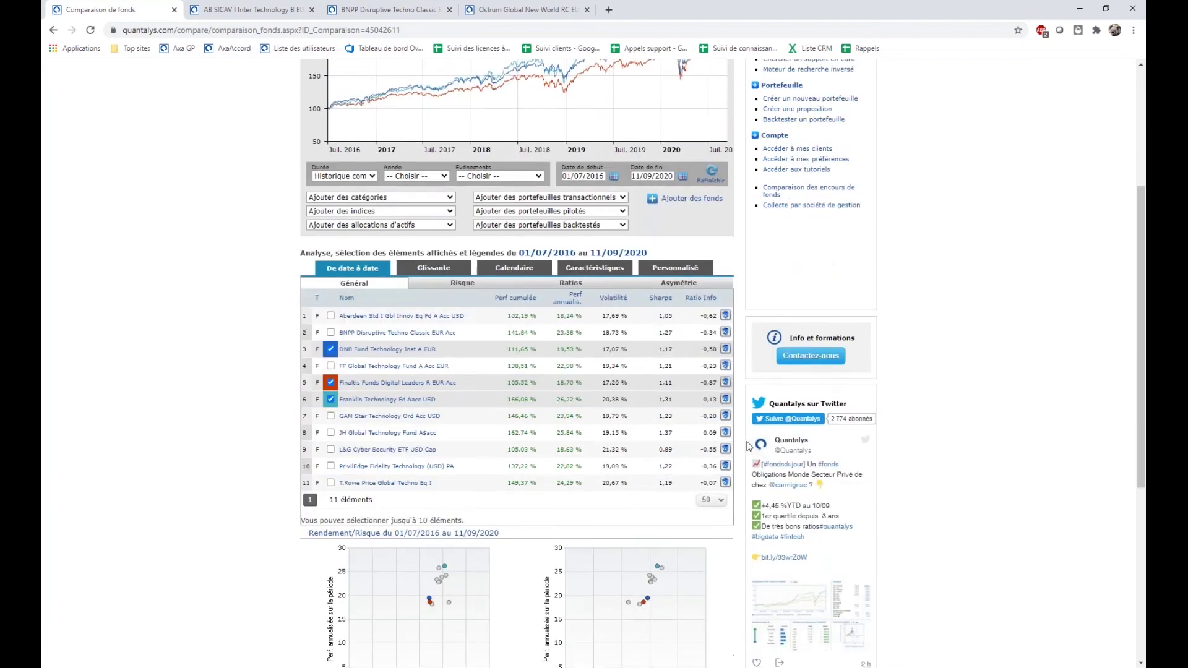
{"action": "scroll", "coordinate": [718, 267], "scroll_direction": "up", "scroll_amount": 6}
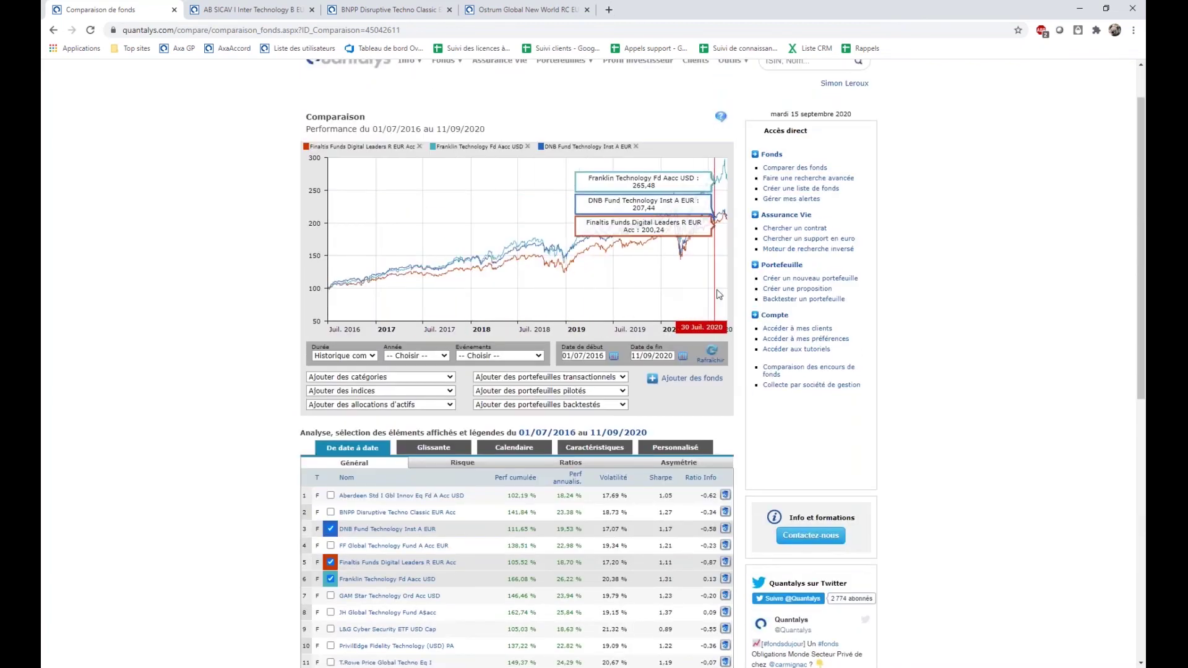
{"action": "scroll", "coordinate": [718, 266], "scroll_direction": "down", "scroll_amount": 8}
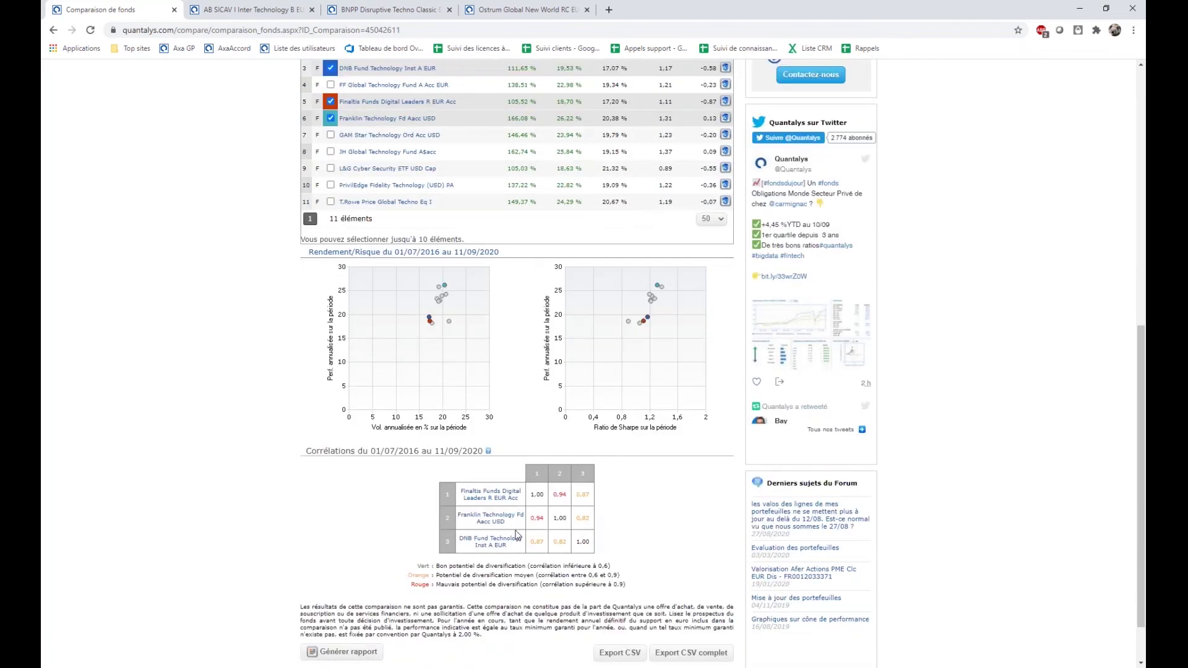
{"action": "scroll", "coordinate": [519, 535], "scroll_direction": "up", "scroll_amount": 1}
{"action": "scroll", "coordinate": [519, 536], "scroll_direction": "up", "scroll_amount": 6}
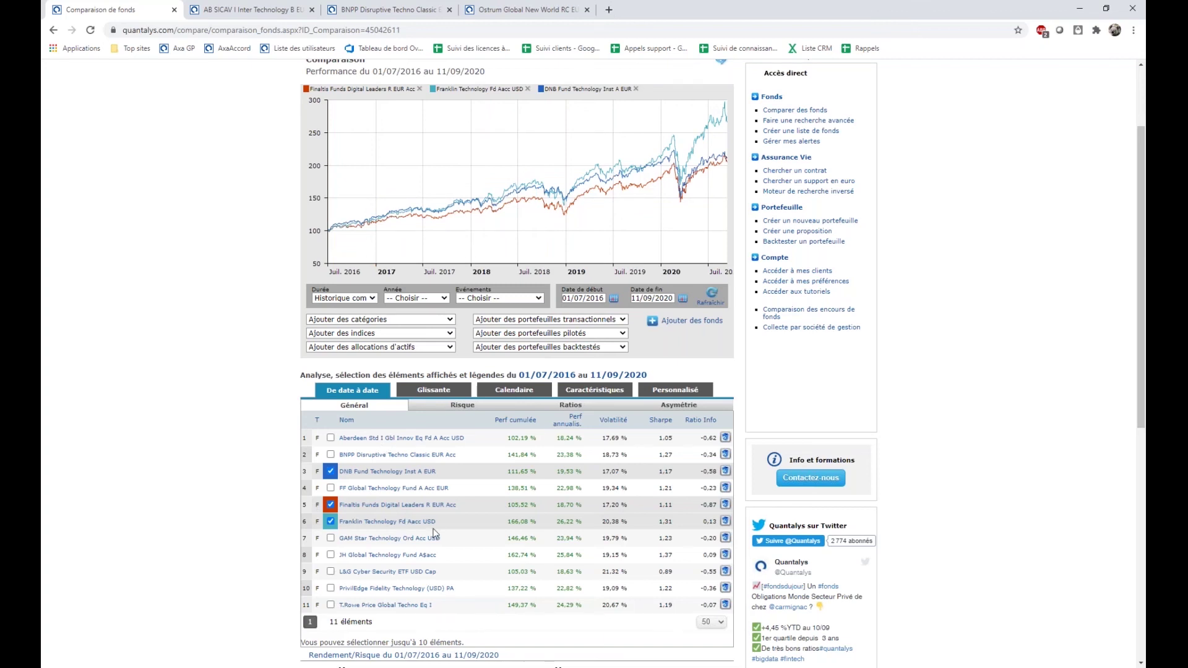
{"action": "scroll", "coordinate": [437, 533], "scroll_direction": "down", "scroll_amount": 3}
{"action": "scroll", "coordinate": [526, 525], "scroll_direction": "up", "scroll_amount": 2}
{"action": "scroll", "coordinate": [612, 204], "scroll_direction": "up", "scroll_amount": 1}
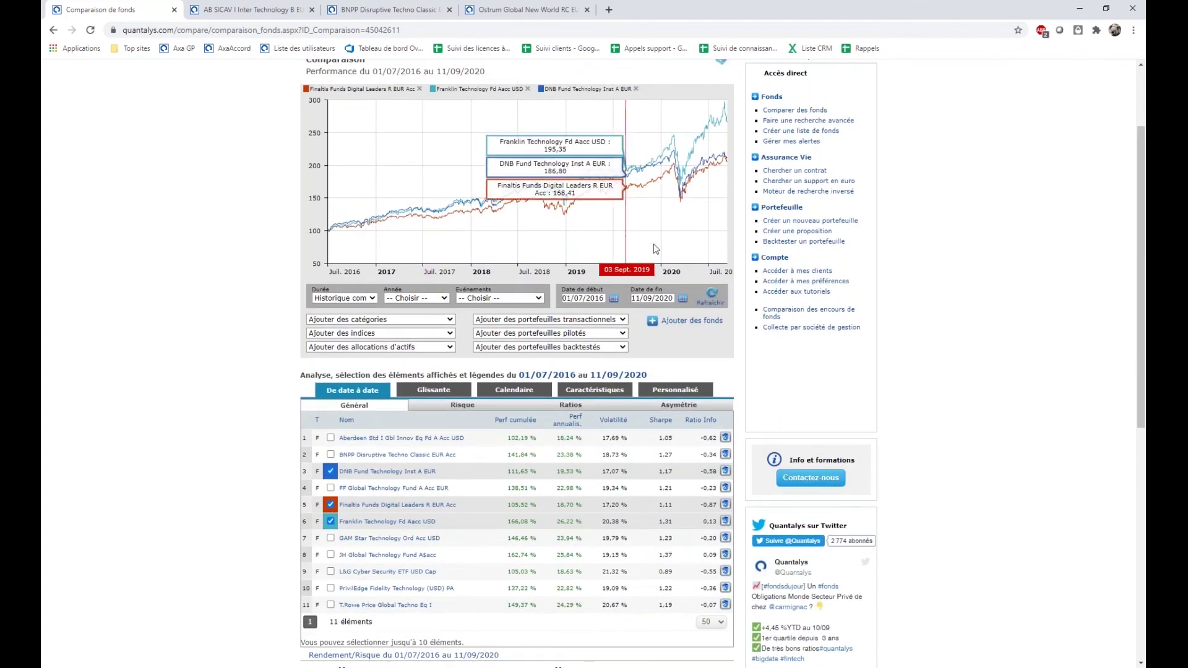
- Add FF Global Technology Fund A Acc EUR and Aberdeen Std I Gbl Innov Eq Fd A Acc USD to the chart and check the correlations
{"action": "left_click", "coordinate": [331, 490]}
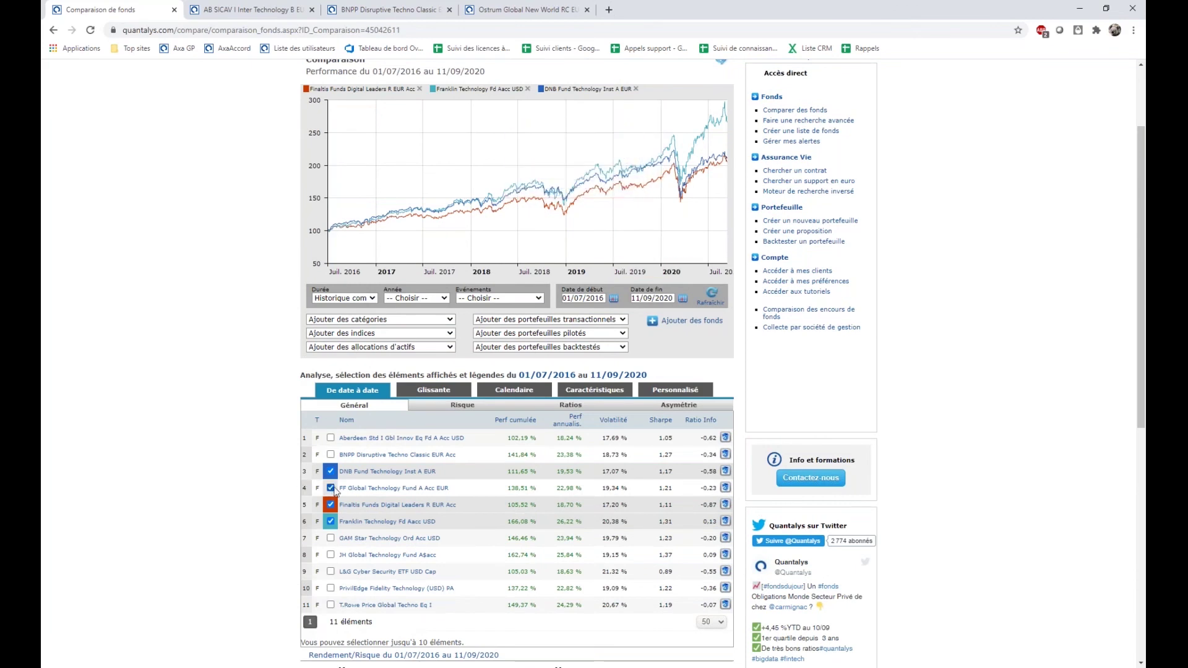
{"action": "left_click", "coordinate": [332, 450]}
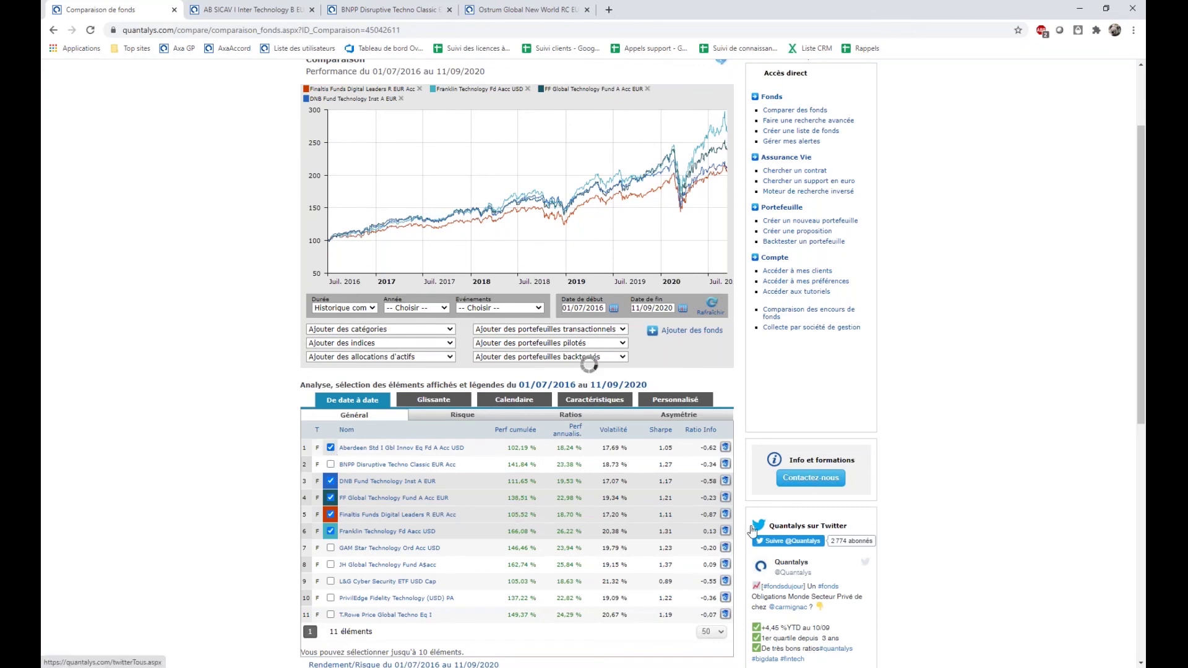
{"action": "scroll", "coordinate": [629, 487], "scroll_direction": "down", "scroll_amount": 6}
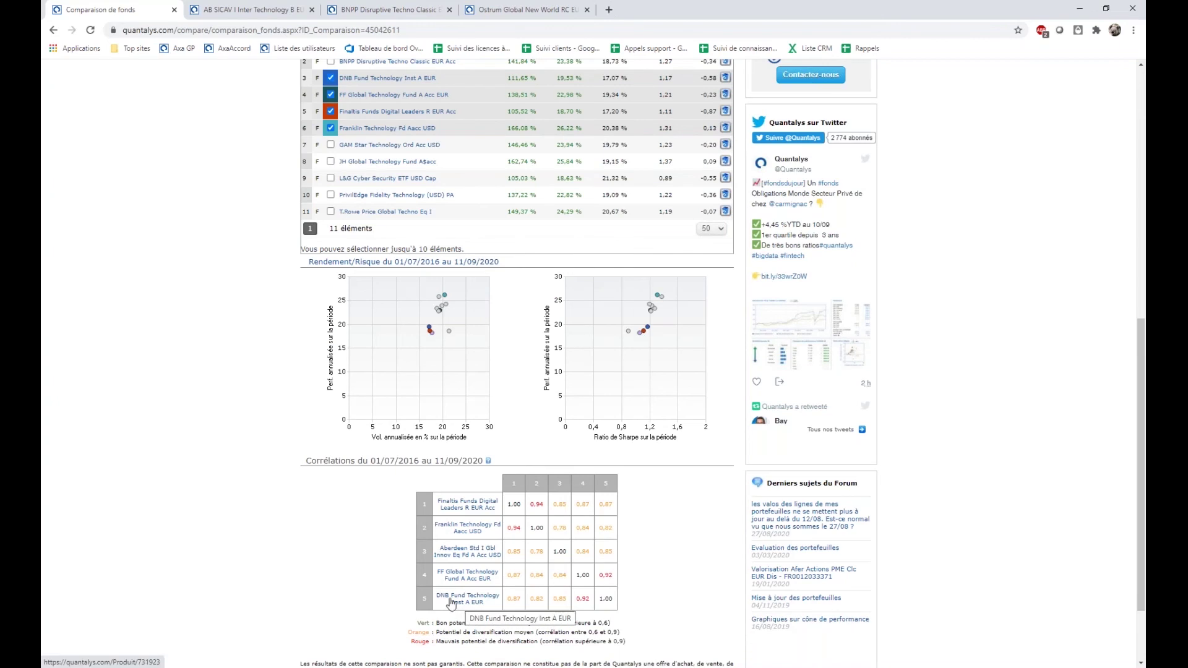
{"action": "scroll", "coordinate": [452, 603], "scroll_direction": "up", "scroll_amount": 5}
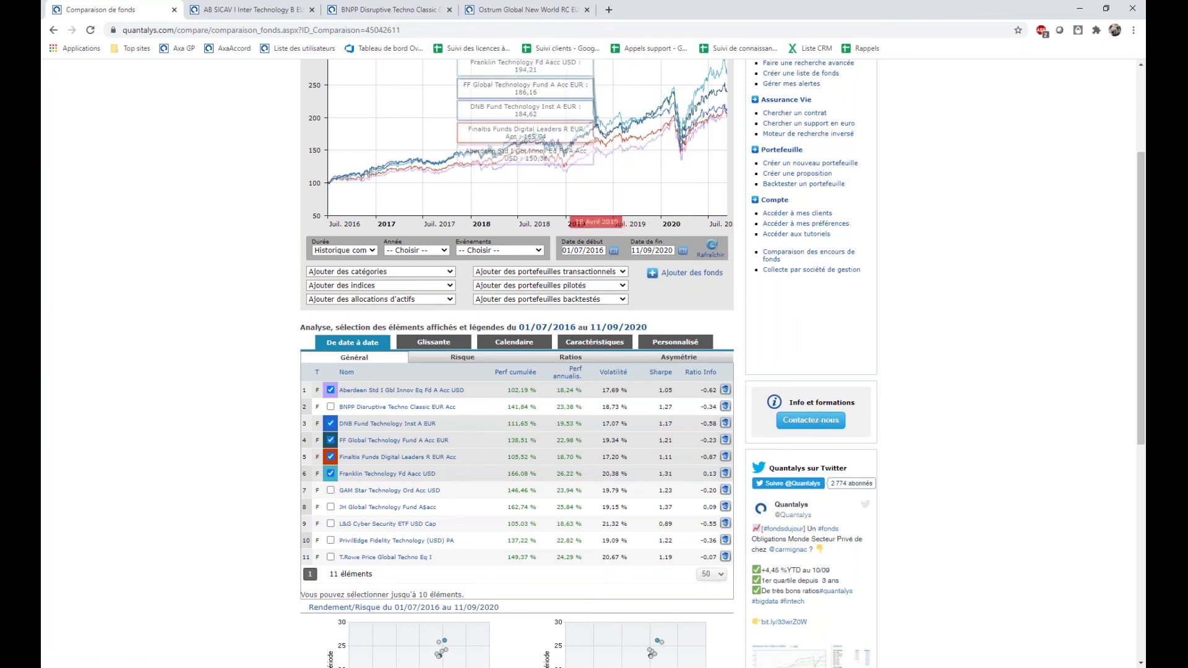
- Set the comparison duration to YTD with an end date of 31/08/2020 and refresh the analysis
{"action": "left_click", "coordinate": [345, 251]}
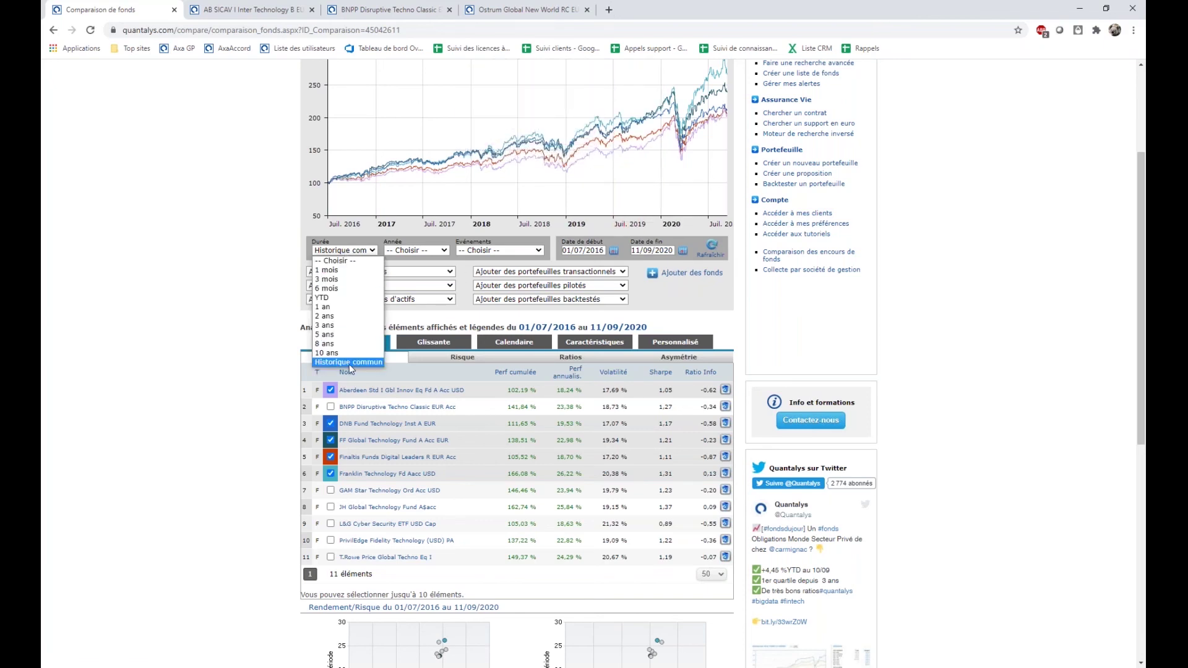
{"action": "left_click", "coordinate": [320, 298]}
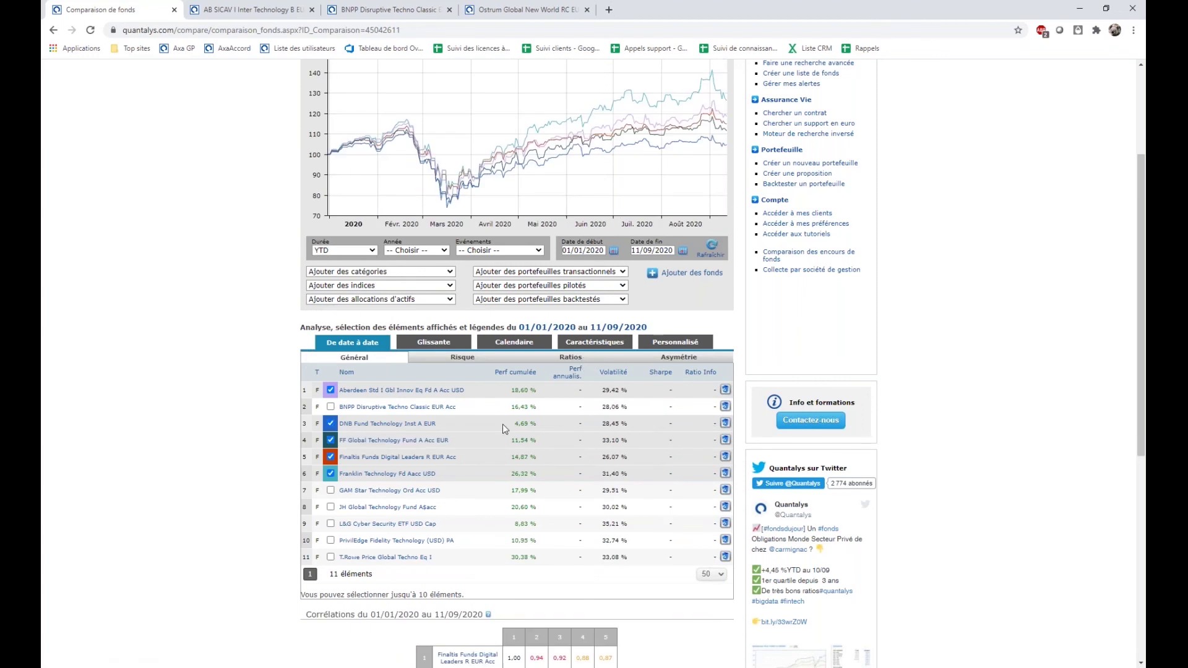
{"action": "left_click", "coordinate": [651, 308]}
{"action": "mouse_move", "coordinate": [542, 276]}
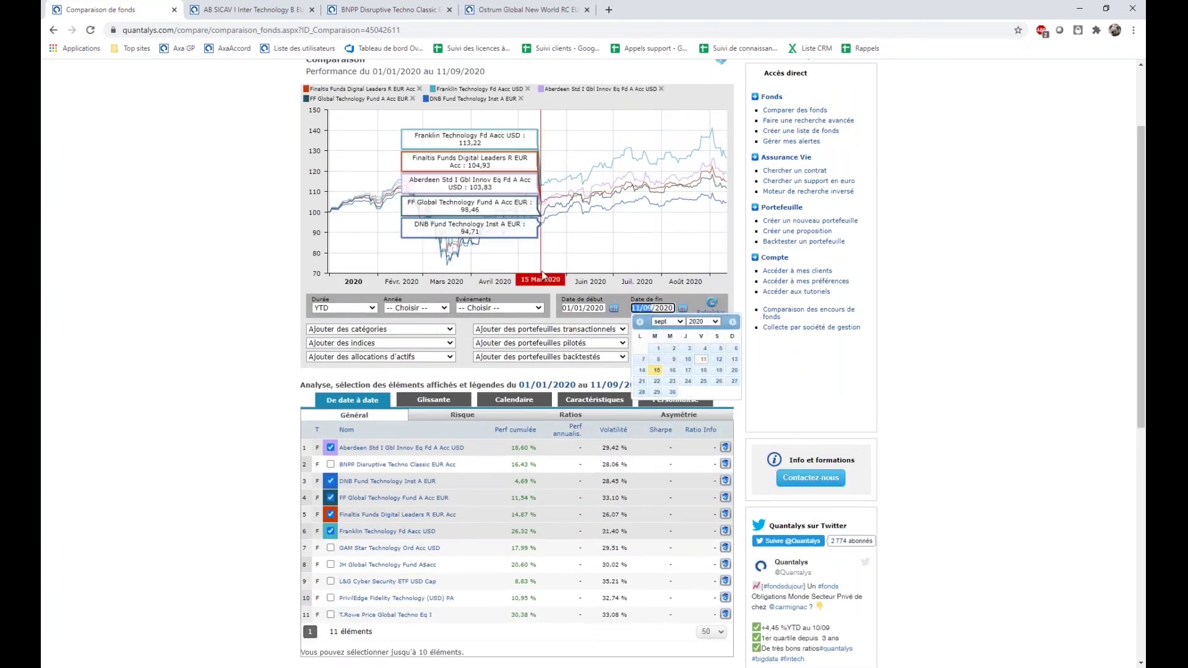
{"action": "type", "text": "31/08"}
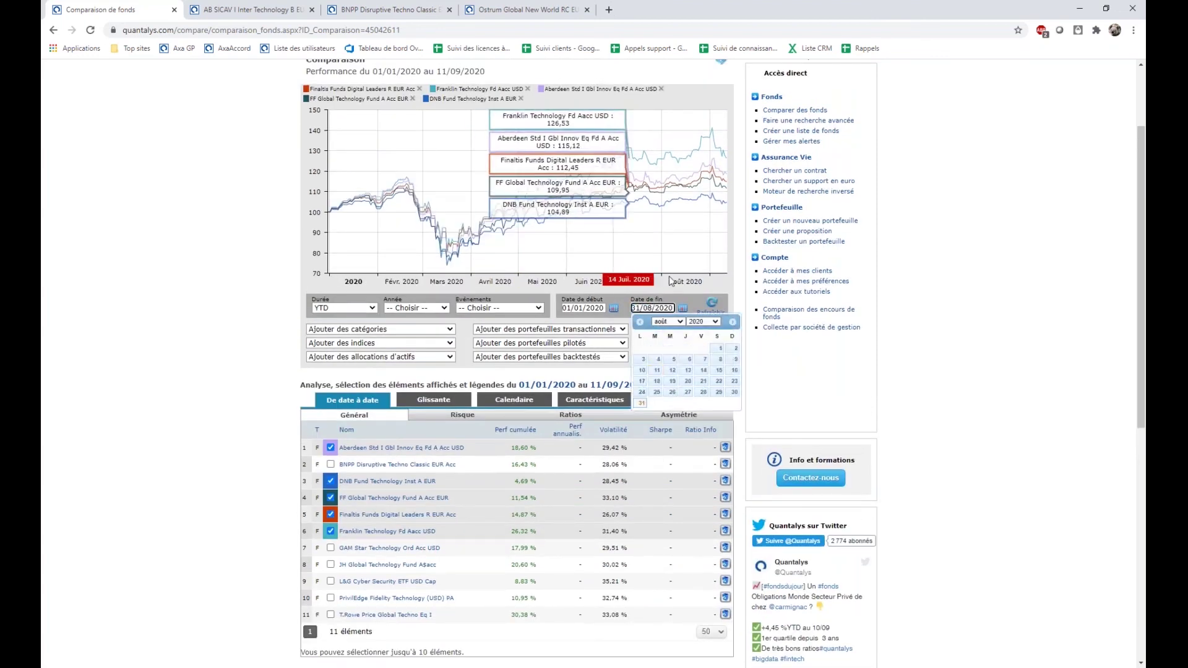
{"action": "left_click", "coordinate": [711, 304]}
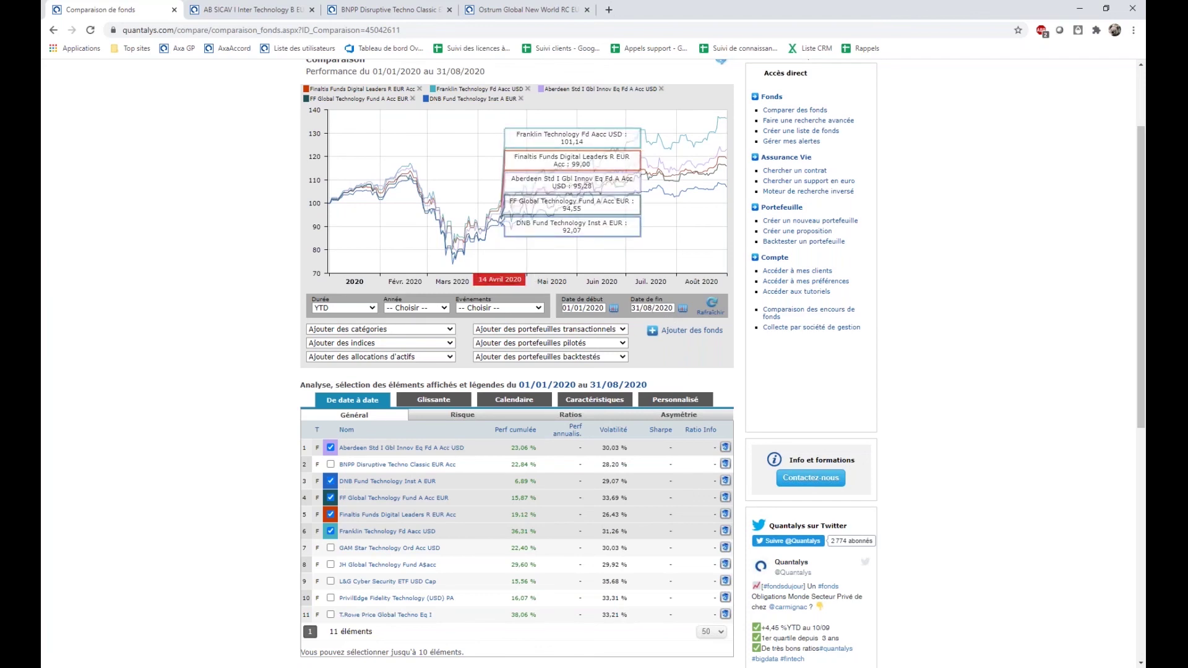
- Find the Actions Sectorielles Technologies category with the filter "tech" and add it to the comparison
{"action": "left_click", "coordinate": [366, 333]}
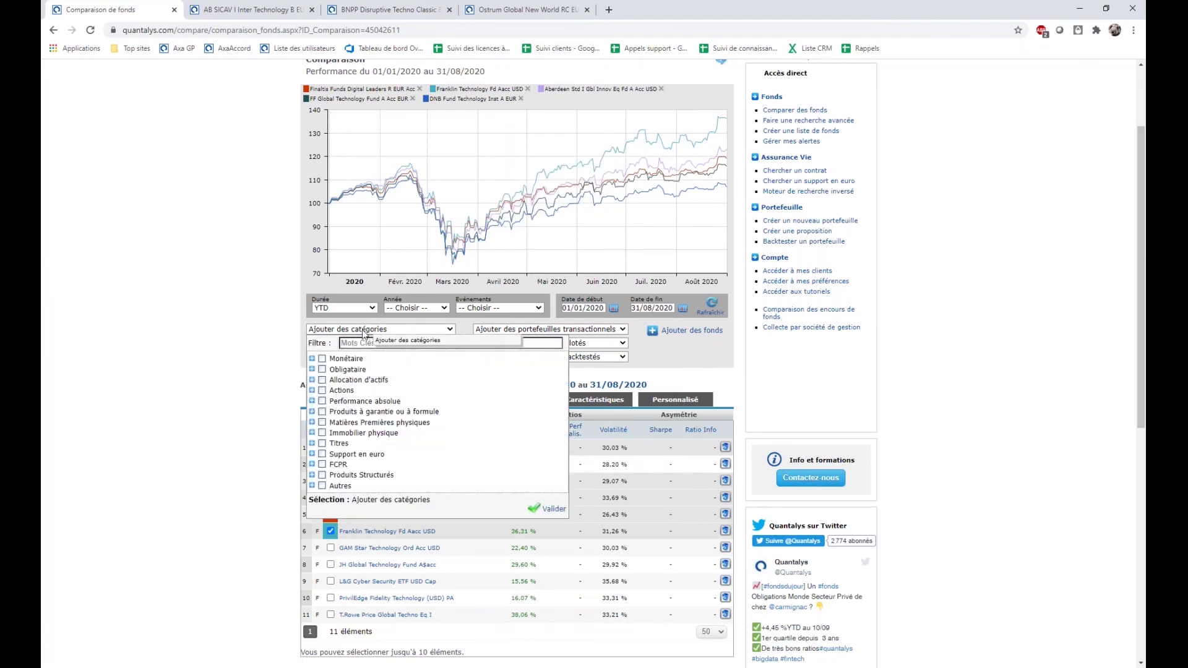
{"action": "left_click", "coordinate": [361, 340]}
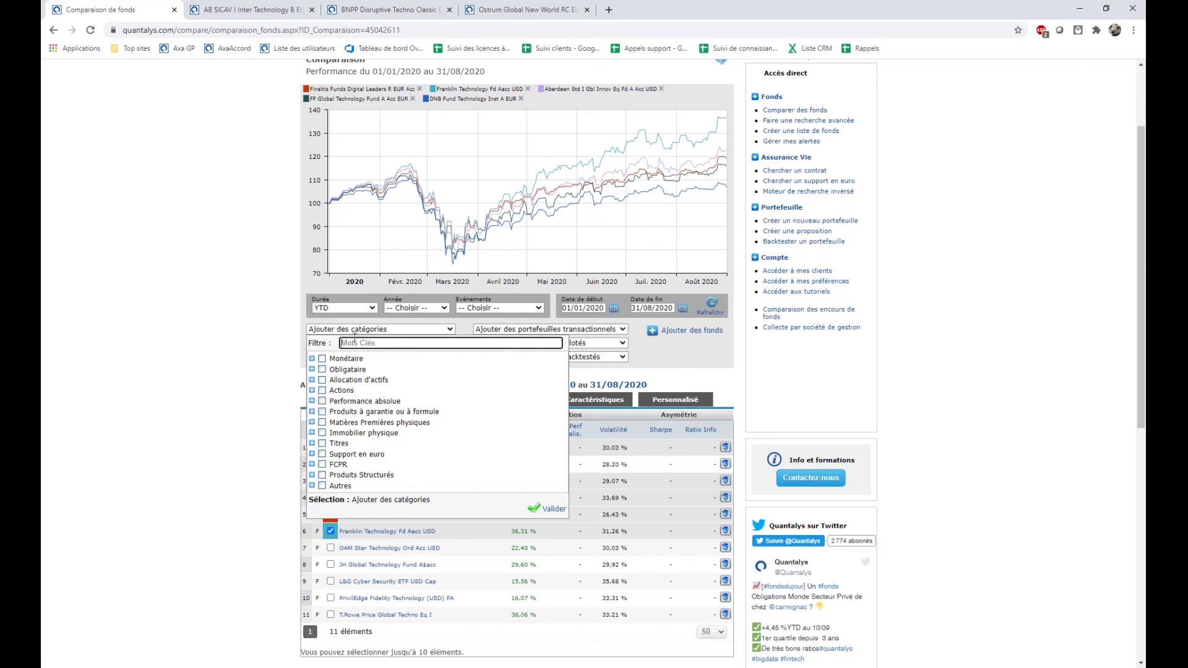
{"action": "type", "text": "tech"}
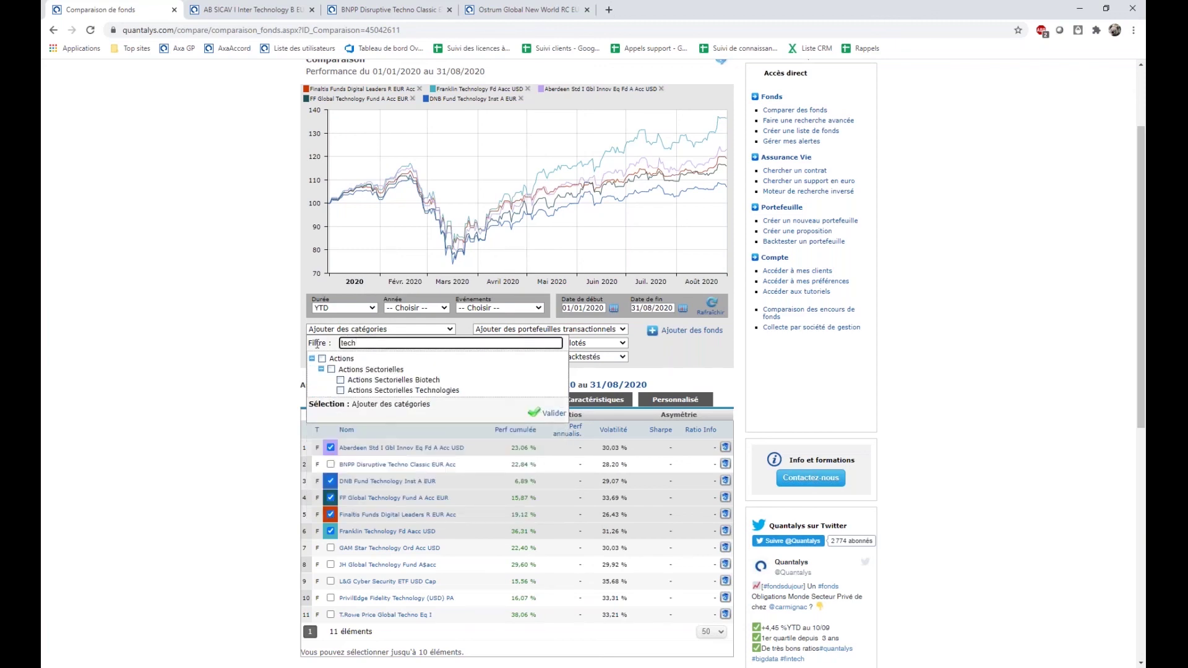
{"action": "left_click", "coordinate": [341, 391]}
{"action": "left_click", "coordinate": [674, 372]}
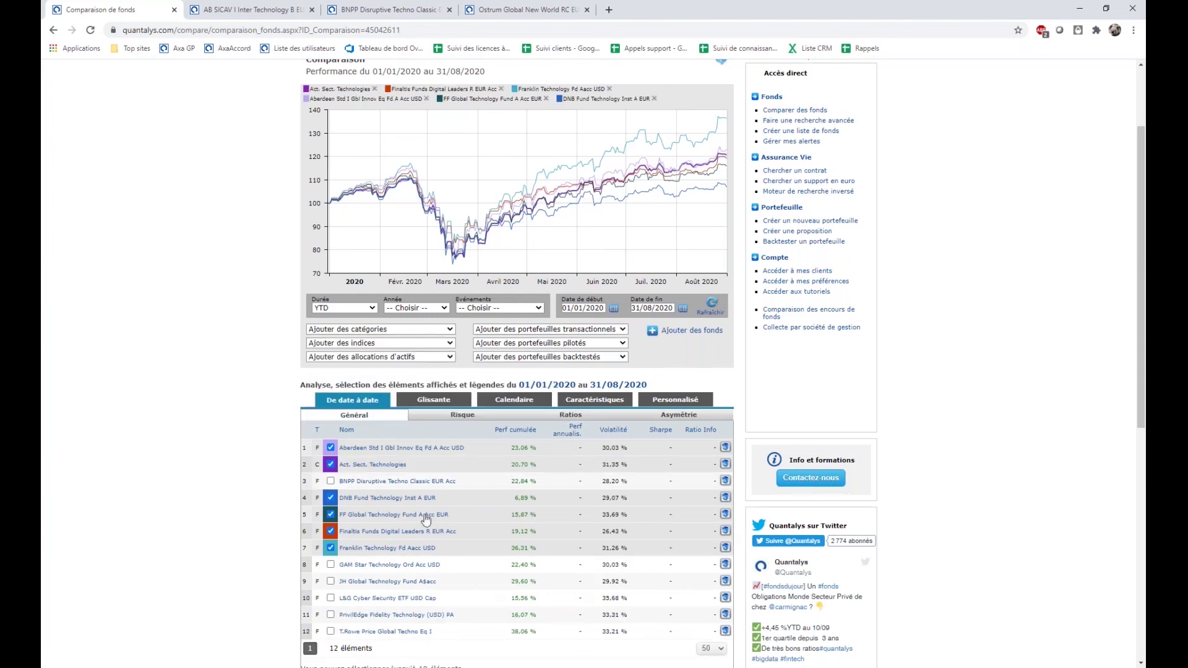
- Search the available comparison indices for "tec" without selecting any, and clear the filter
{"action": "left_click", "coordinate": [367, 343]}
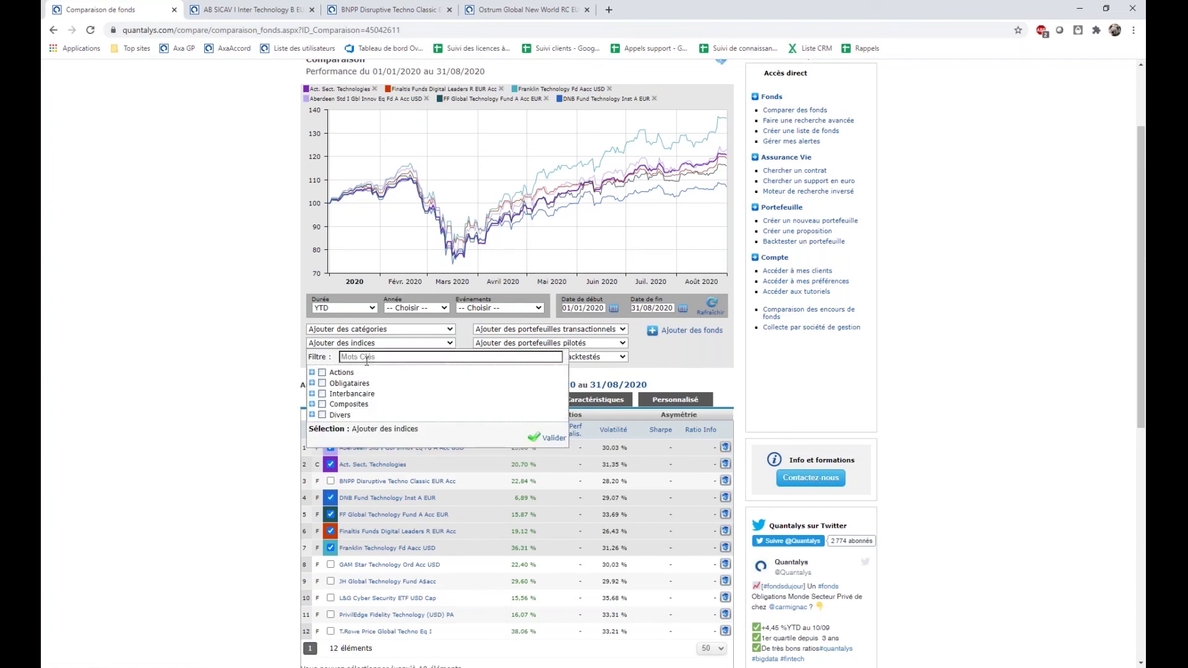
{"action": "type", "text": "tec"}
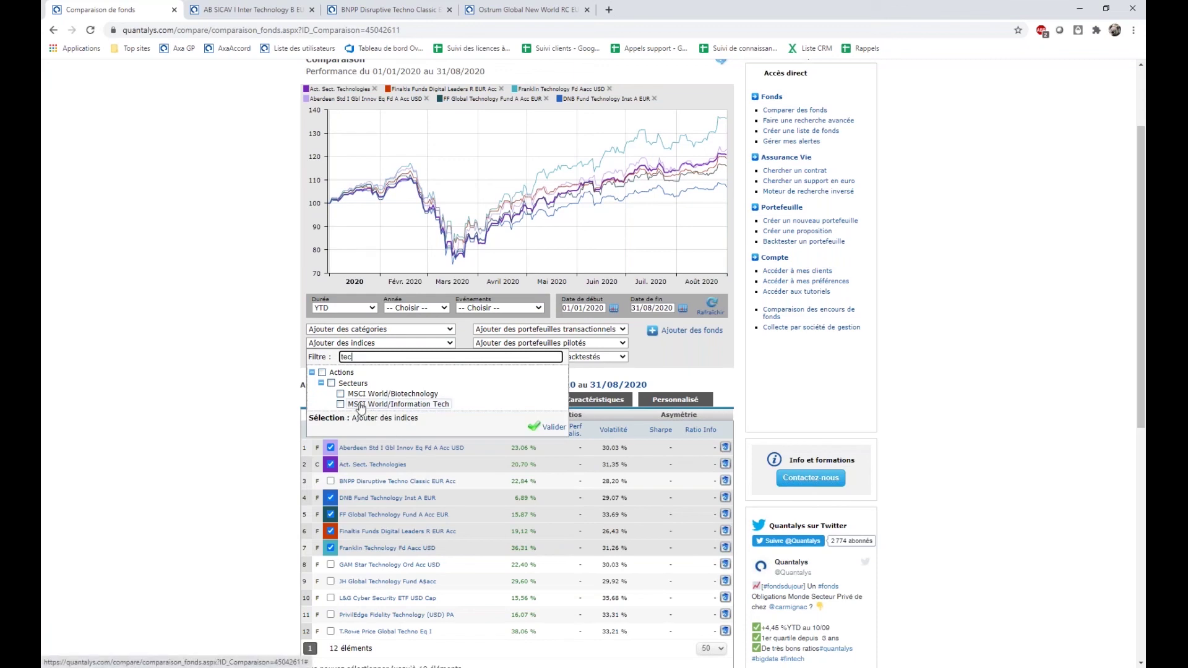
{"action": "left_click", "coordinate": [221, 323]}
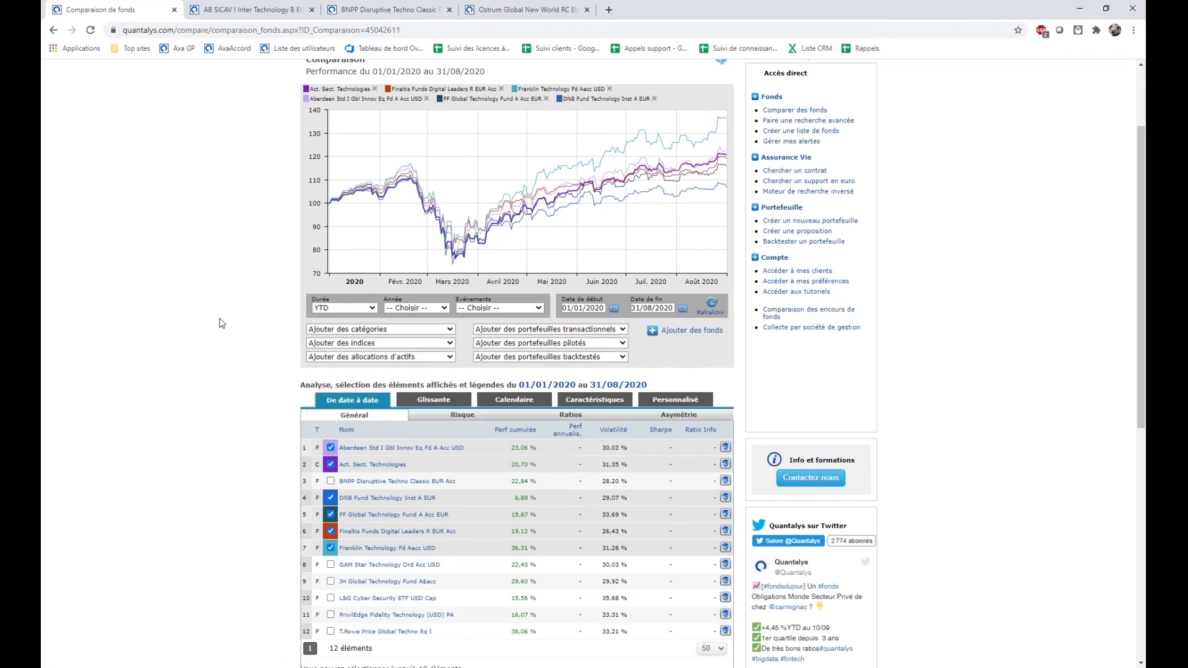
{"action": "left_click", "coordinate": [334, 343]}
{"action": "left_click", "coordinate": [364, 360]}
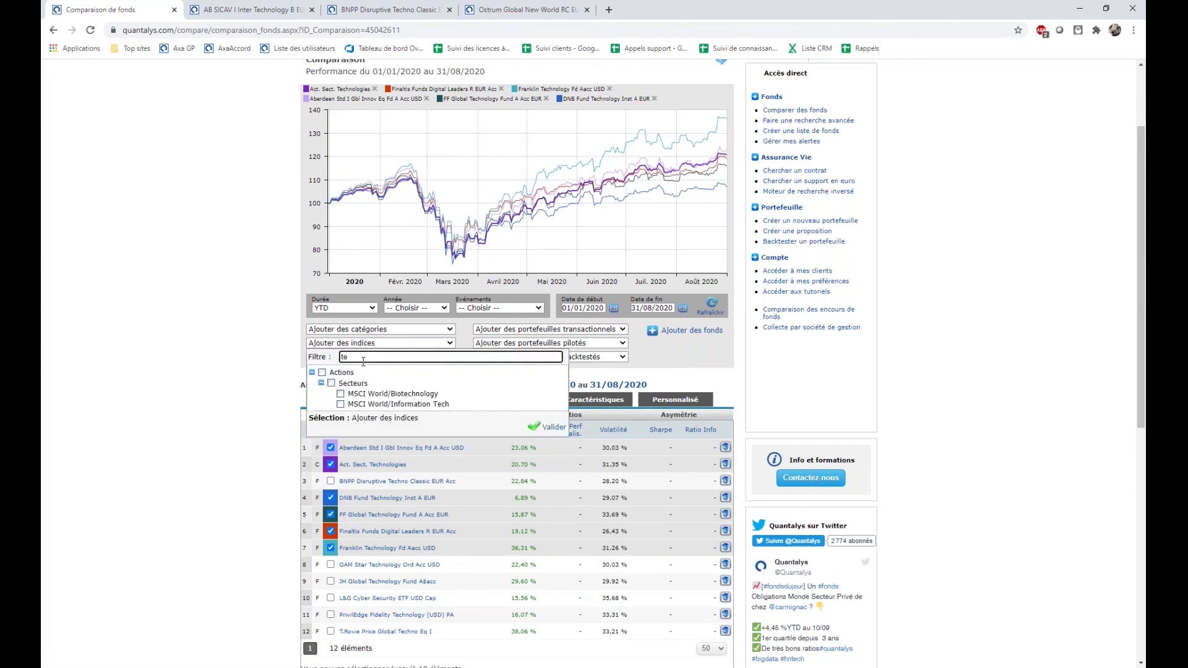
{"action": "key", "text": "BackSpace"}
{"action": "key", "text": "BackSpace"}
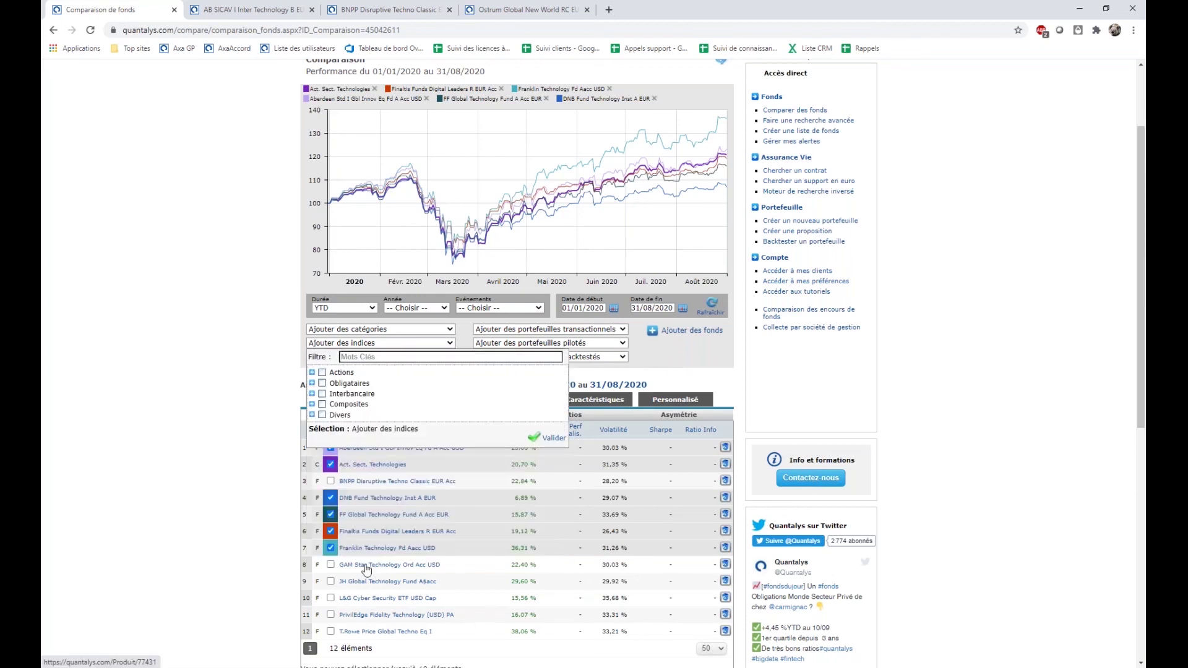
- Open the GAM Star Technology Ord Acc USD fund sheet in a new tab and highlight its Quantalys reference index
{"action": "right_click", "coordinate": [365, 569]}
{"action": "left_click", "coordinate": [393, 575]}
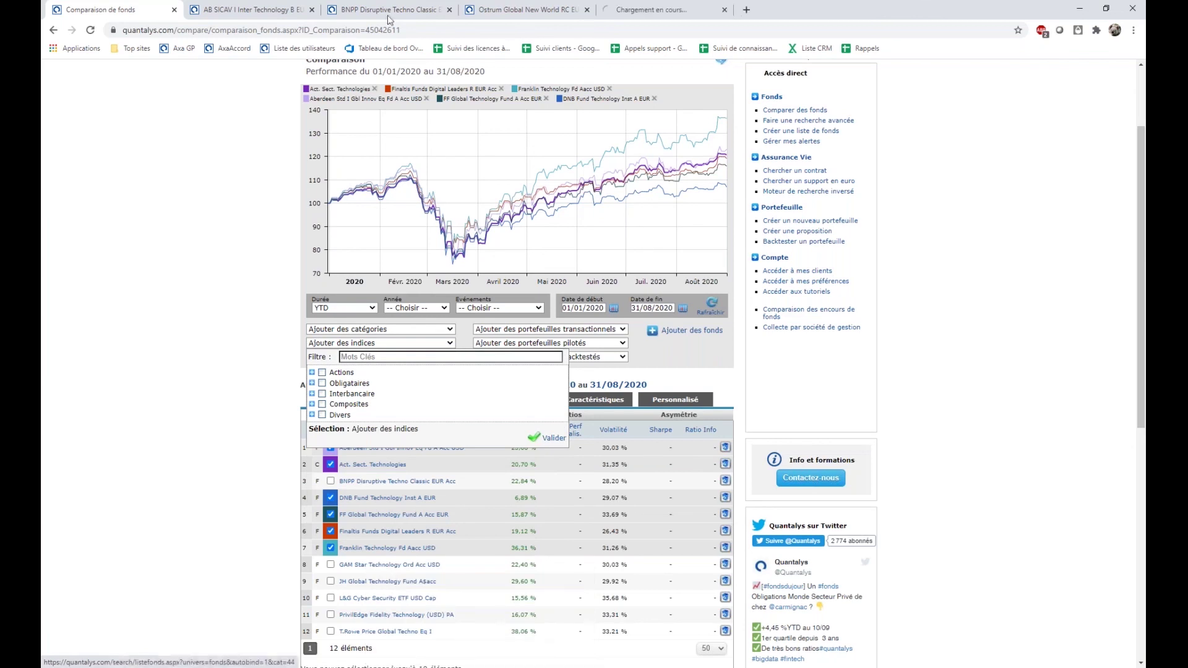
{"action": "left_click", "coordinate": [675, 12]}
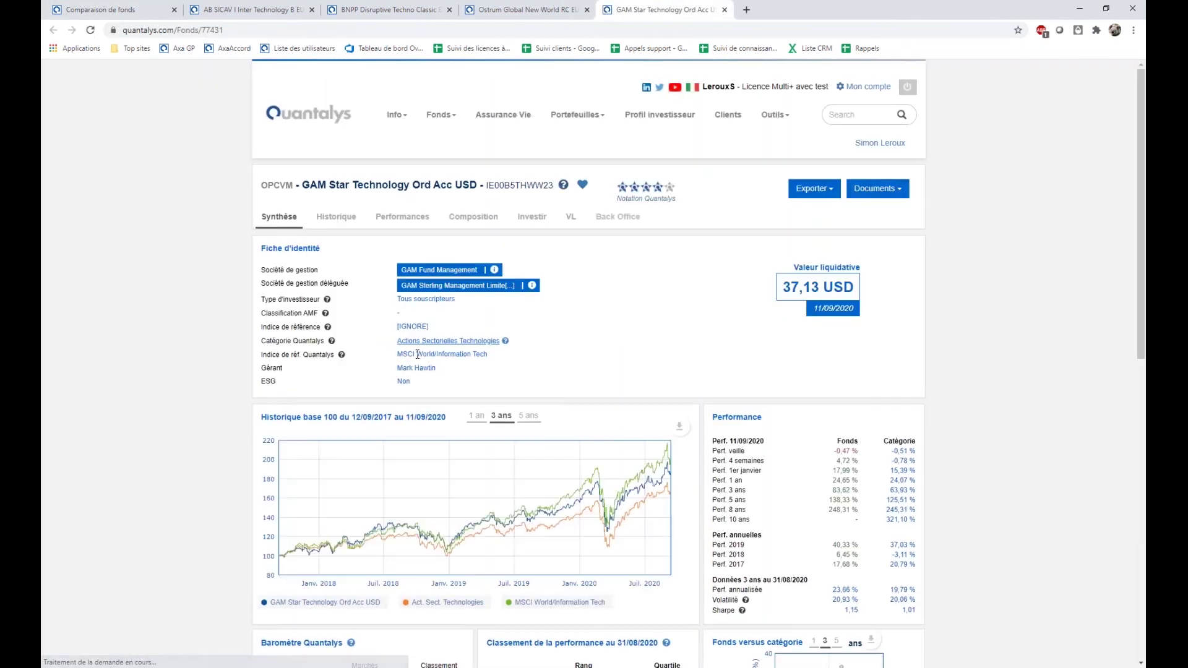
{"action": "left_click_drag", "start_coordinate": [397, 354], "coordinate": [529, 362]}
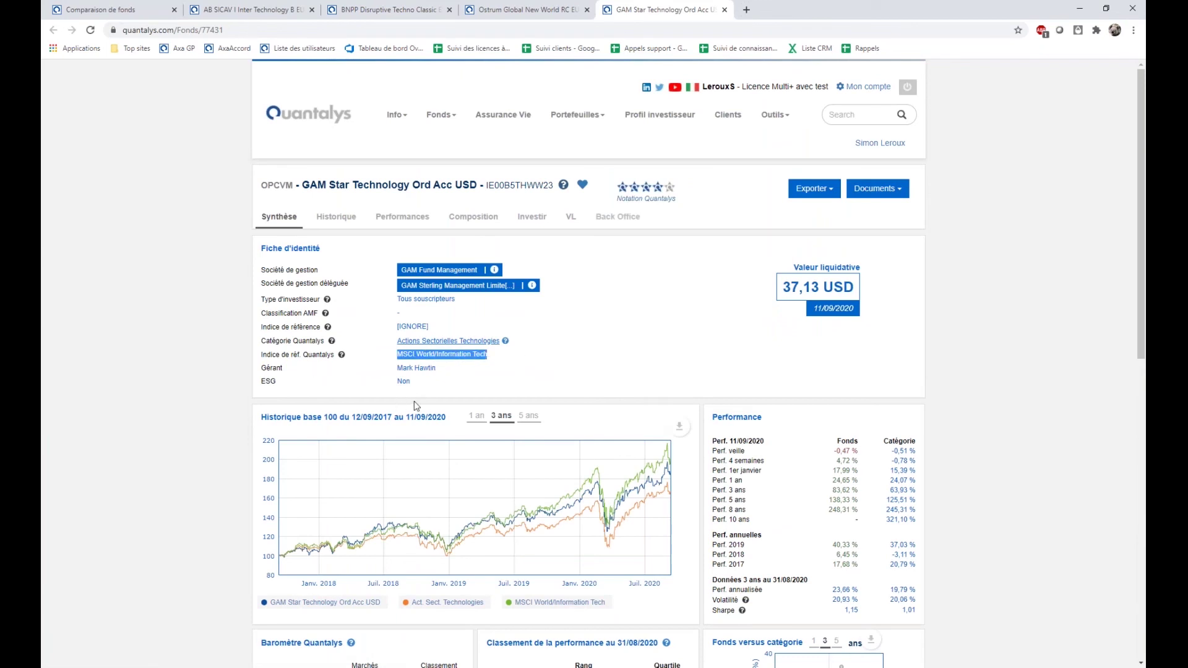
- Return to the fund comparison, find the MSCI World/Information Tech index with the filter "tec", and add it
{"action": "left_click", "coordinate": [101, 9]}
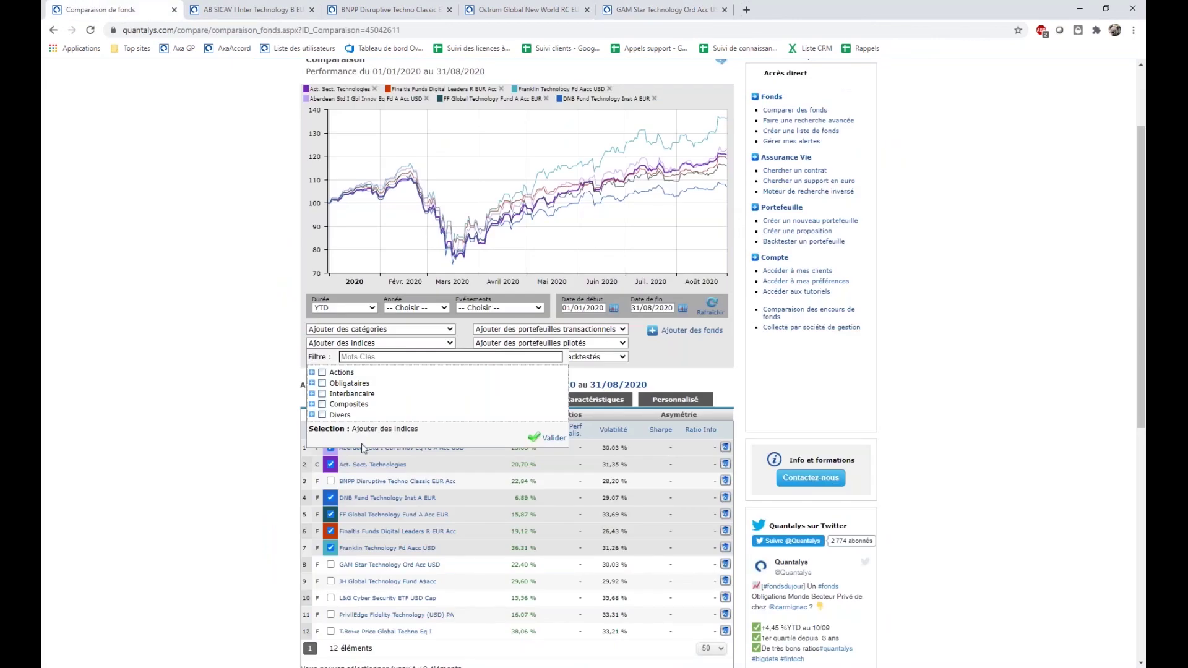
{"action": "left_click", "coordinate": [372, 357]}
{"action": "type", "text": "tec"}
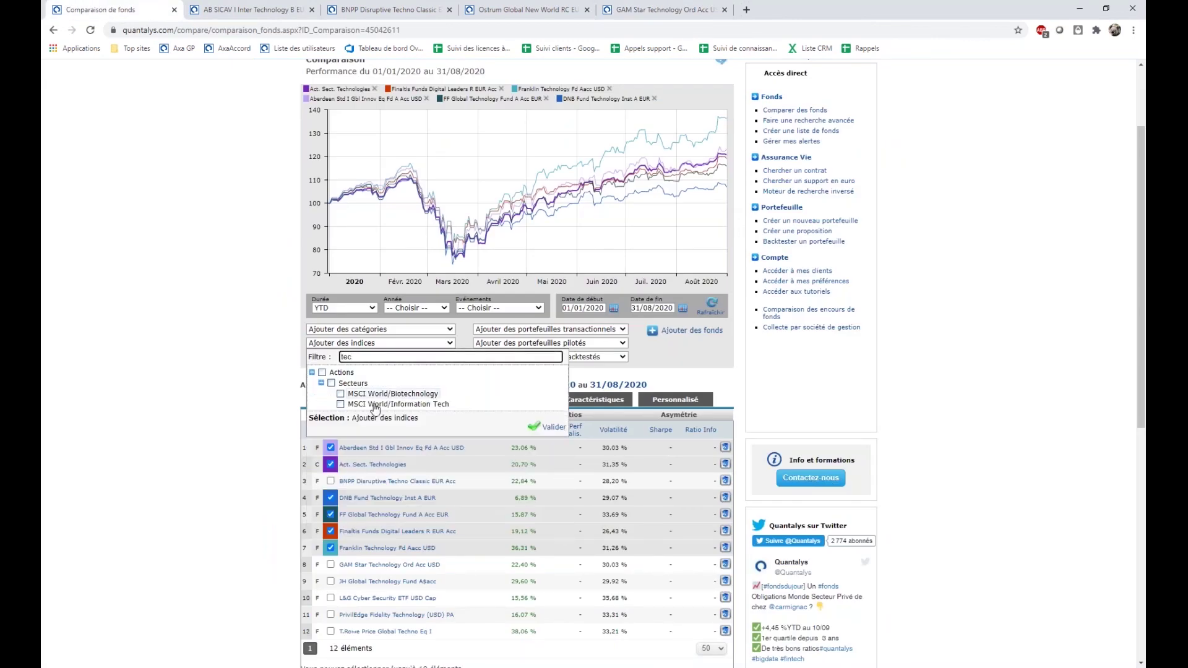
{"action": "left_click", "coordinate": [340, 404]}
{"action": "left_click", "coordinate": [554, 429]}
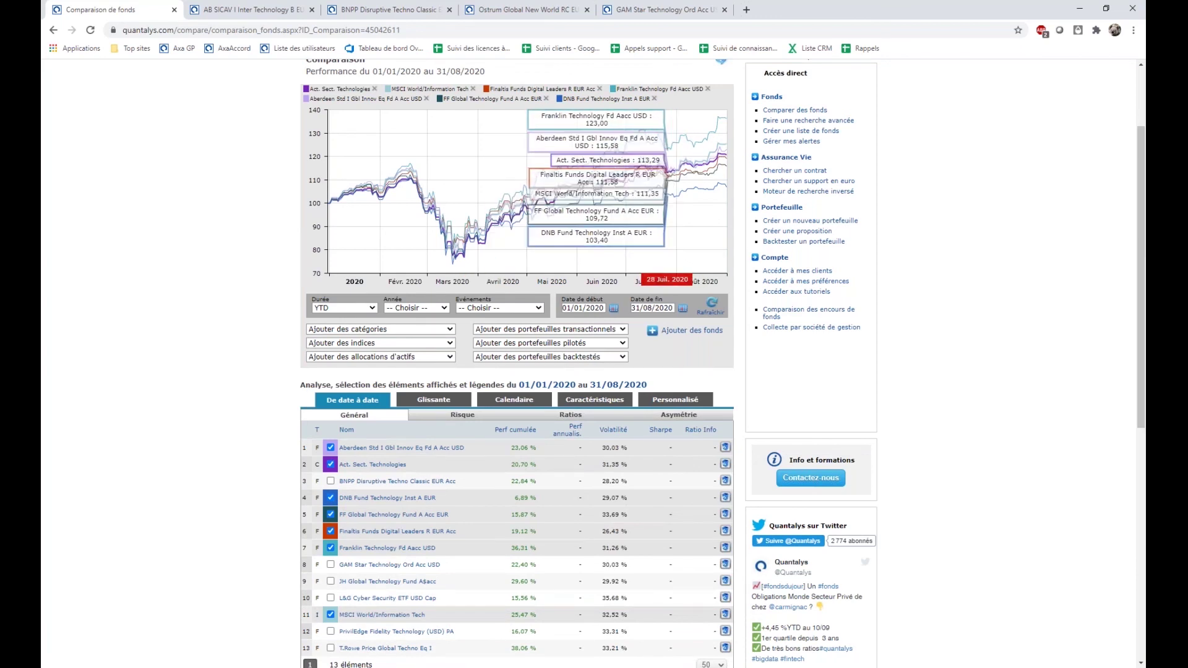
- Review the risk (Risque), rolling (Glissante) and calendar-year (Calendaire) figures of the compared funds, category and index
{"action": "scroll", "coordinate": [660, 383], "scroll_direction": "down", "scroll_amount": 1}
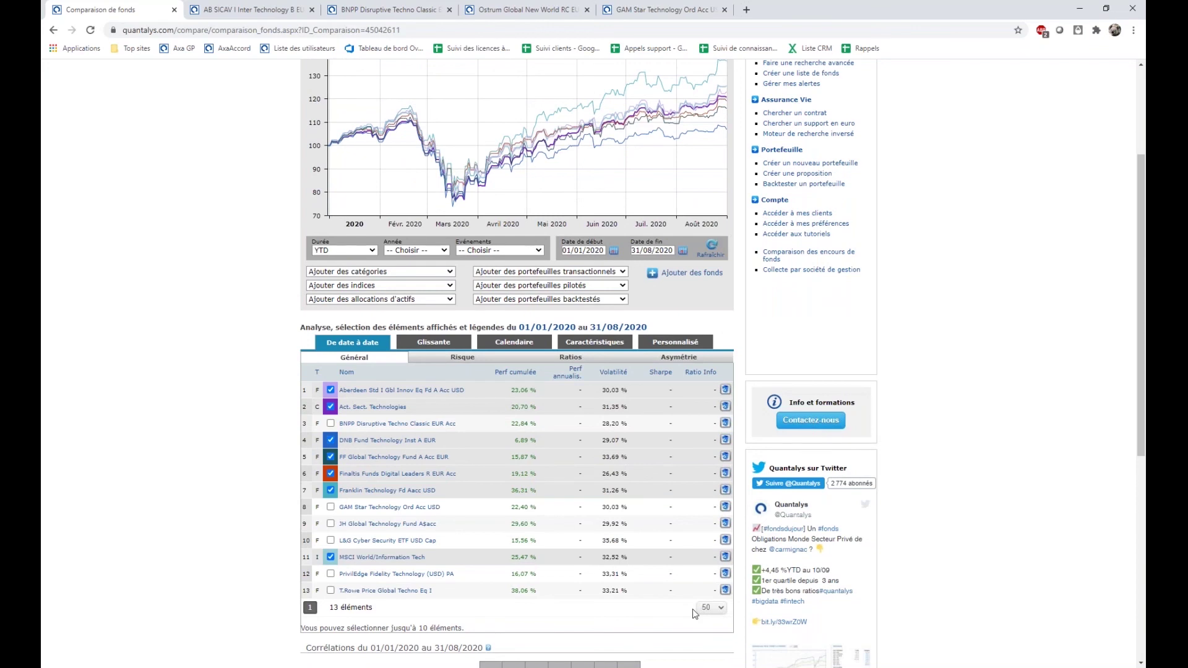
{"action": "left_click", "coordinate": [462, 359]}
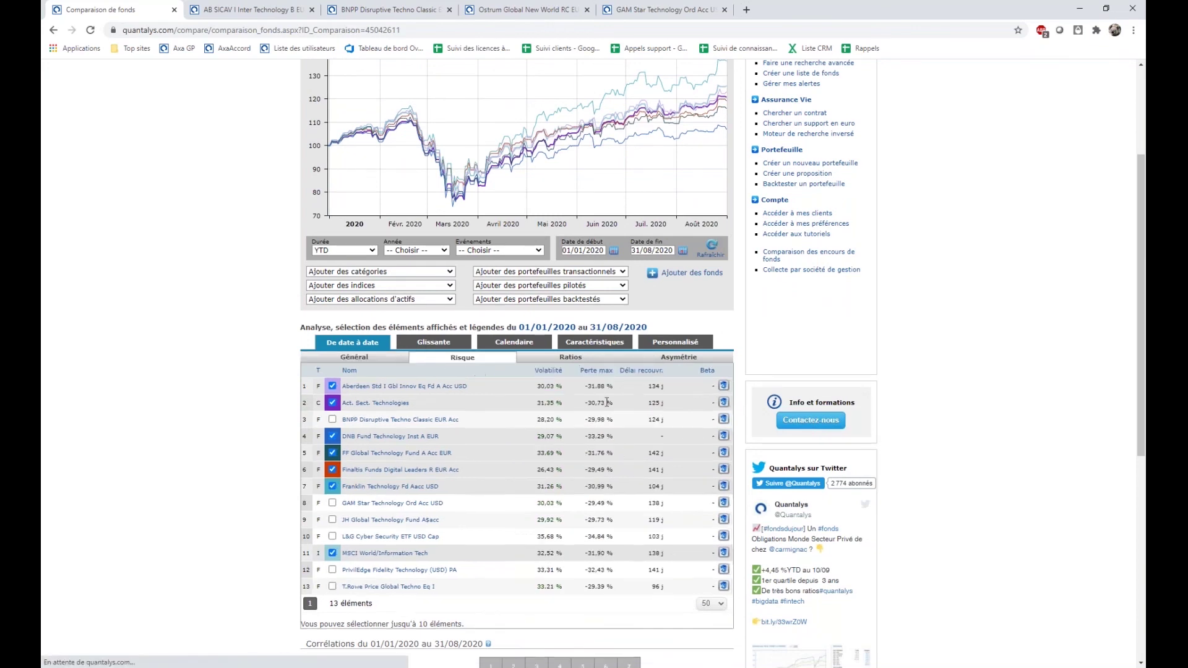
{"action": "left_click", "coordinate": [575, 360]}
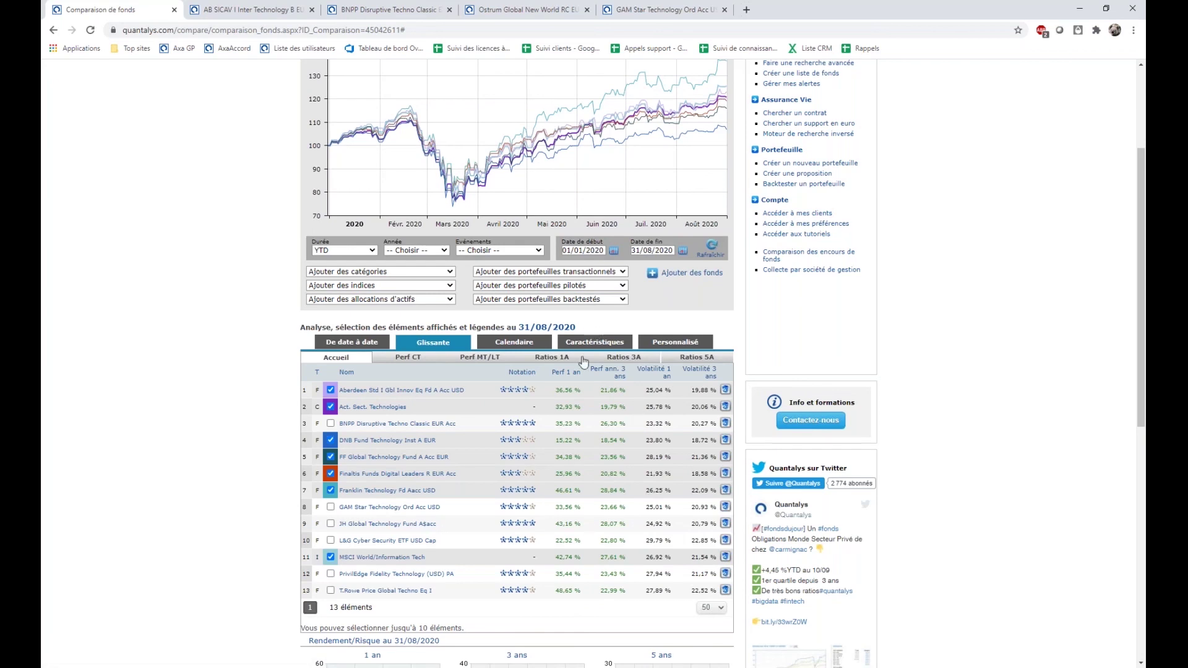
{"action": "left_click", "coordinate": [513, 342]}
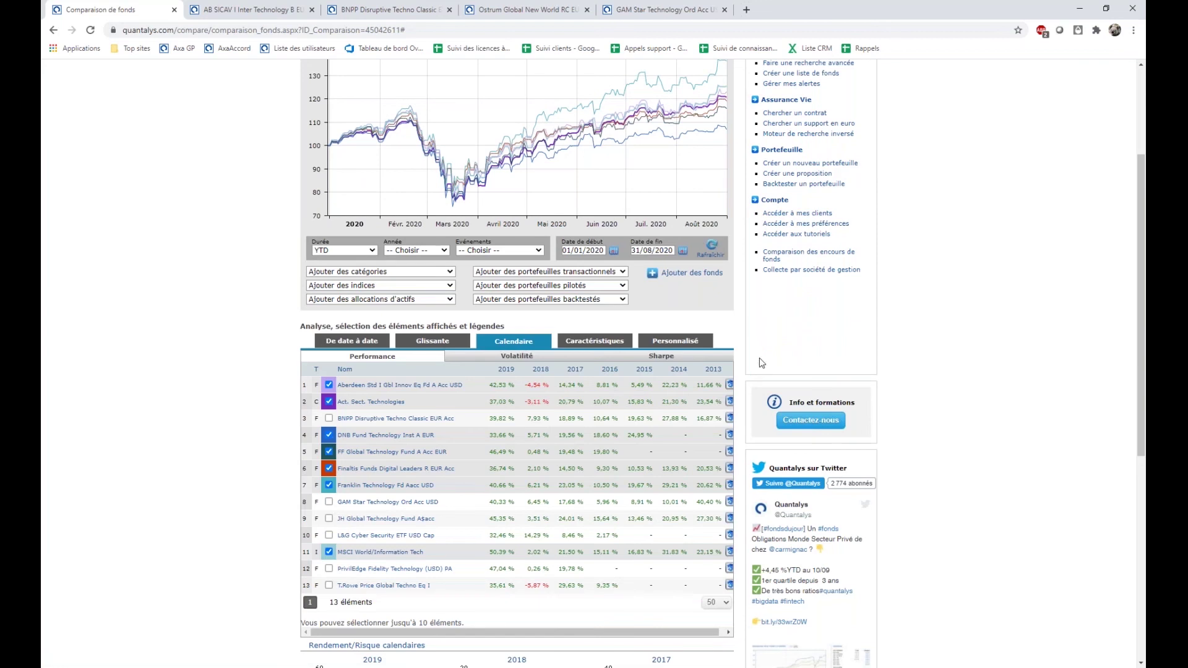
- In the Personnalisé analysis, add the calendar performance indicator Perf. 2018 to the calculated indicators and refresh the table
{"action": "left_click", "coordinate": [691, 346]}
{"action": "scroll", "coordinate": [646, 458], "scroll_direction": "down", "scroll_amount": 1}
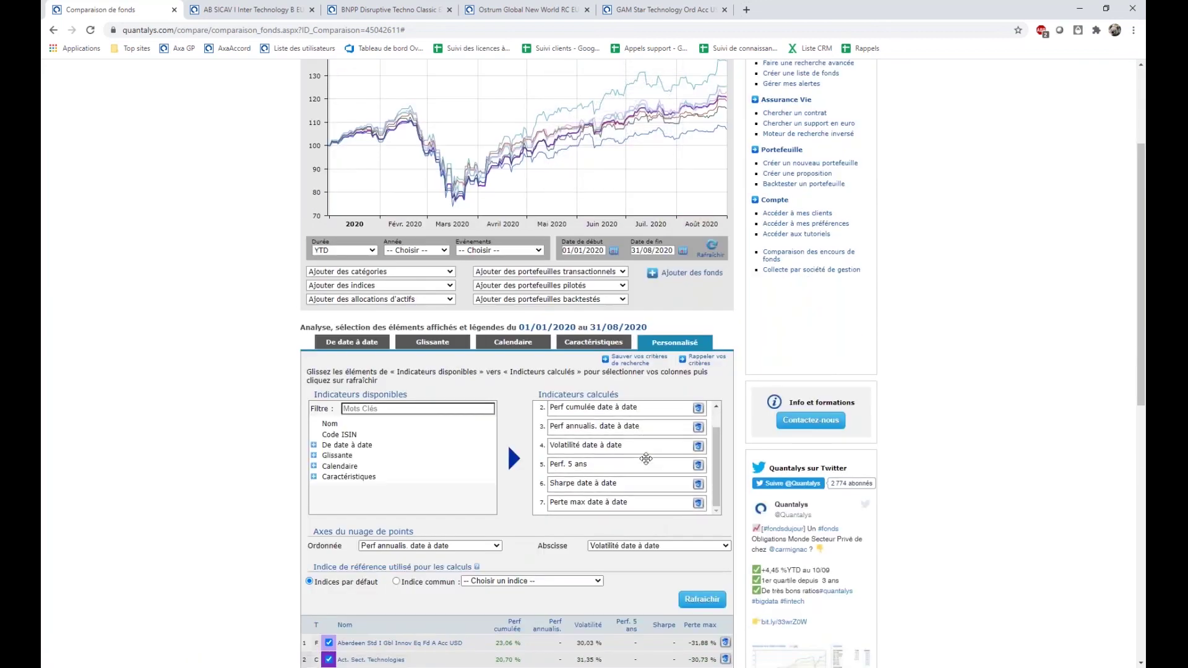
{"action": "scroll", "coordinate": [646, 458], "scroll_direction": "up", "scroll_amount": 1}
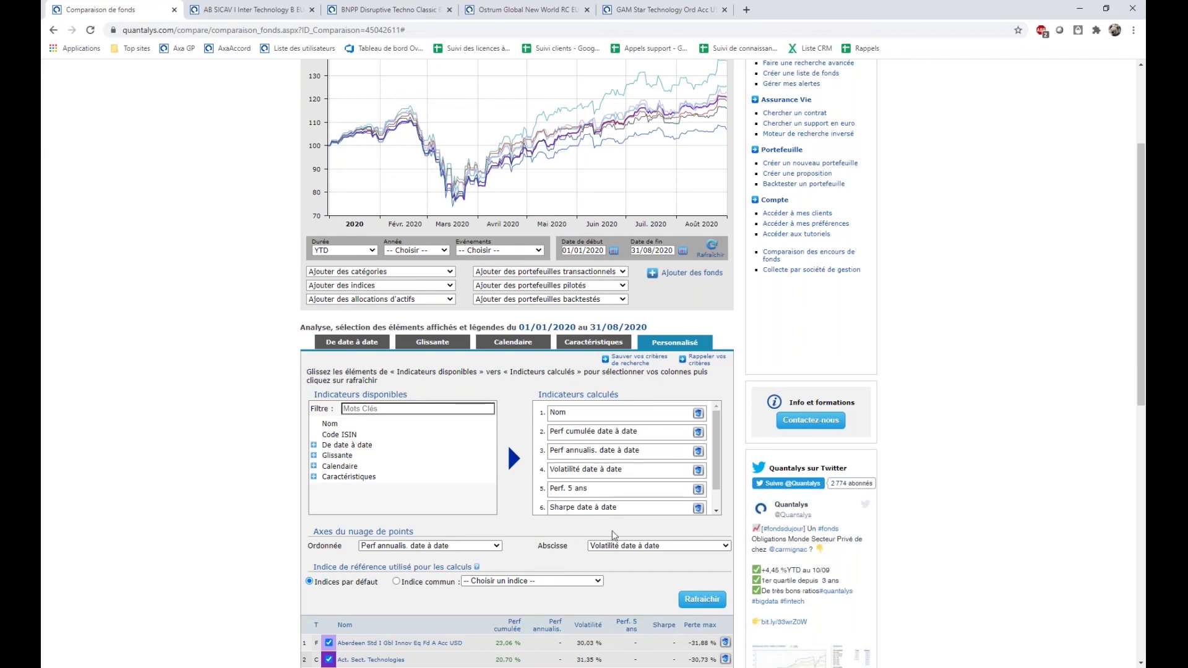
{"action": "scroll", "coordinate": [566, 477], "scroll_direction": "down", "scroll_amount": 1}
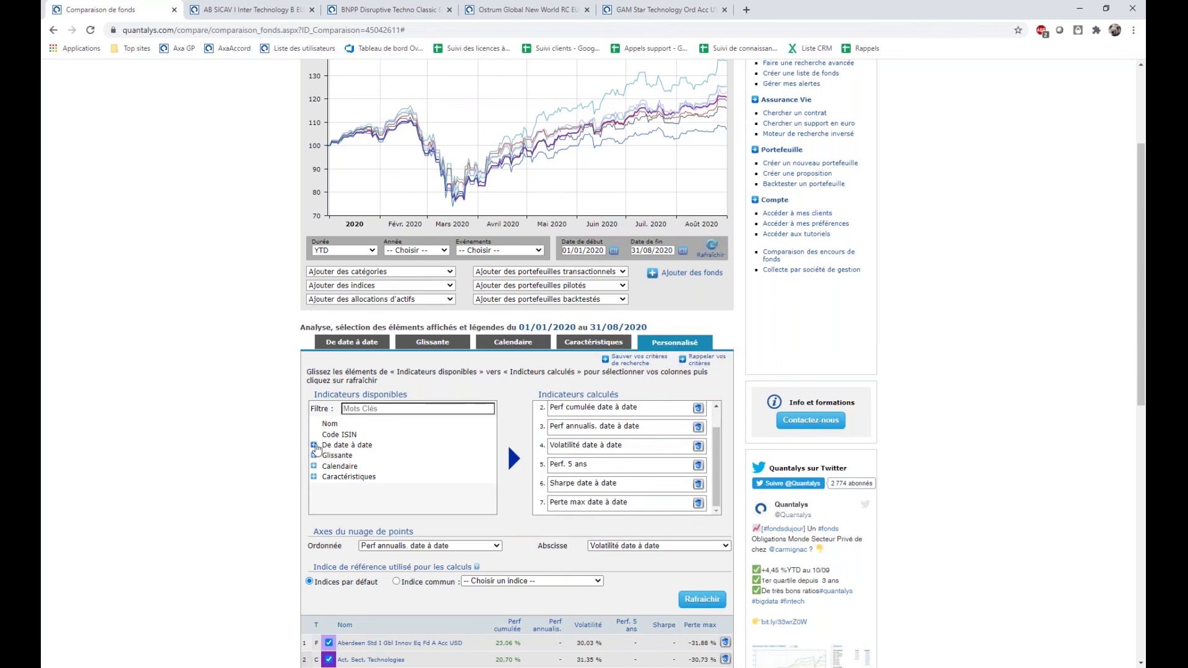
{"action": "left_click", "coordinate": [314, 466]}
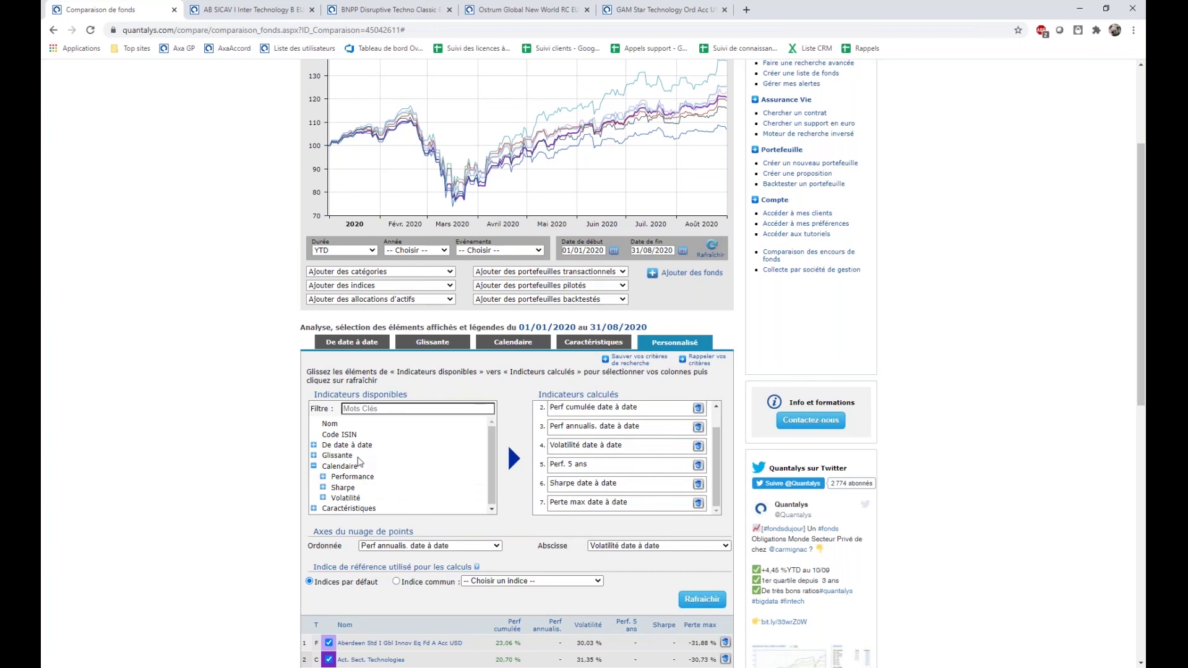
{"action": "left_click", "coordinate": [323, 476]}
{"action": "scroll", "coordinate": [378, 477], "scroll_direction": "down", "scroll_amount": 3}
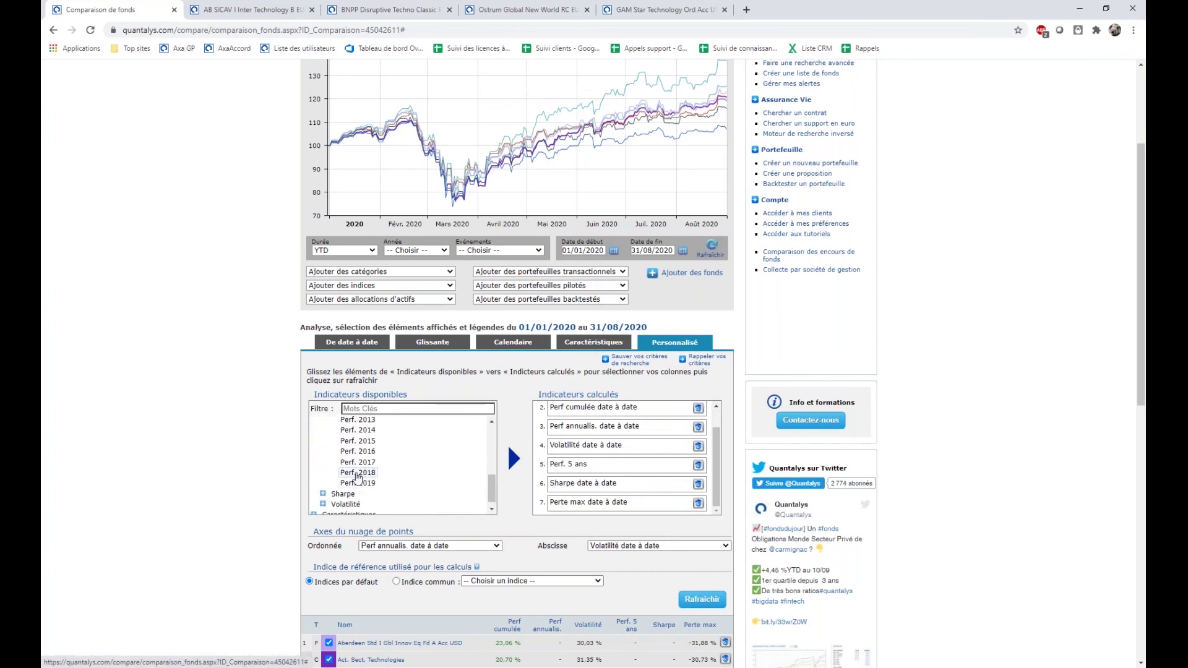
{"action": "left_click_drag", "start_coordinate": [357, 477], "coordinate": [573, 483]}
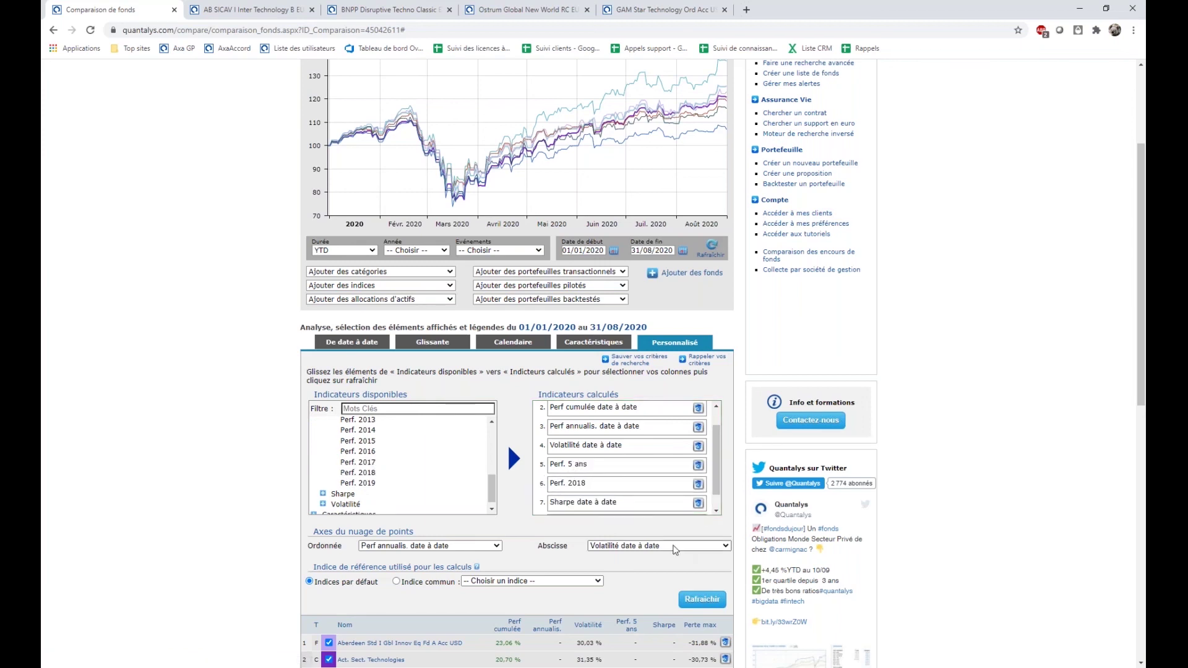
{"action": "scroll", "coordinate": [680, 544], "scroll_direction": "down", "scroll_amount": 2}
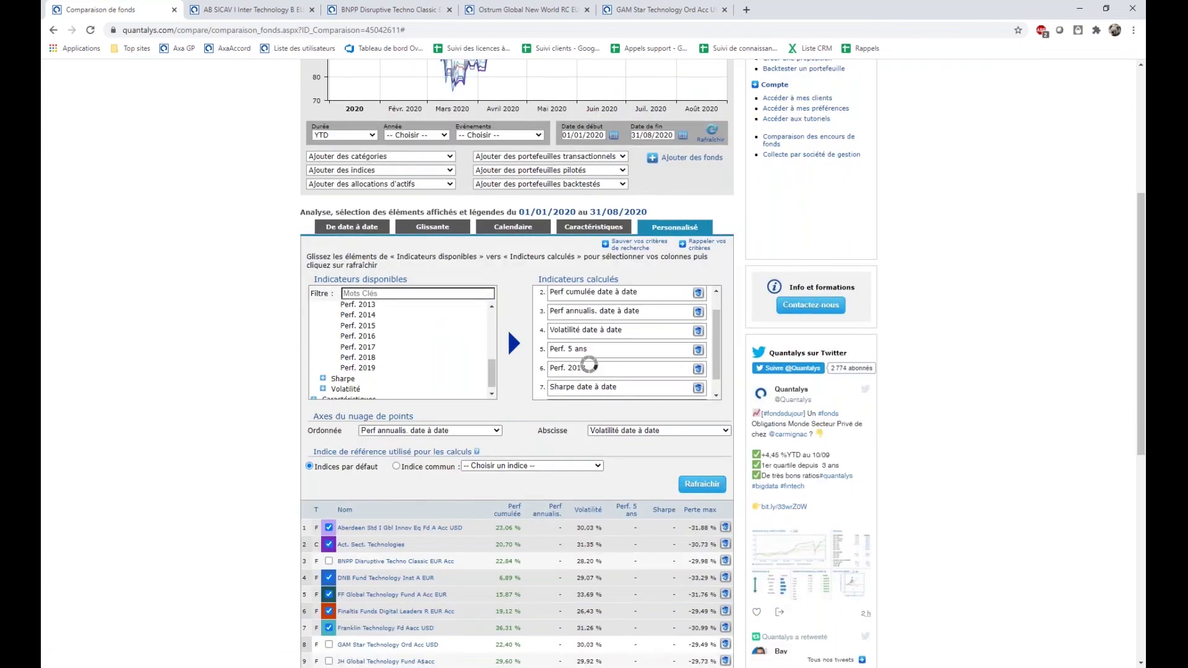
{"action": "scroll", "coordinate": [581, 480], "scroll_direction": "down", "scroll_amount": 1}
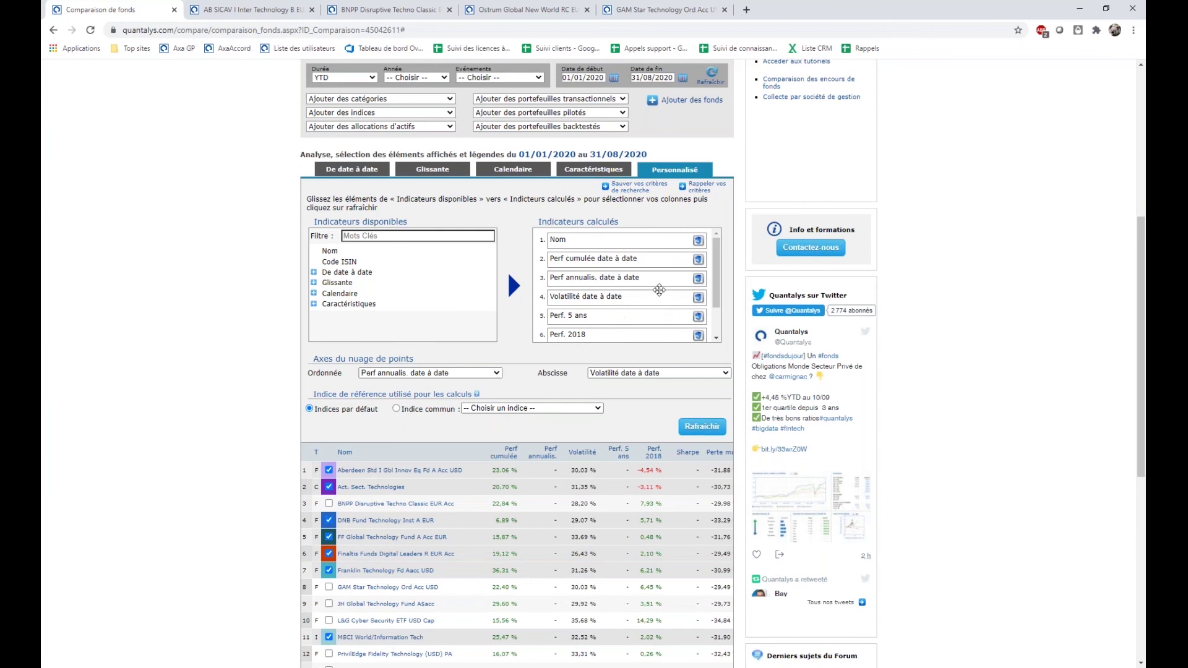
- Set the comparison start date to 31/08/2015, reusing the end date's day and month, and refresh the analysis
{"action": "scroll", "coordinate": [663, 295], "scroll_direction": "up", "scroll_amount": 2}
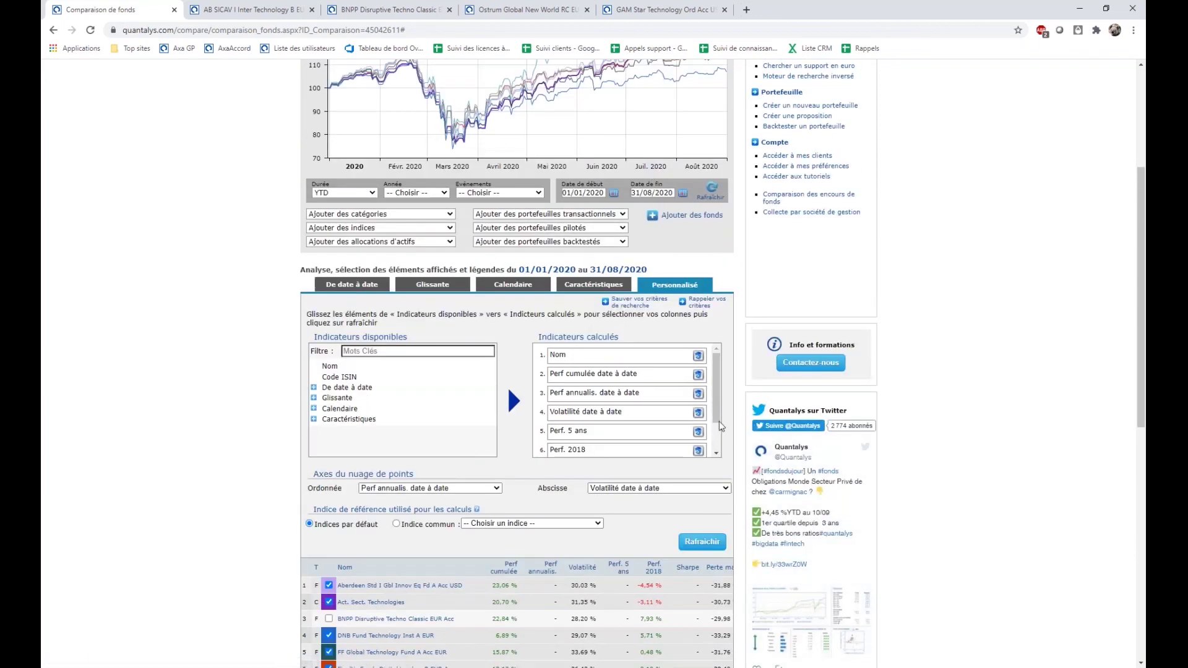
{"action": "left_click", "coordinate": [598, 193]}
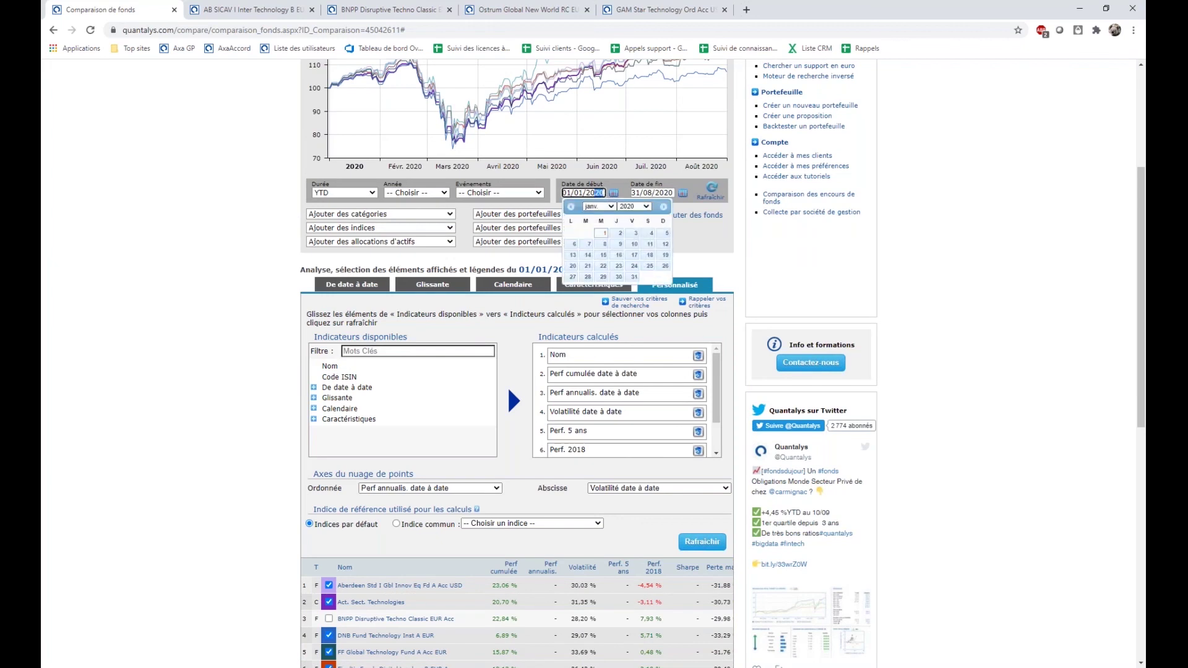
{"action": "left_click", "coordinate": [644, 193]}
{"action": "key", "text": "ctrl+c"}
{"action": "left_click", "coordinate": [583, 193]}
{"action": "key", "text": "ctrl+v"}
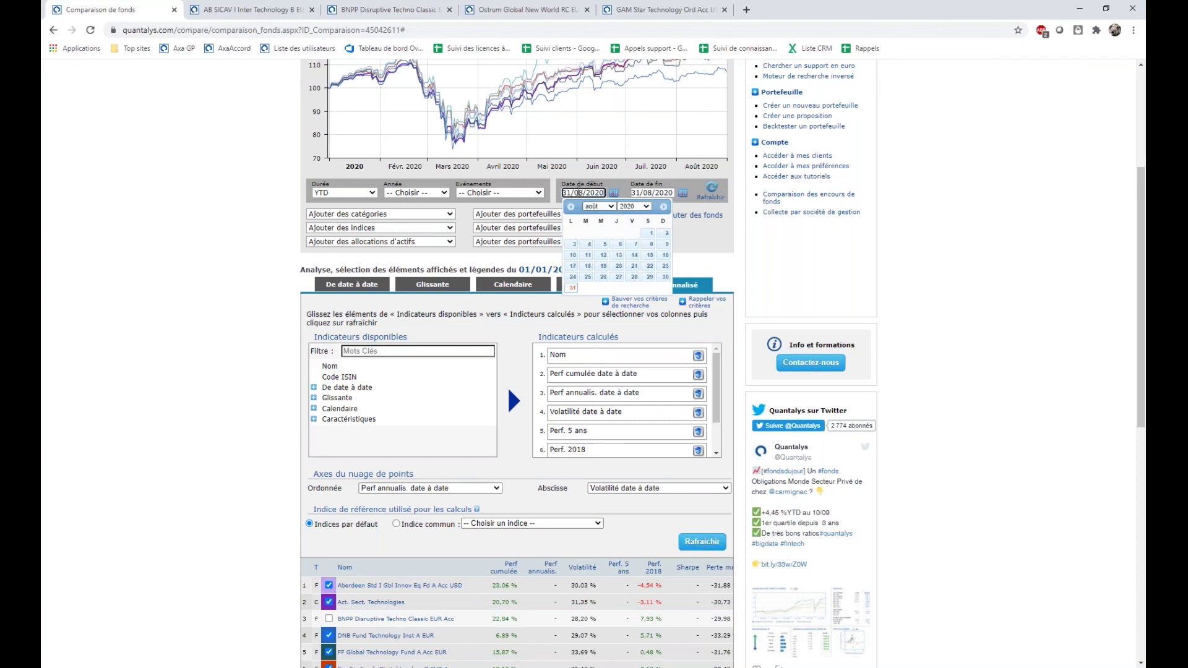
{"action": "left_click_drag", "start_coordinate": [595, 192], "coordinate": [605, 193]}
{"action": "type", "text": "19"}
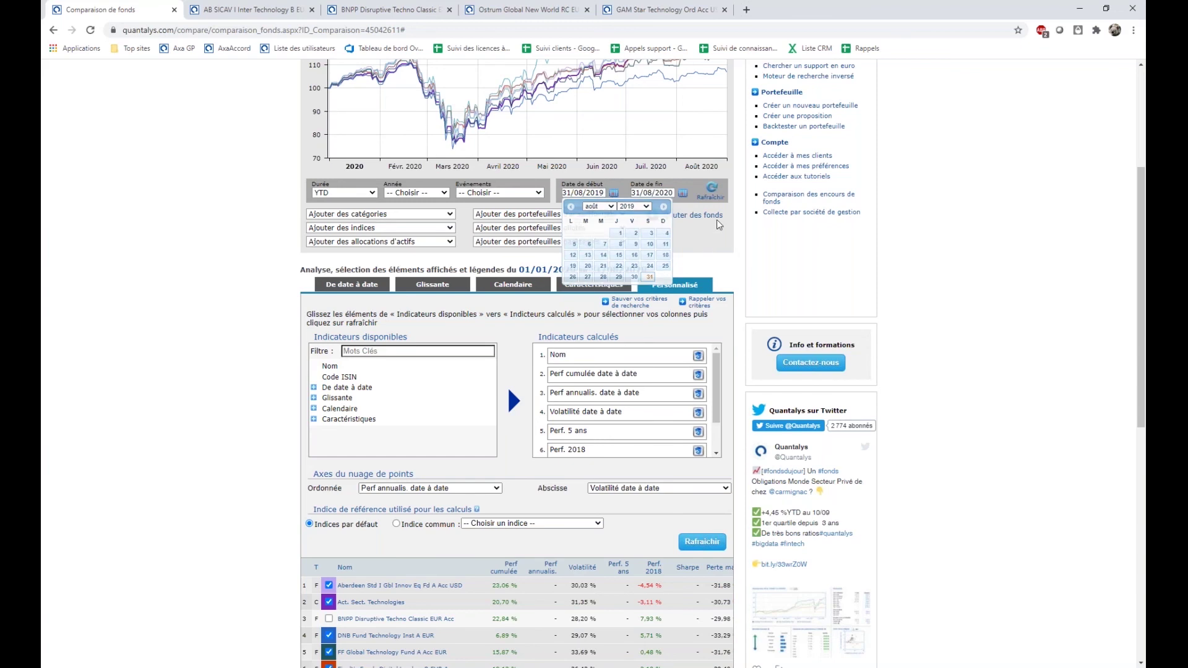
{"action": "left_click", "coordinate": [710, 245]}
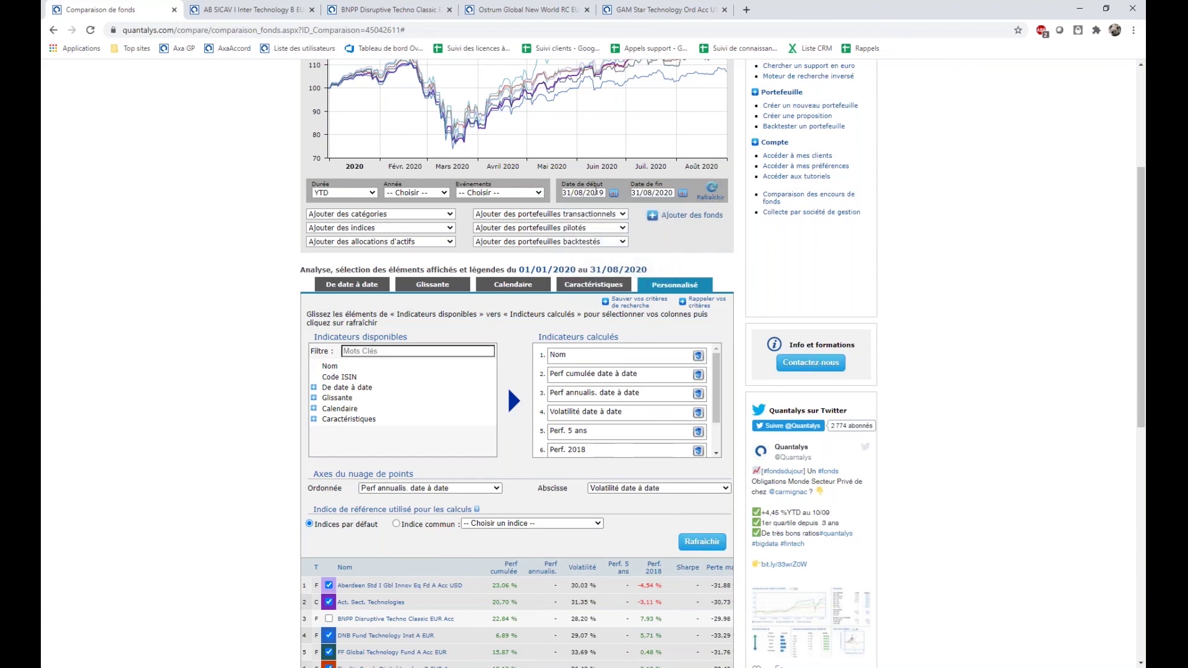
{"action": "left_click_drag", "start_coordinate": [598, 192], "coordinate": [626, 195]}
{"action": "type", "text": "15"}
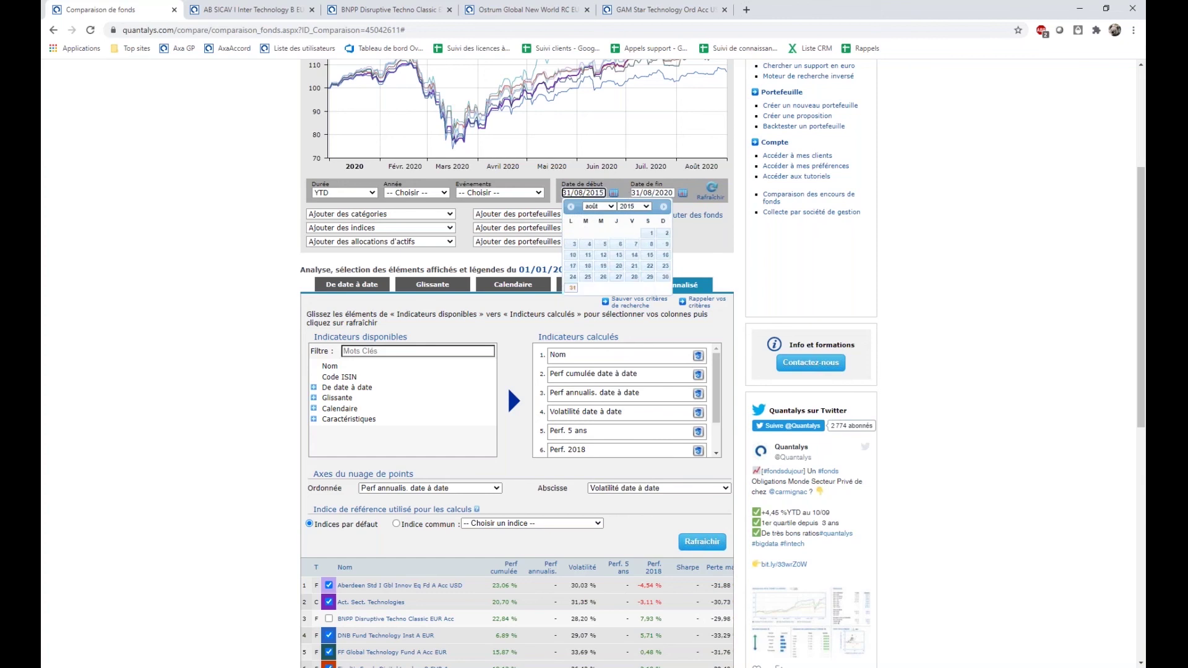
{"action": "left_click", "coordinate": [711, 188]}
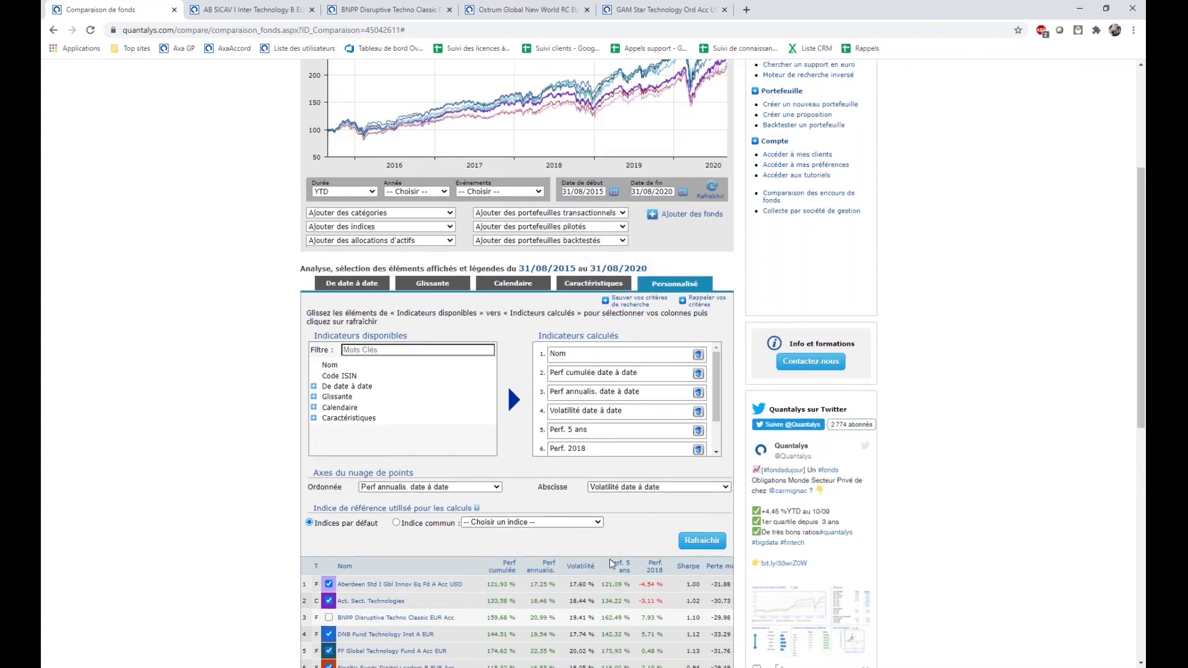
- Remove the Perf. 5 ans indicator from the custom analysis and refresh the comparison table
{"action": "scroll", "coordinate": [616, 560], "scroll_direction": "down", "scroll_amount": 3}
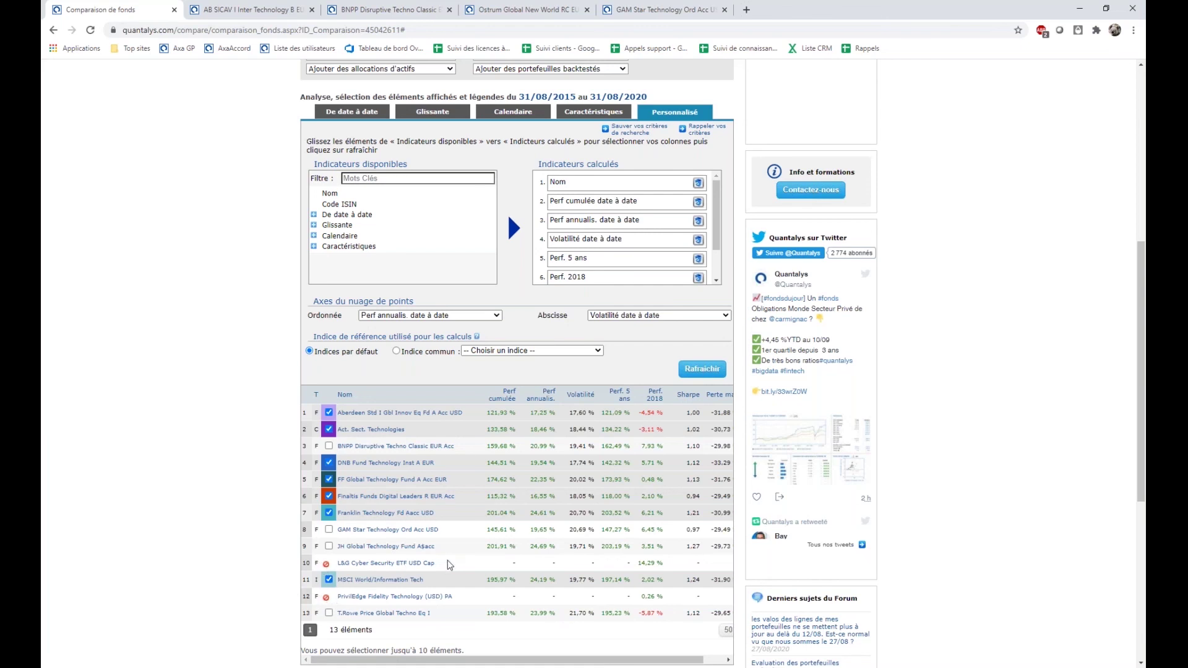
{"action": "scroll", "coordinate": [447, 559], "scroll_direction": "up", "scroll_amount": 2}
{"action": "scroll", "coordinate": [597, 484], "scroll_direction": "down", "scroll_amount": 3}
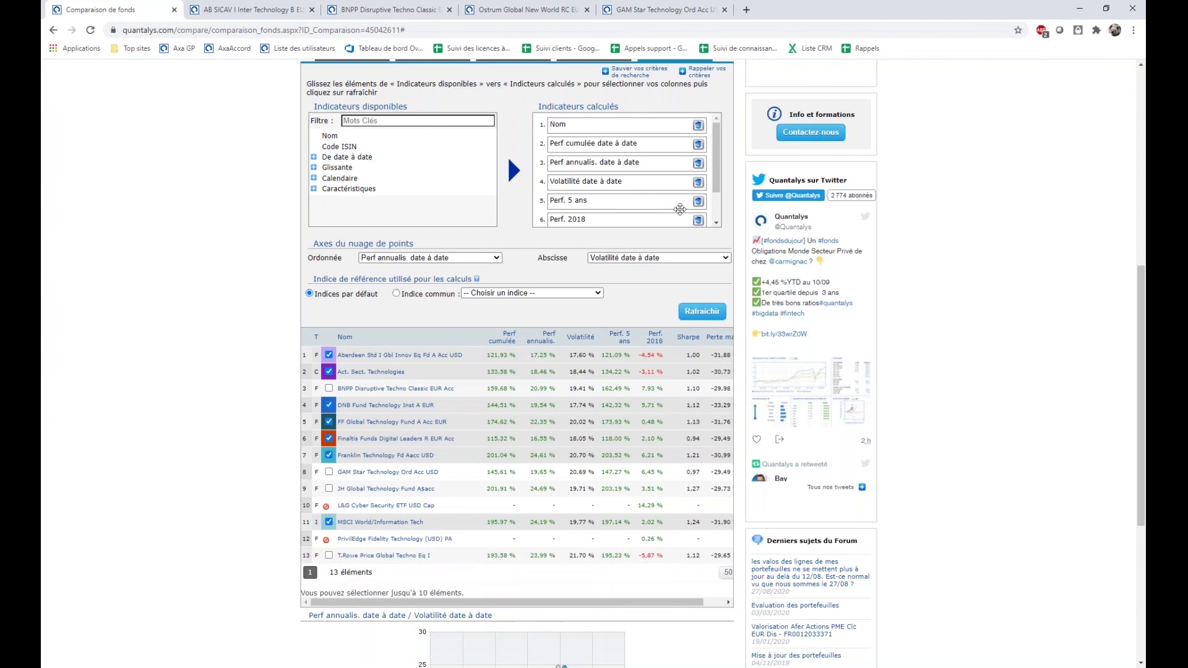
{"action": "left_click", "coordinate": [698, 202]}
{"action": "left_click", "coordinate": [698, 314]}
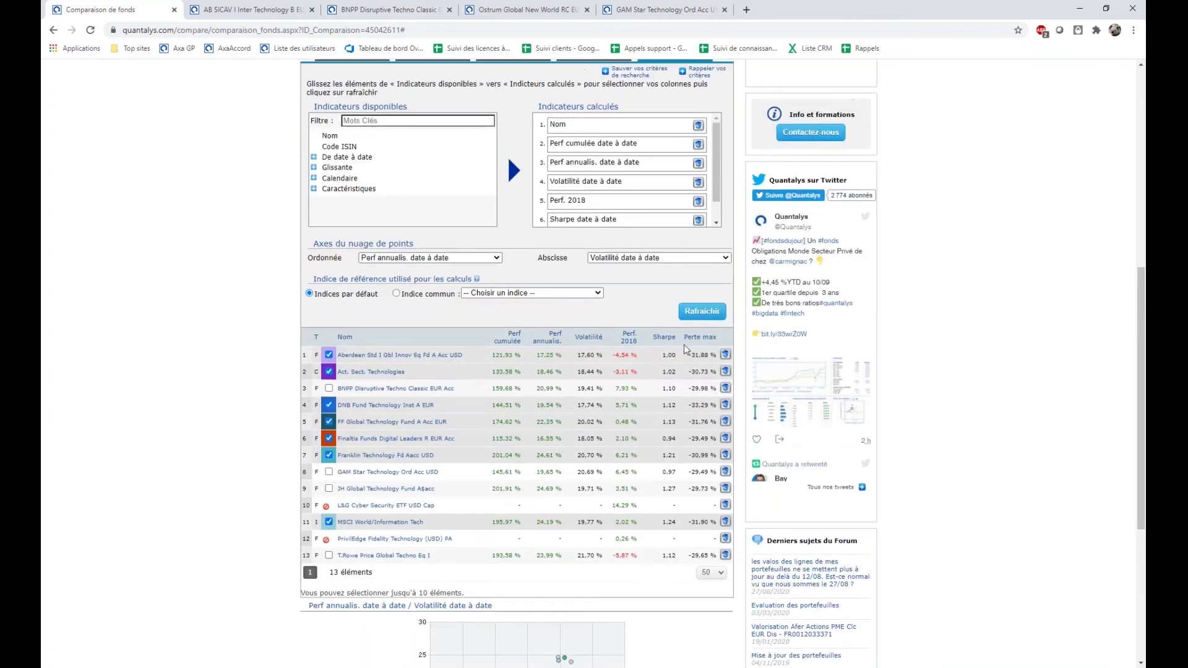
- Examine the custom comparison table, the annualised performance versus volatility scatter plot, the report and export options, and the performance chart
{"action": "scroll", "coordinate": [612, 177], "scroll_direction": "down", "scroll_amount": 1}
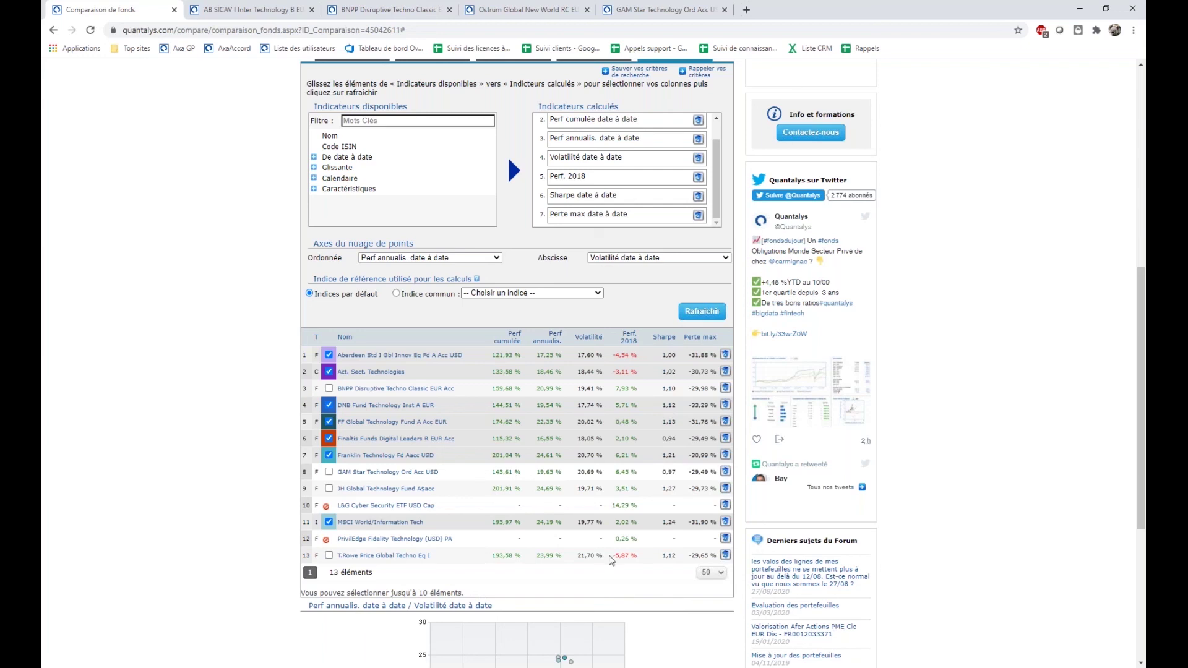
{"action": "scroll", "coordinate": [611, 560], "scroll_direction": "down", "scroll_amount": 5}
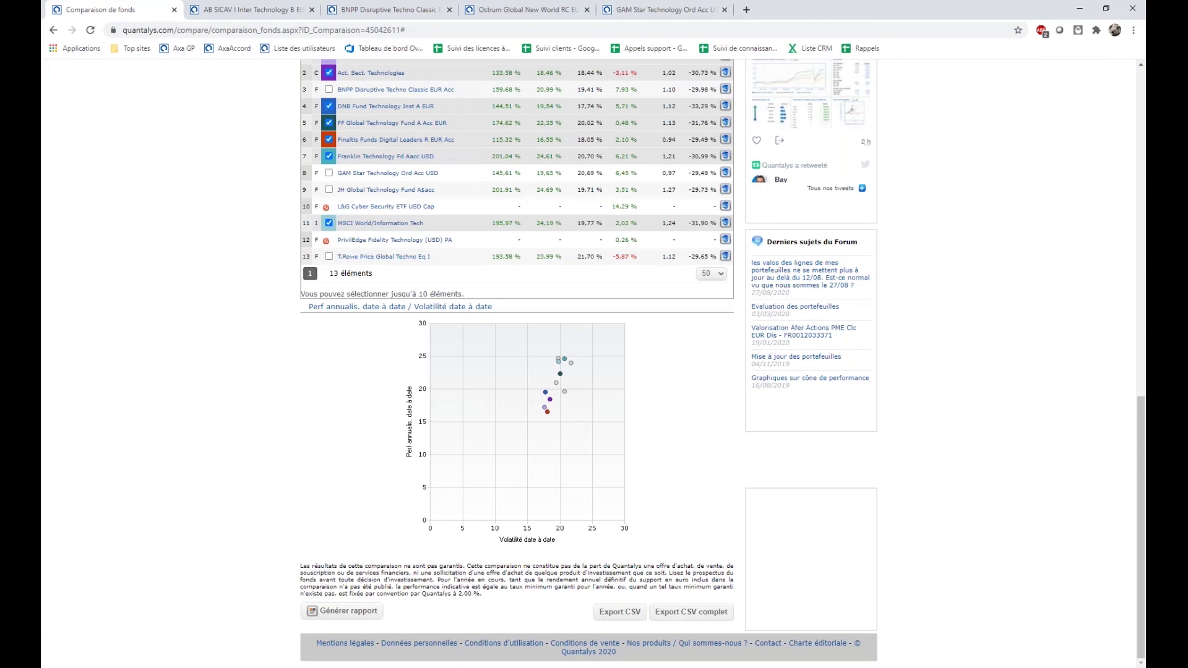
{"action": "scroll", "coordinate": [600, 617], "scroll_direction": "up", "scroll_amount": 3}
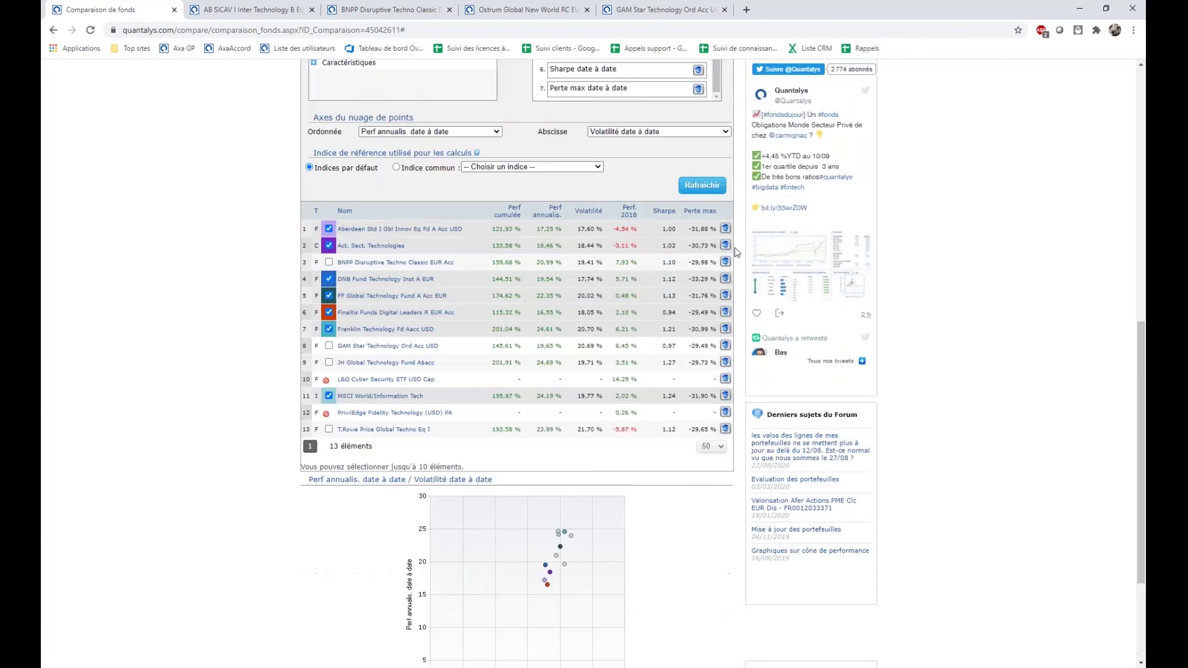
{"action": "scroll", "coordinate": [759, 403], "scroll_direction": "down", "scroll_amount": 3}
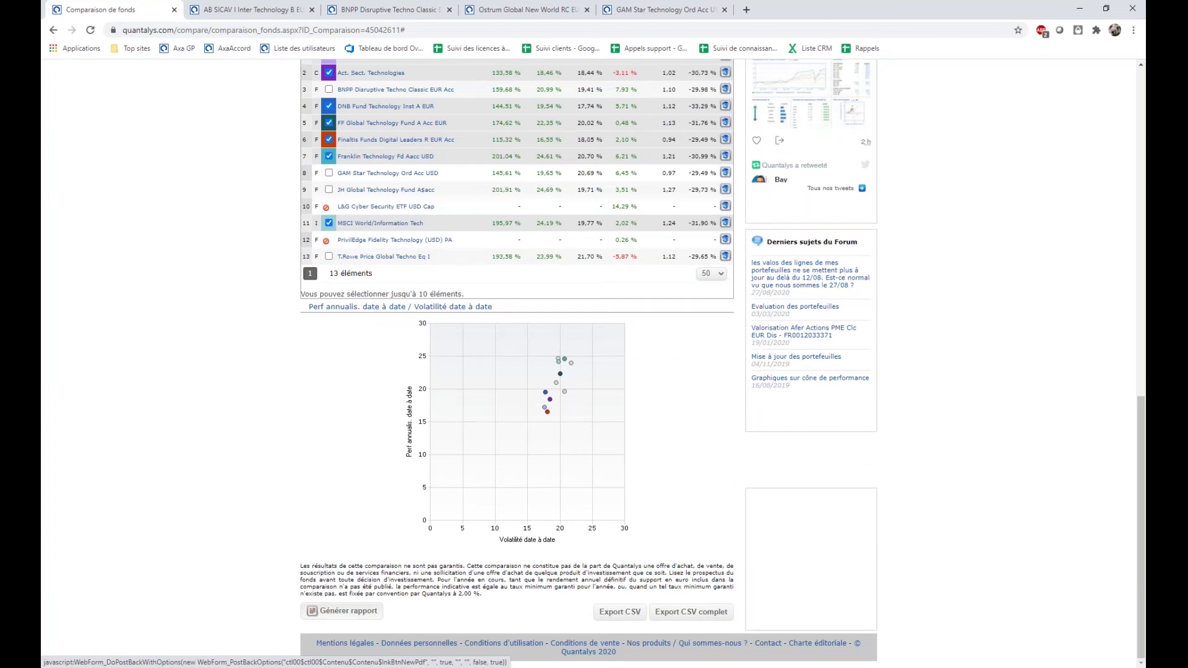
{"action": "scroll", "coordinate": [339, 609], "scroll_direction": "up", "scroll_amount": 3}
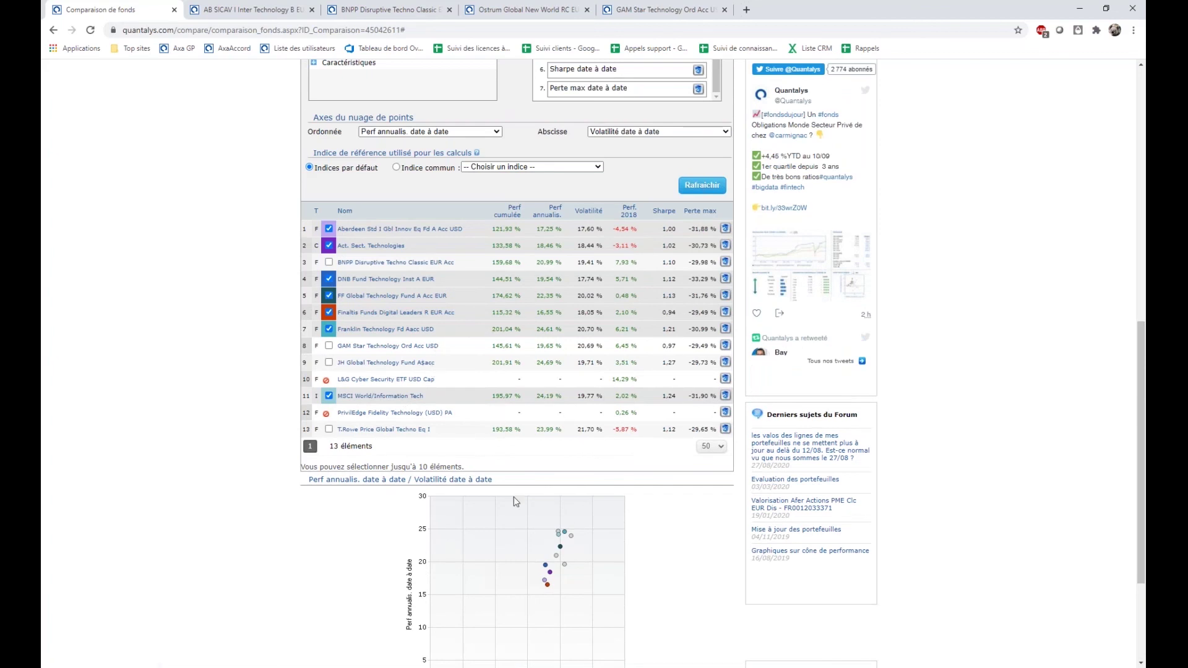
{"action": "scroll", "coordinate": [534, 302], "scroll_direction": "up", "scroll_amount": 2}
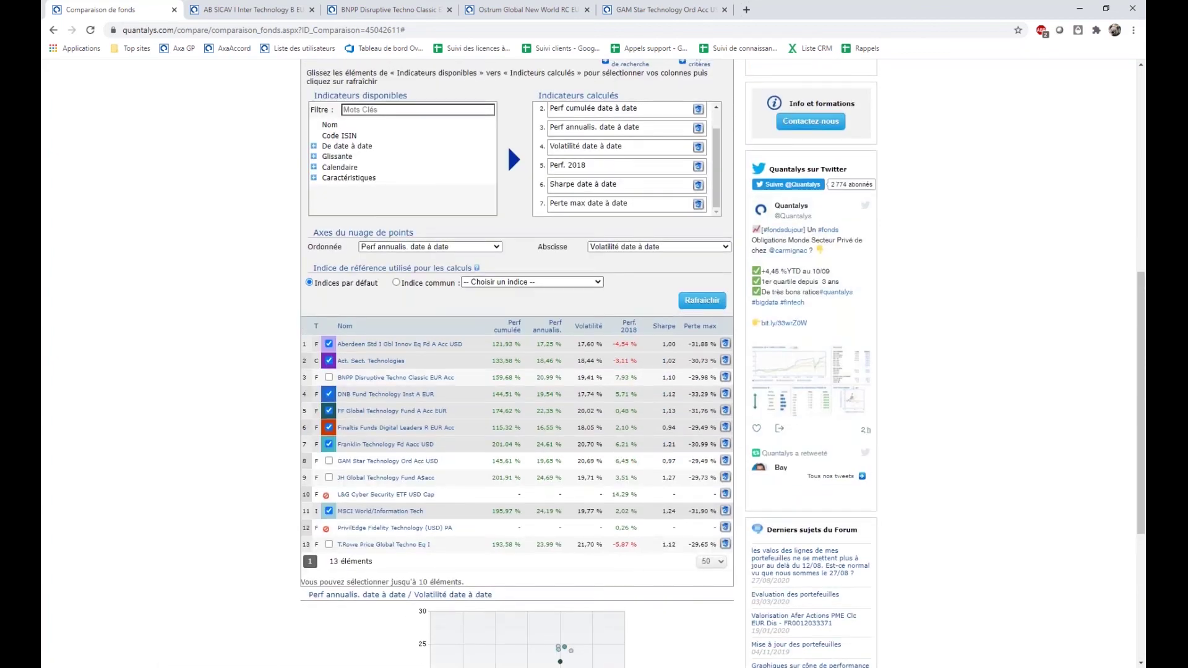
{"action": "scroll", "coordinate": [658, 276], "scroll_direction": "up", "scroll_amount": 3}
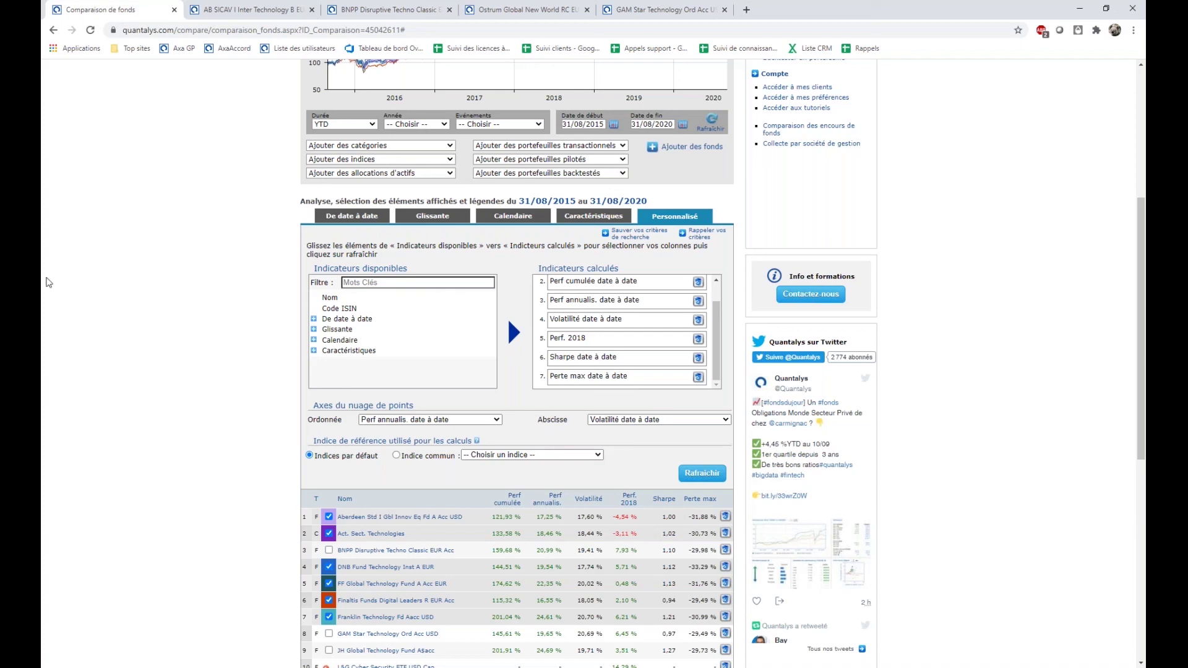
{"action": "scroll", "coordinate": [438, 345], "scroll_direction": "up", "scroll_amount": 1}
{"action": "scroll", "coordinate": [438, 346], "scroll_direction": "up", "scroll_amount": 5}
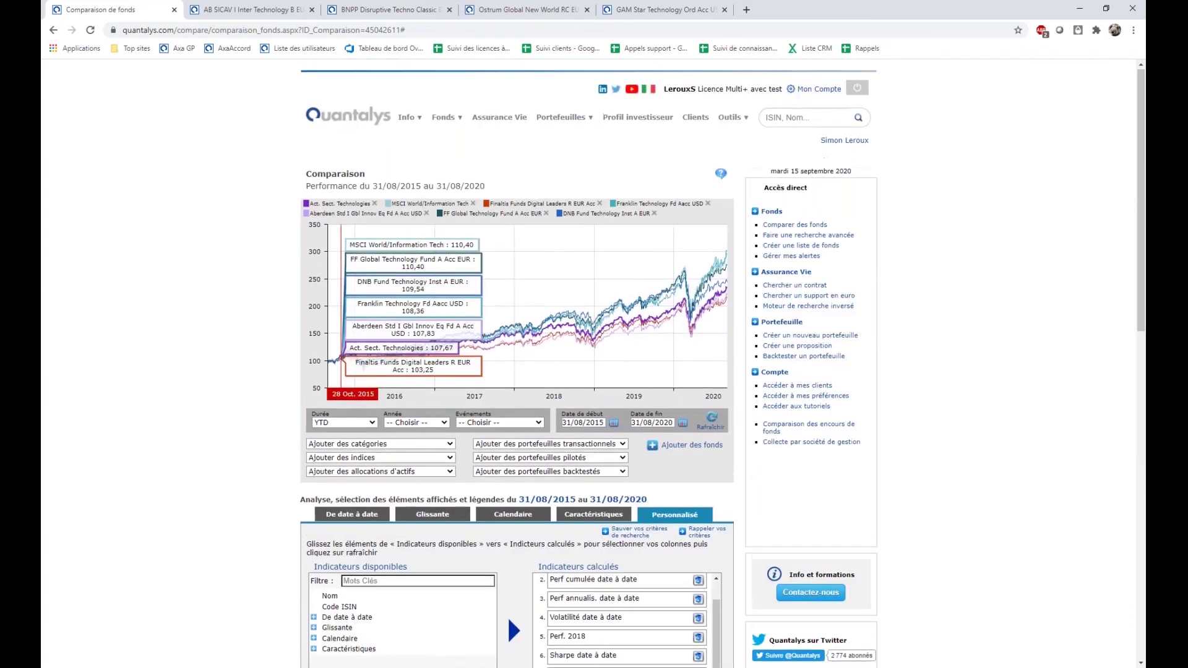
- Open the fund search page and expand the advanced search to show its additional criteria sections
{"action": "mouse_move", "coordinate": [444, 119]}
{"action": "left_click", "coordinate": [317, 153]}
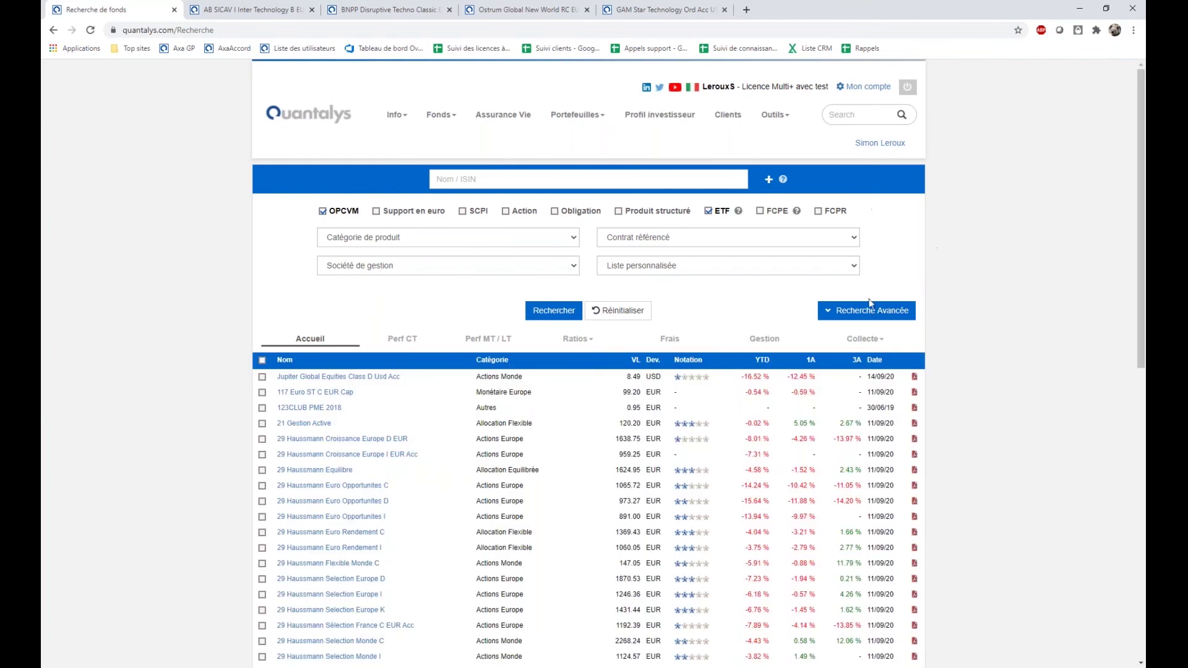
{"action": "left_click", "coordinate": [866, 311]}
{"action": "scroll", "coordinate": [628, 391], "scroll_direction": "down", "scroll_amount": 1}
{"action": "scroll", "coordinate": [628, 391], "scroll_direction": "down", "scroll_amount": 4}
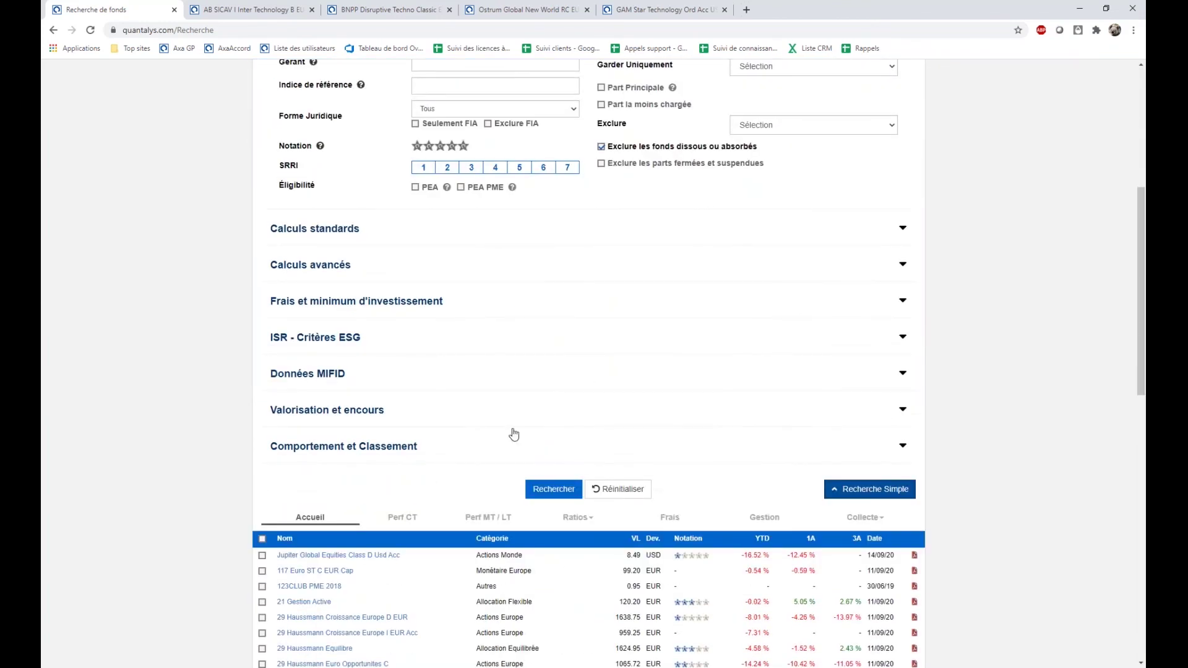
- Expand the Données MIFID criteria and view the choices offered for Produit adapté à
{"action": "left_click", "coordinate": [342, 385]}
{"action": "scroll", "coordinate": [345, 383], "scroll_direction": "down", "scroll_amount": 3}
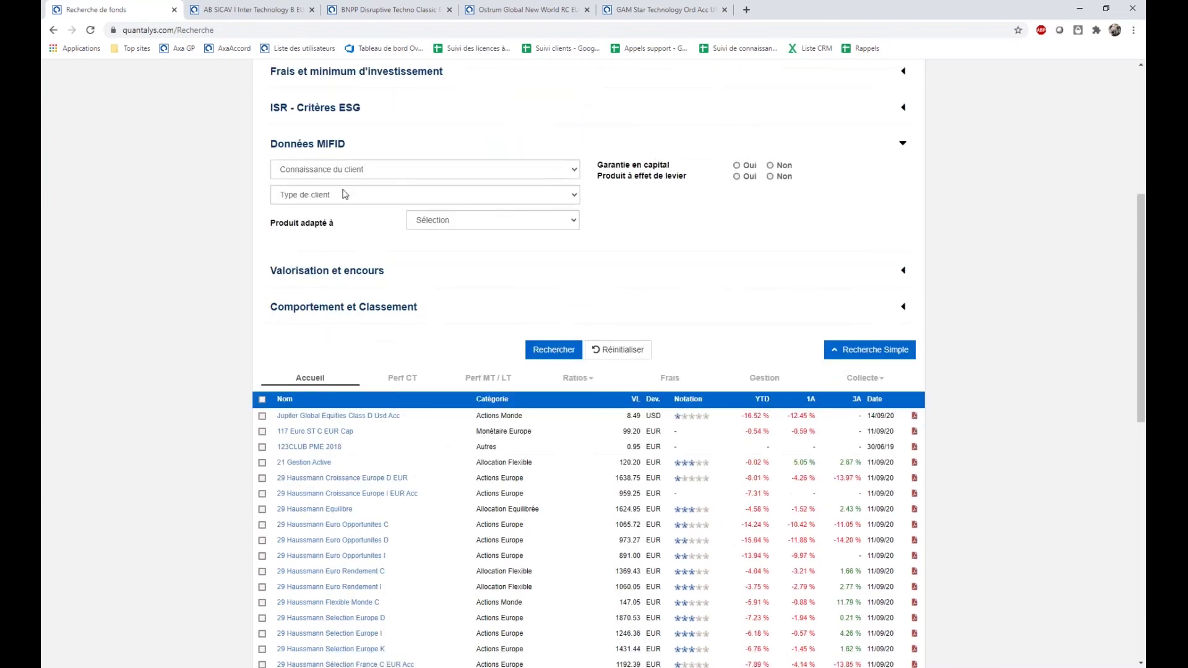
{"action": "left_click", "coordinate": [465, 228]}
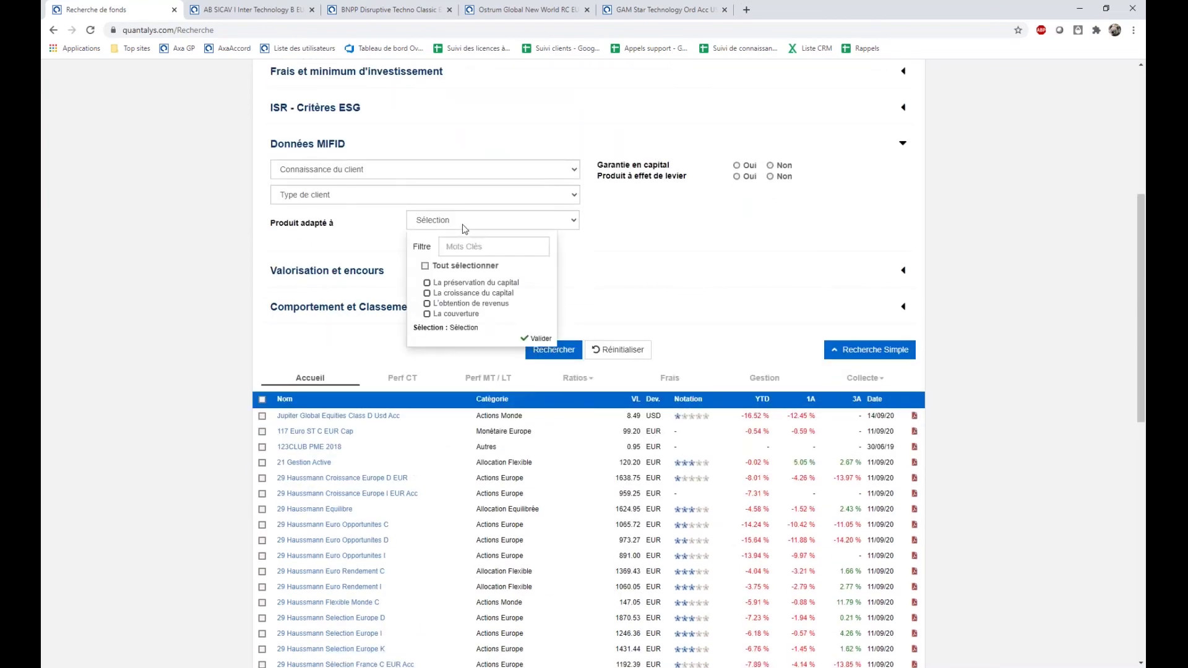
{"action": "left_click", "coordinate": [666, 254]}
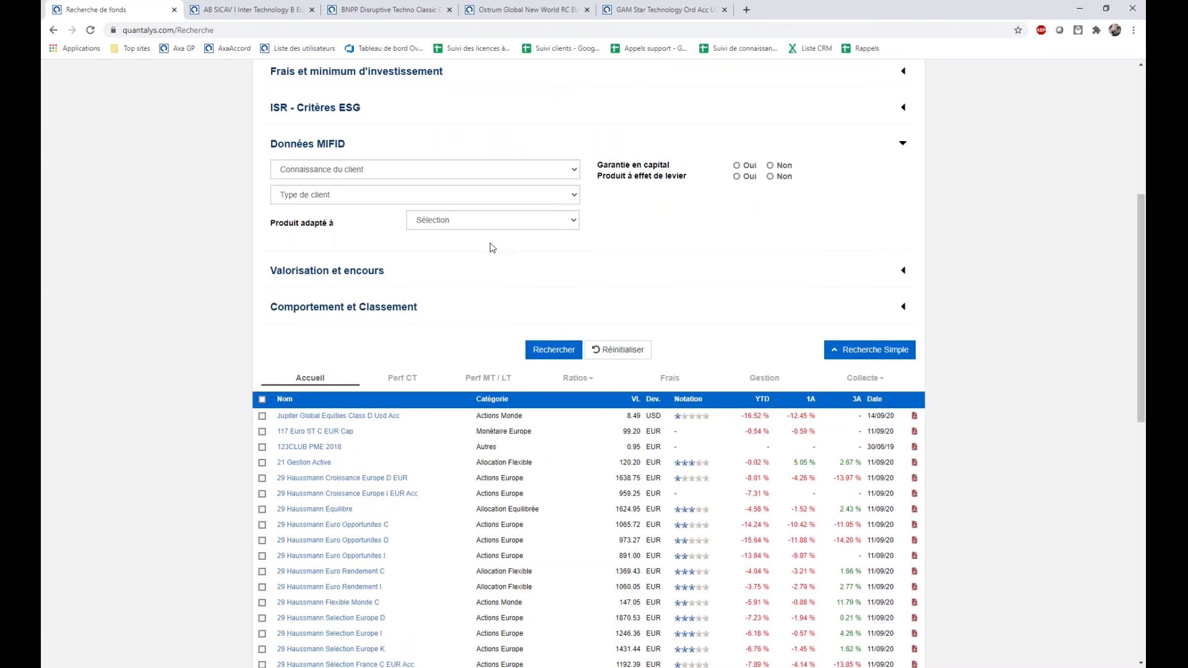
- Expand the Fiche d'identité criteria and view the choices offered for Garder Uniquement
{"action": "scroll", "coordinate": [492, 247], "scroll_direction": "up", "scroll_amount": 5}
{"action": "left_click", "coordinate": [416, 309]}
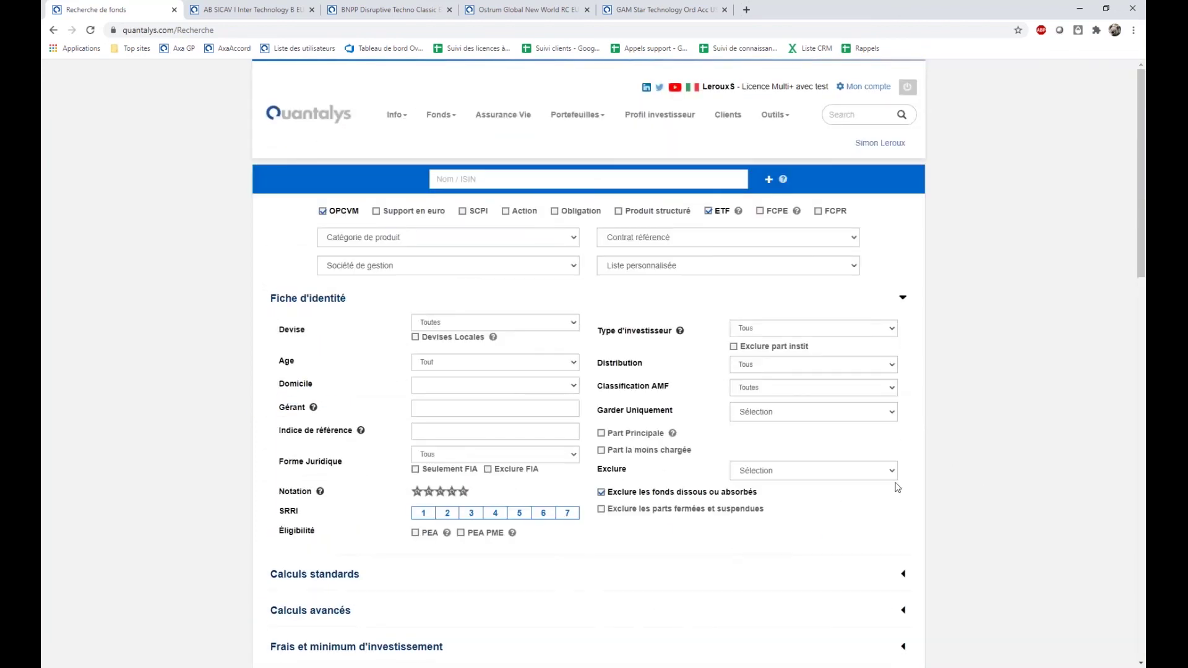
{"action": "left_click", "coordinate": [781, 414]}
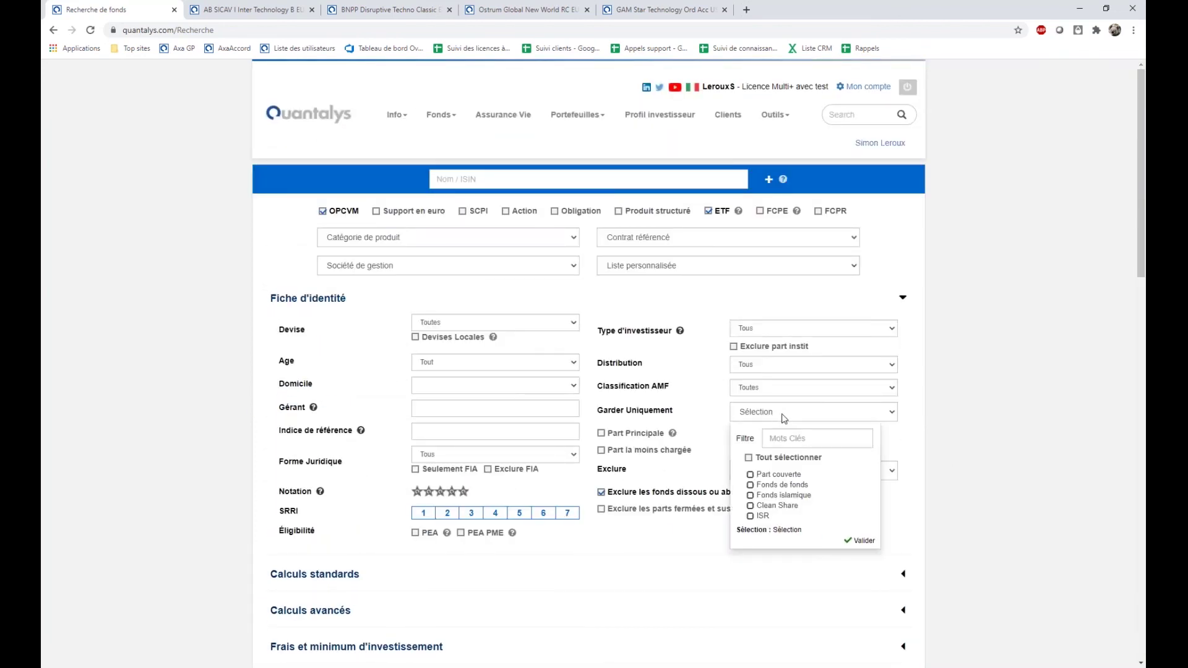
{"action": "left_click", "coordinate": [948, 459]}
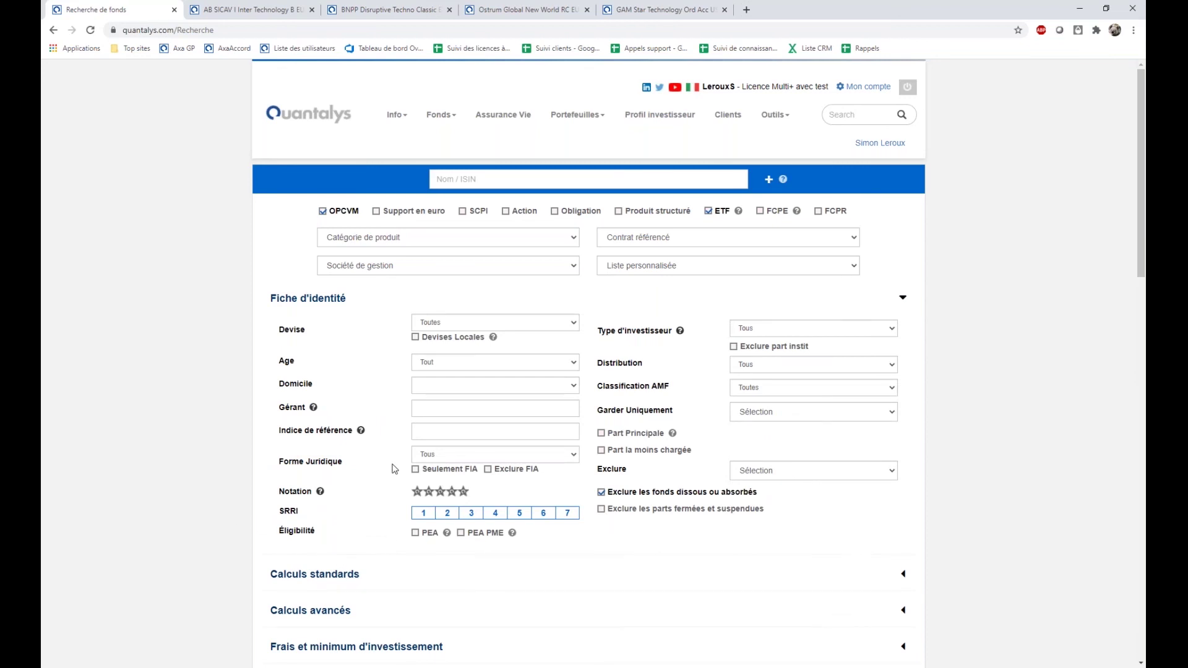
{"action": "scroll", "coordinate": [771, 498], "scroll_direction": "down", "scroll_amount": 1}
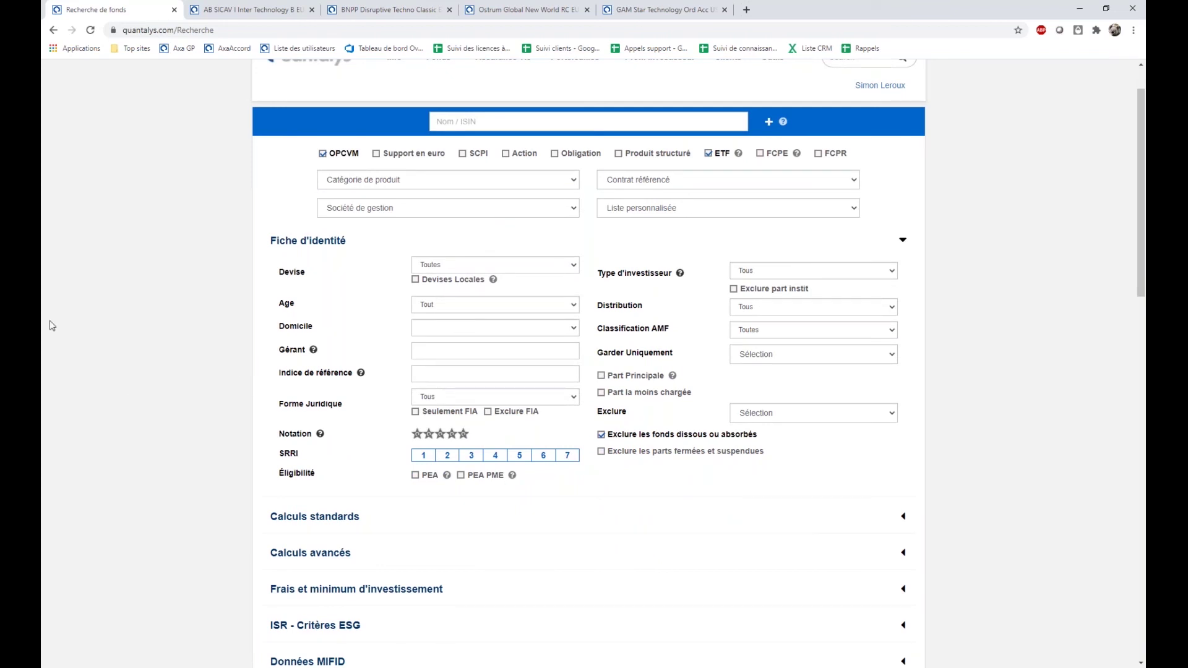
- Reopen the Données MIFID criteria and view the choices for Connaissance du client and Type de client
{"action": "scroll", "coordinate": [584, 464], "scroll_direction": "down", "scroll_amount": 3}
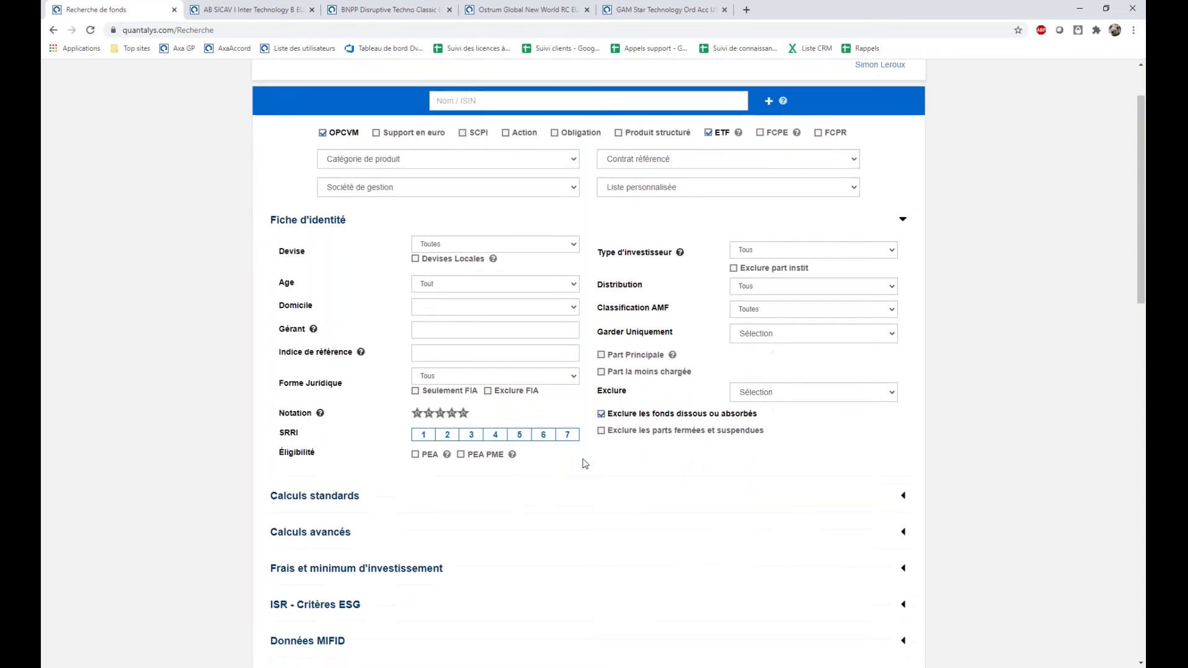
{"action": "left_click", "coordinate": [312, 504]}
{"action": "left_click", "coordinate": [359, 275]}
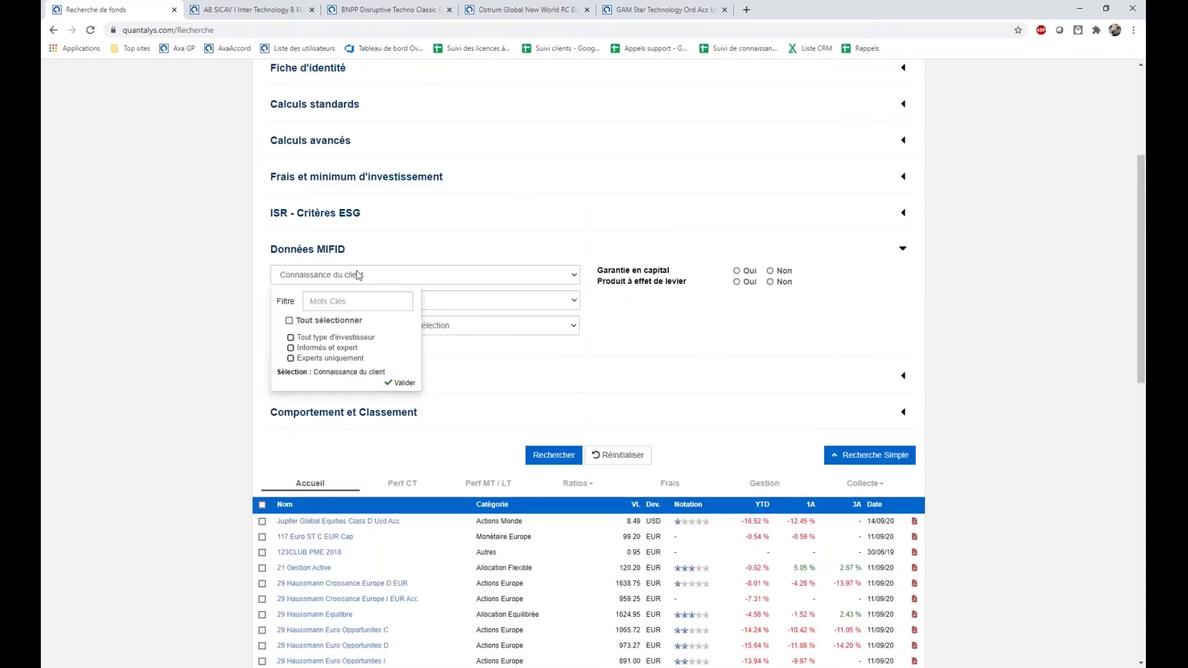
{"action": "left_click", "coordinate": [468, 302]}
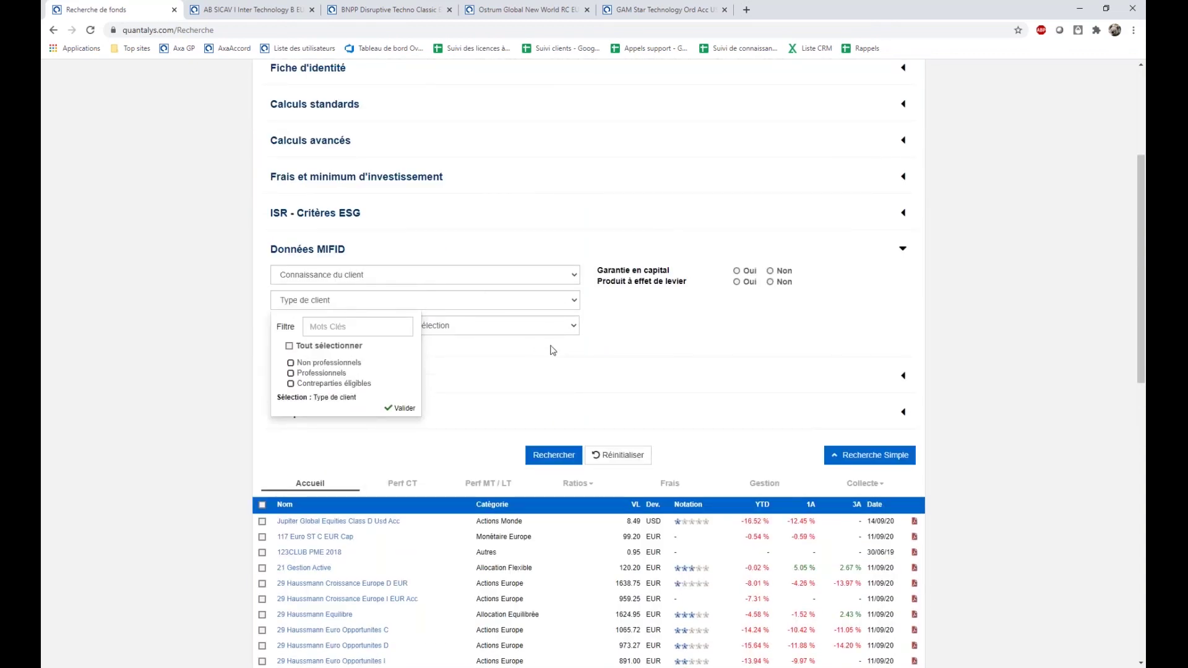
{"action": "left_click", "coordinate": [531, 341]}
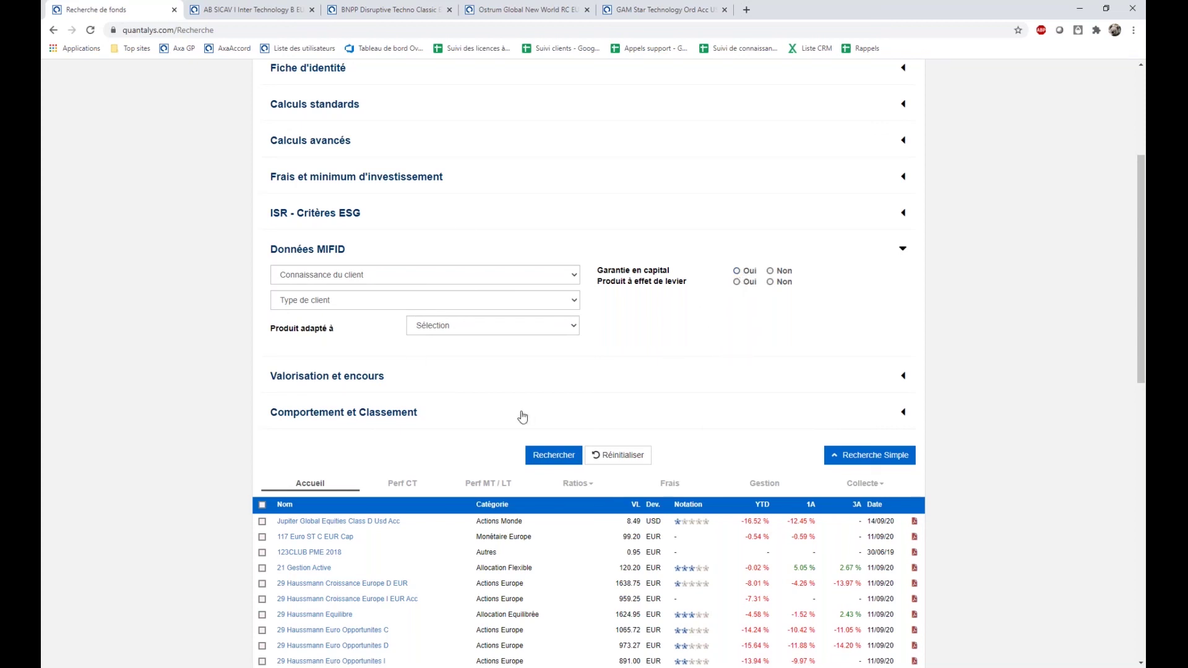
- Set Garantie en capital to Oui and run the fund search
{"action": "left_click", "coordinate": [736, 271]}
{"action": "scroll", "coordinate": [393, 231], "scroll_direction": "up", "scroll_amount": 4}
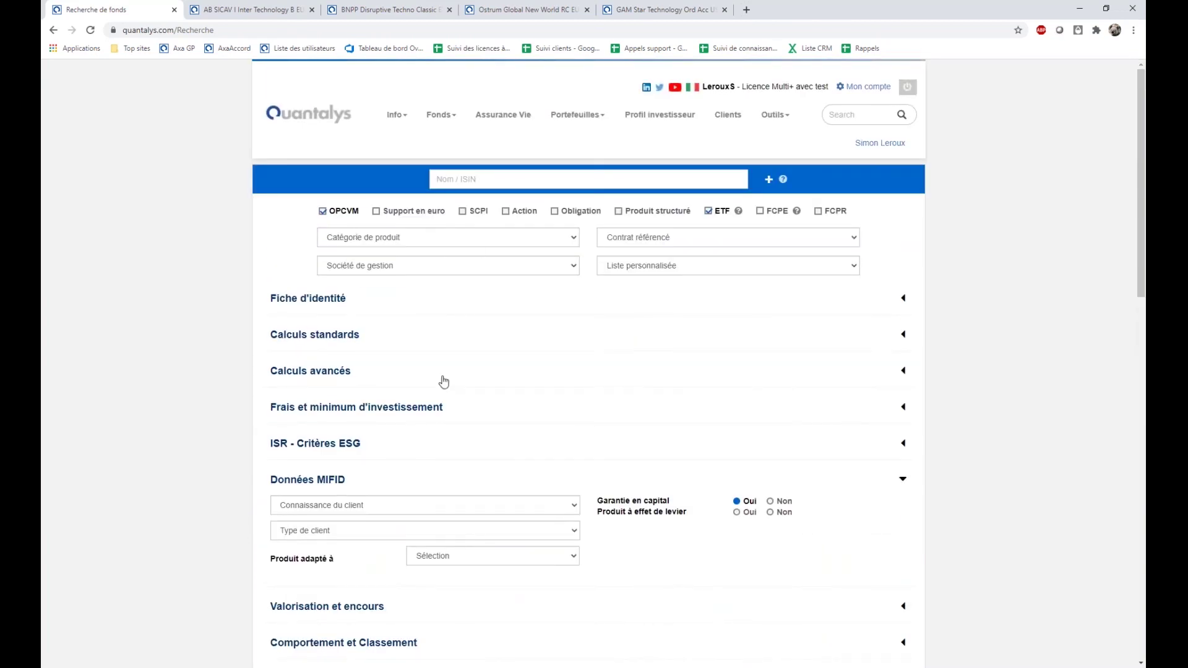
{"action": "scroll", "coordinate": [454, 276], "scroll_direction": "down", "scroll_amount": 5}
{"action": "left_click", "coordinate": [545, 340]}
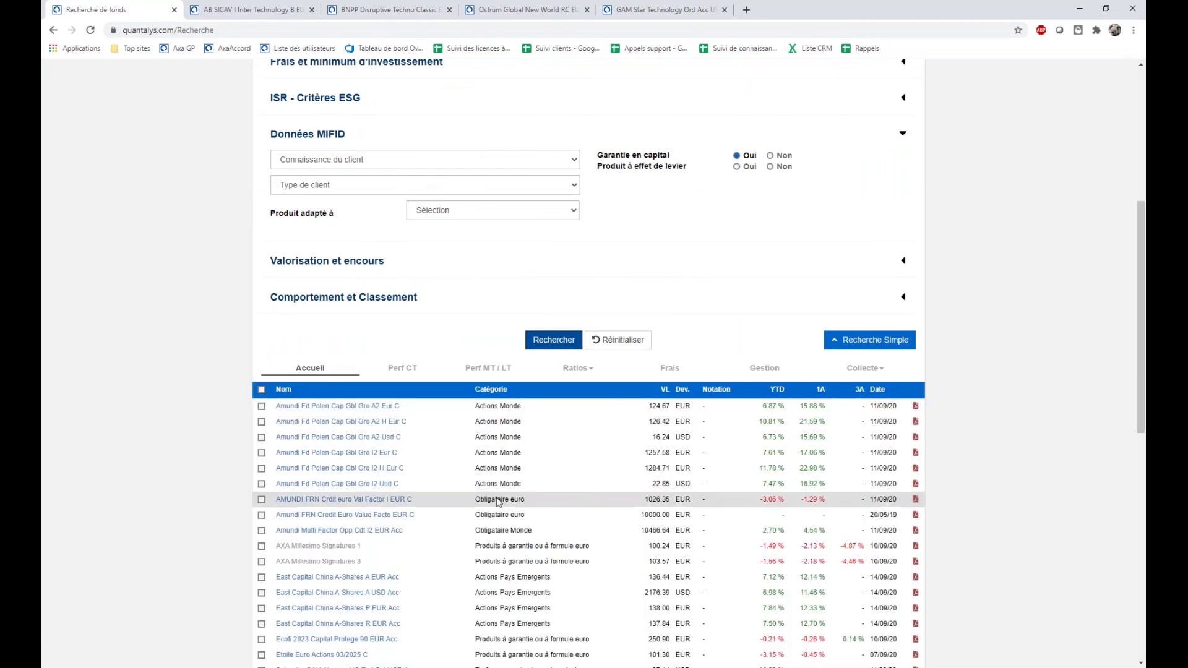
- Open the Amundi Fd Polen Cap Gbl Gro A2 Eur C fund in a new tab and examine its Investir page down to Marchés cibles
{"action": "right_click", "coordinate": [348, 407]}
{"action": "left_click", "coordinate": [377, 418]}
{"action": "left_click", "coordinate": [813, 12]}
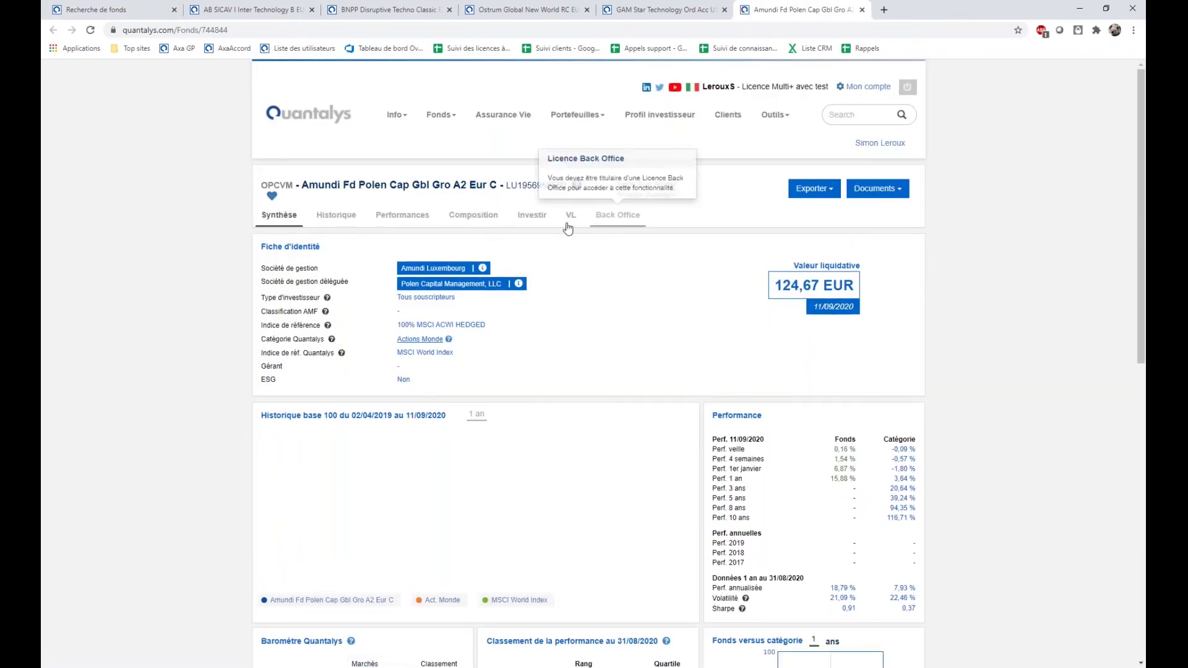
{"action": "left_click", "coordinate": [531, 216]}
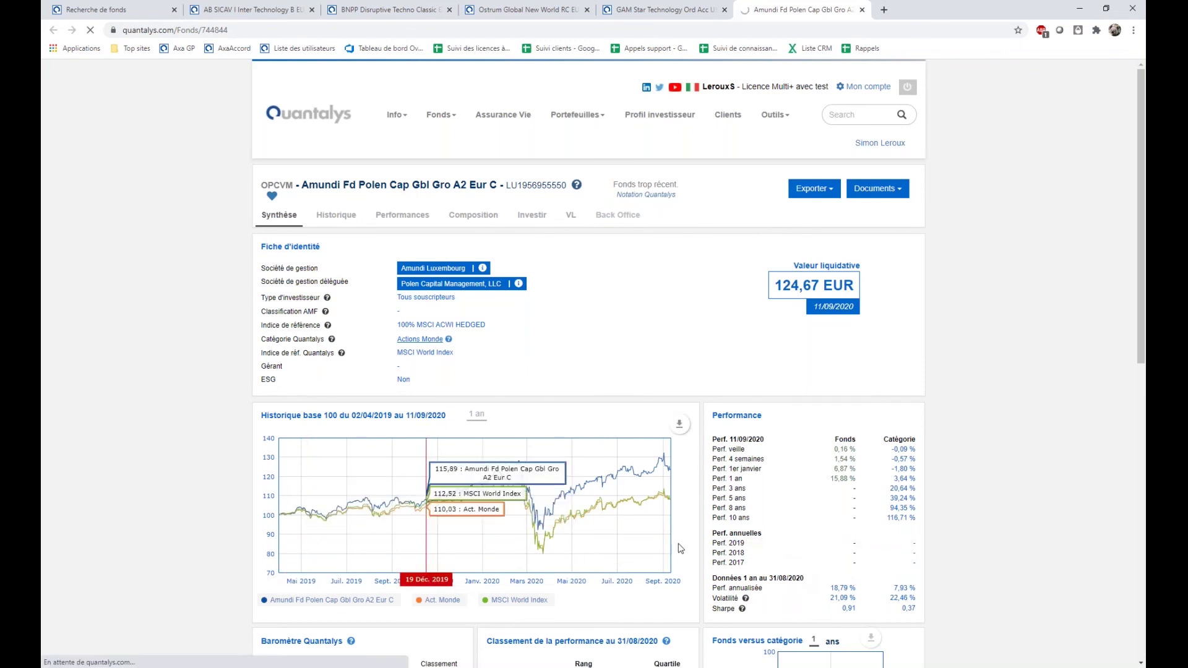
{"action": "scroll", "coordinate": [623, 523], "scroll_direction": "down", "scroll_amount": 4}
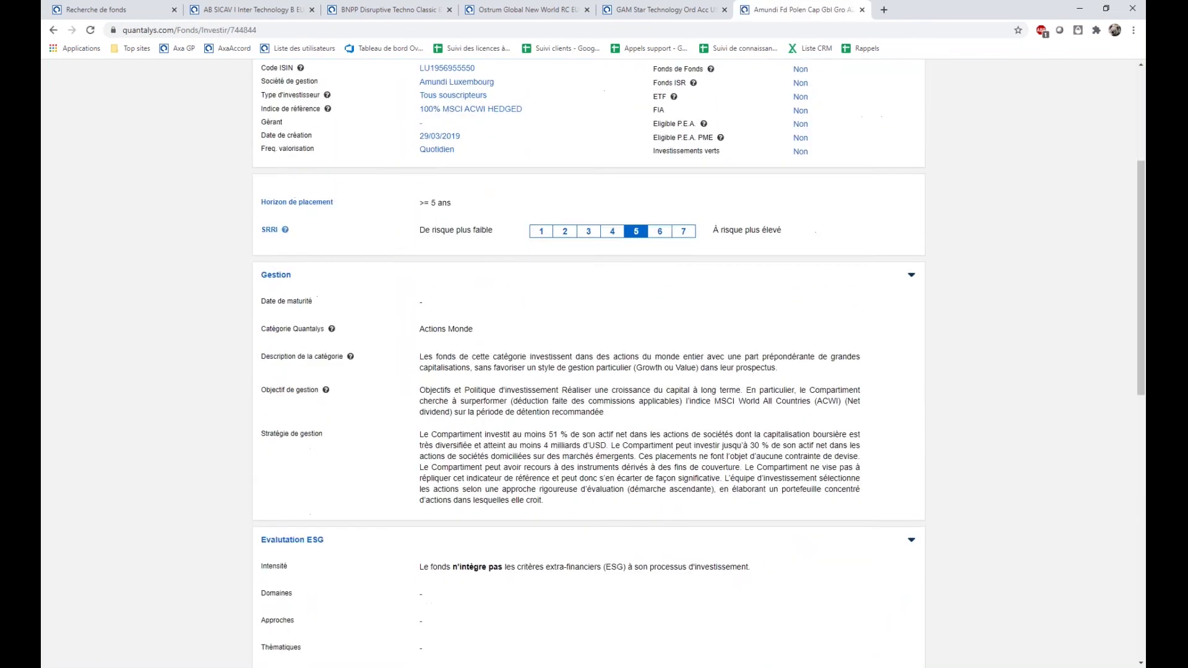
{"action": "scroll", "coordinate": [625, 542], "scroll_direction": "down", "scroll_amount": 8}
{"action": "scroll", "coordinate": [625, 543], "scroll_direction": "up", "scroll_amount": 2}
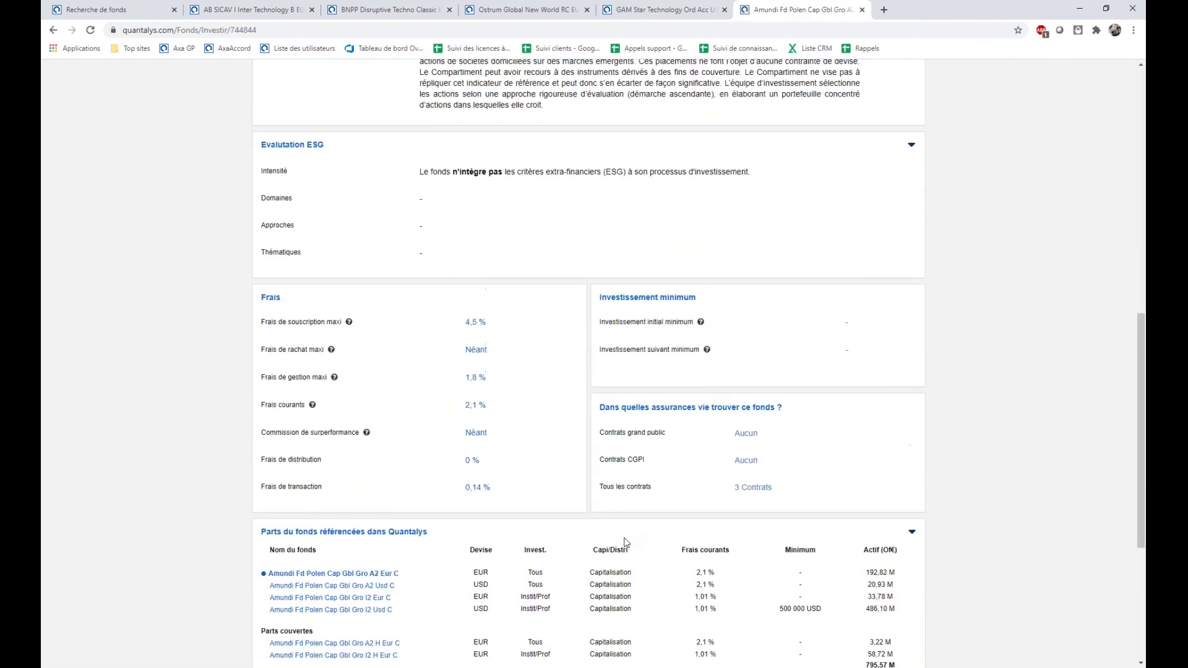
{"action": "scroll", "coordinate": [707, 509], "scroll_direction": "down", "scroll_amount": 3}
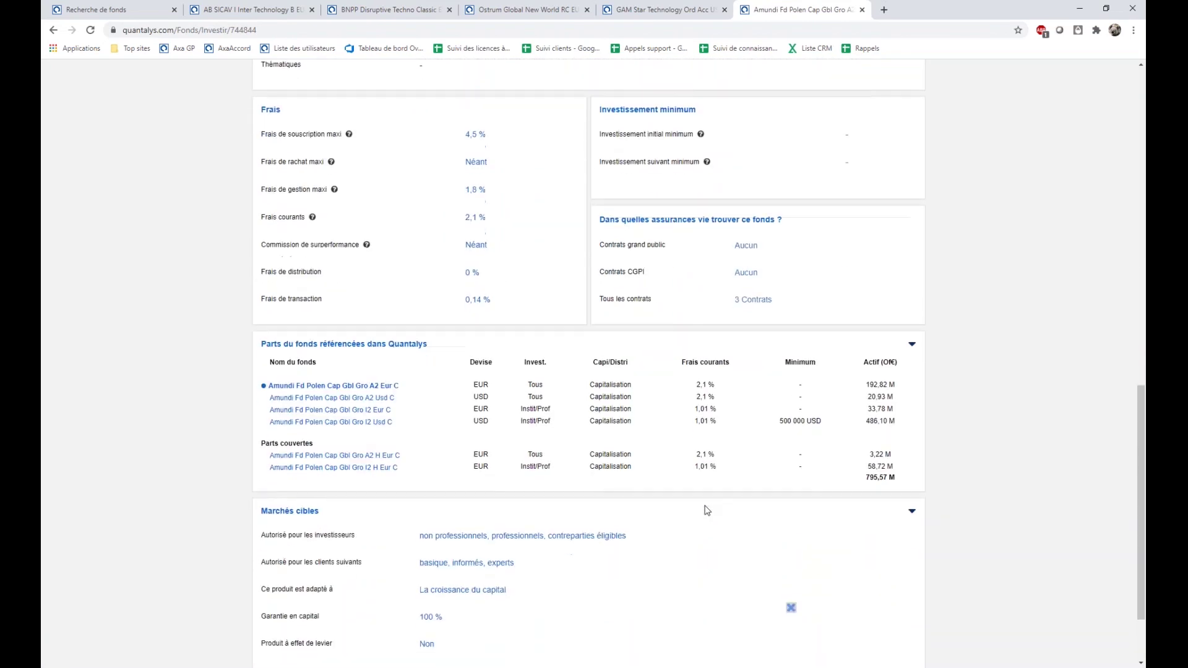
{"action": "scroll", "coordinate": [708, 509], "scroll_direction": "down", "scroll_amount": 2}
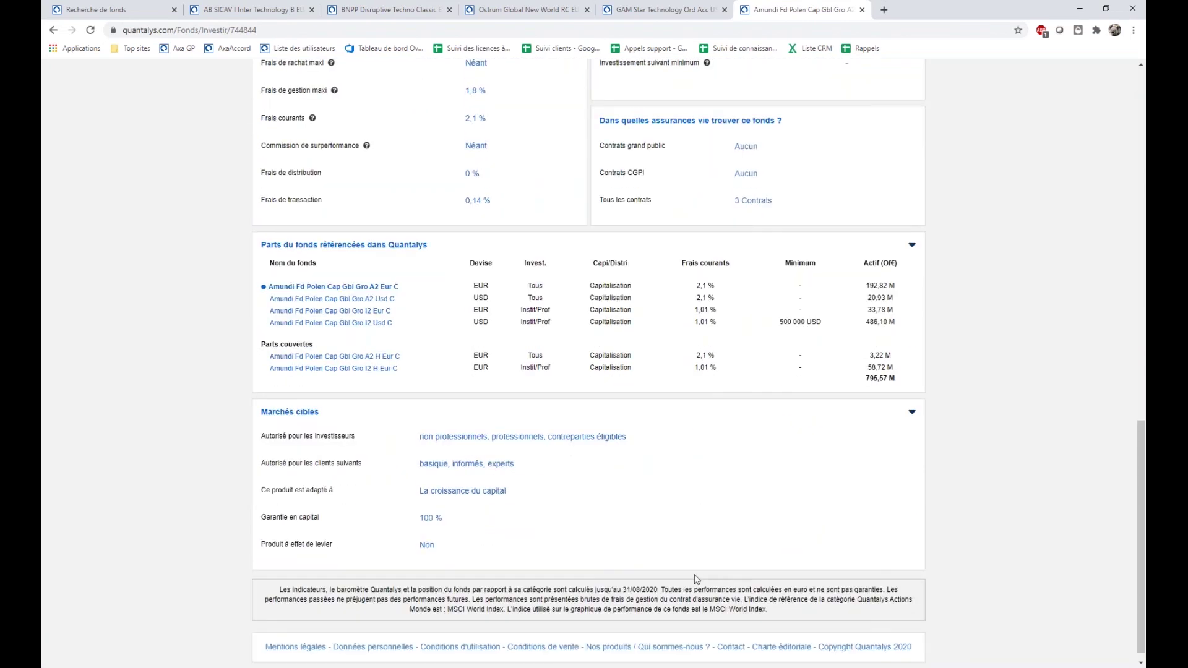
{"action": "scroll", "coordinate": [697, 580], "scroll_direction": "up", "scroll_amount": 20}
- Return to the fund search page and look through the list of capital-guaranteed funds and the search criteria
{"action": "key", "text": "ctrl+1"}
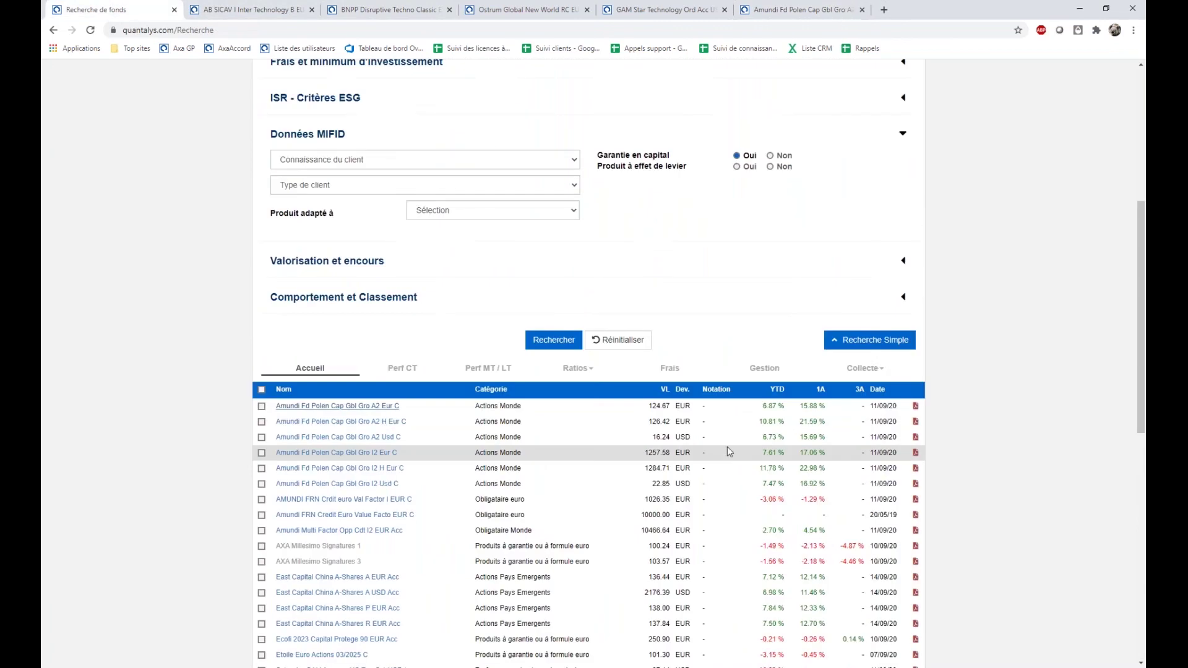
{"action": "scroll", "coordinate": [599, 504], "scroll_direction": "down", "scroll_amount": 3}
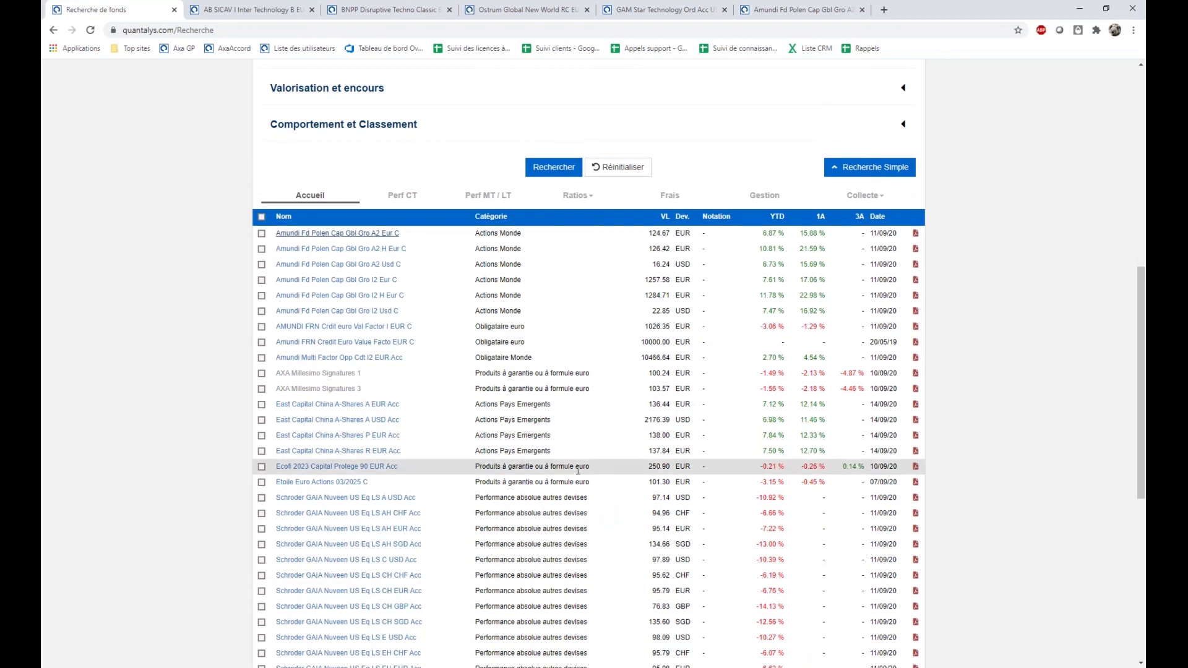
{"action": "scroll", "coordinate": [637, 417], "scroll_direction": "up", "scroll_amount": 5}
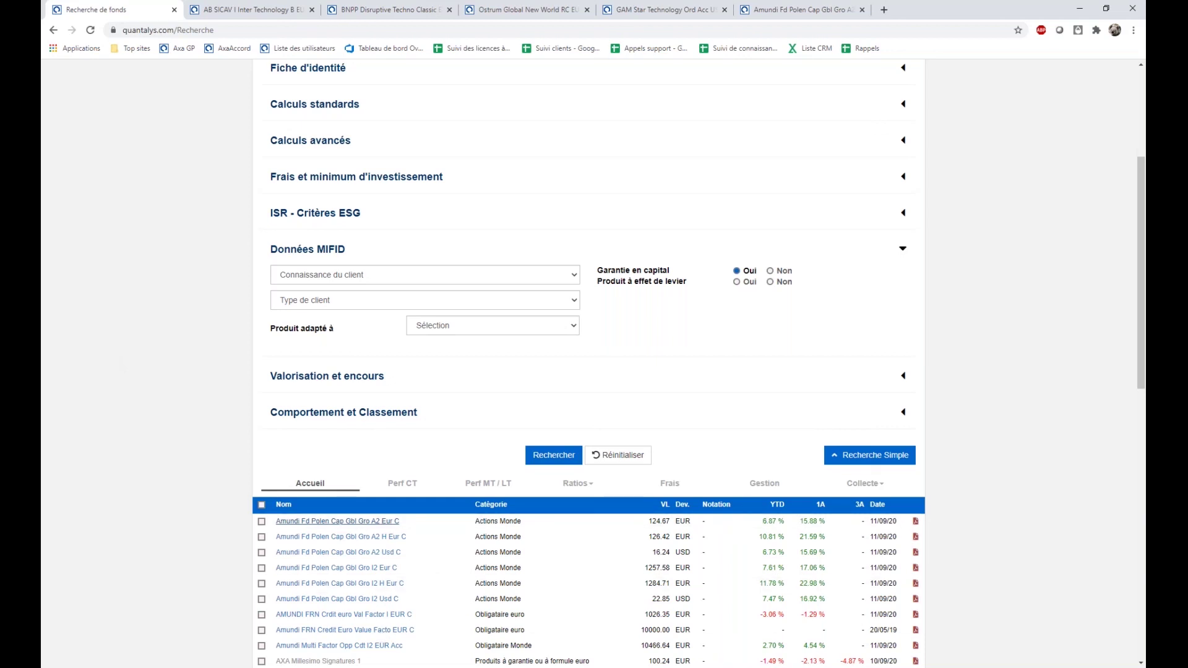
- Switch to Adobe Acrobat Reader to consult the Quantalys training calendar and return to the fund search in the browser
{"action": "key", "text": "alt+Tab"}
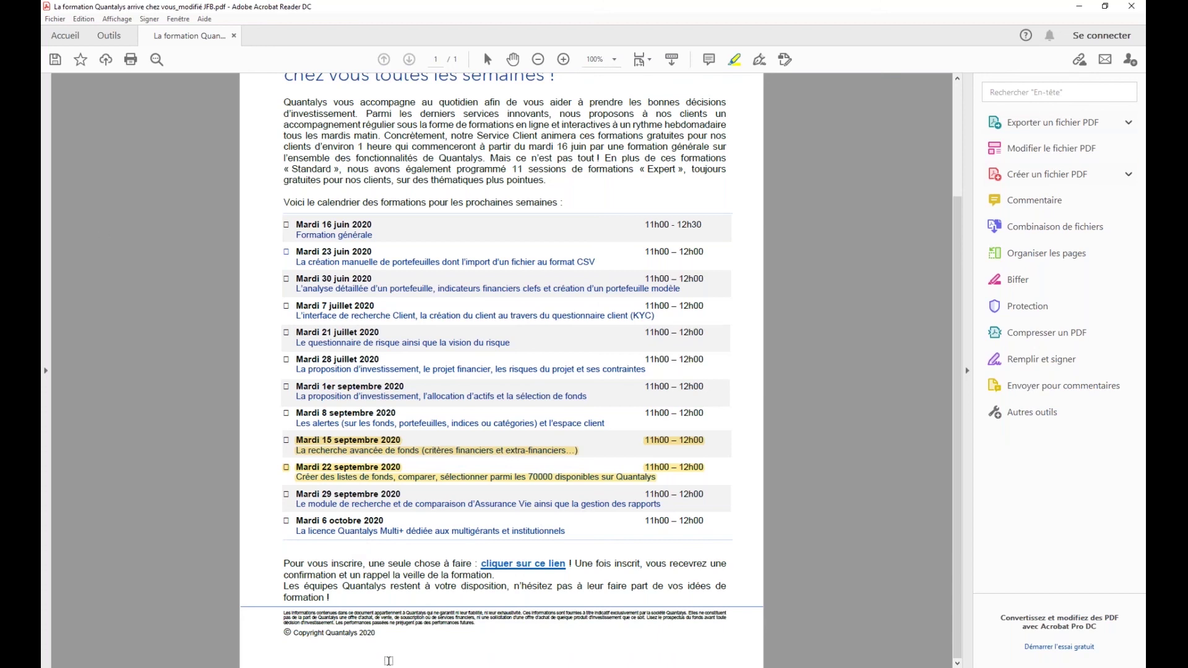
{"action": "key", "text": "alt+Tab"}
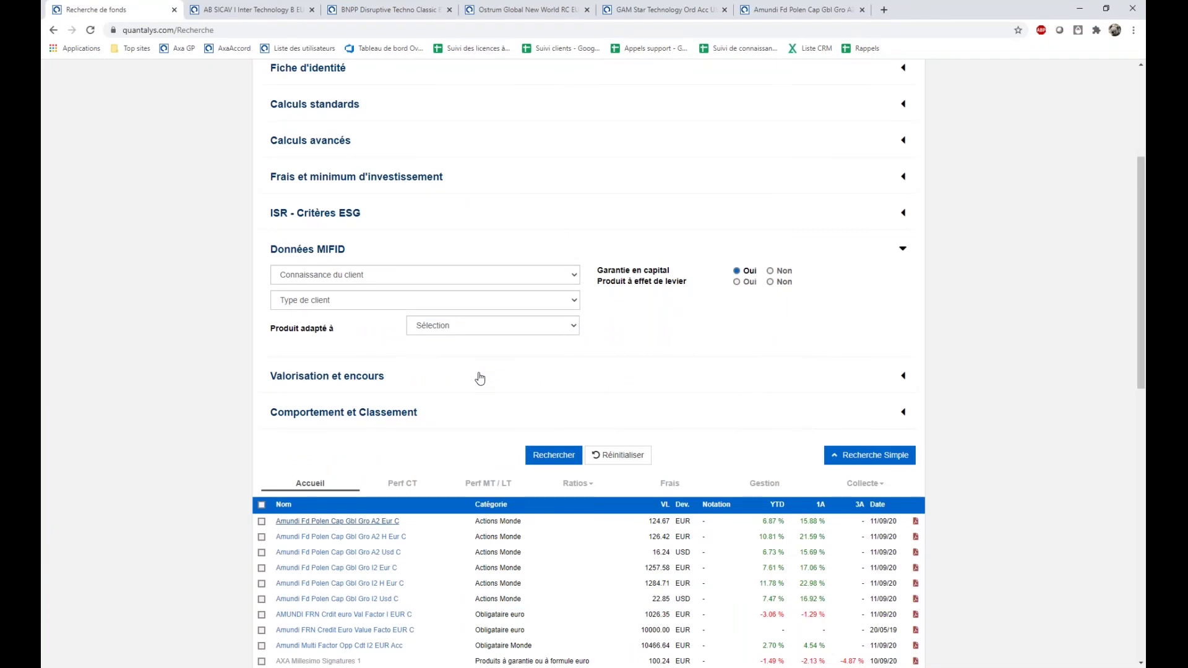